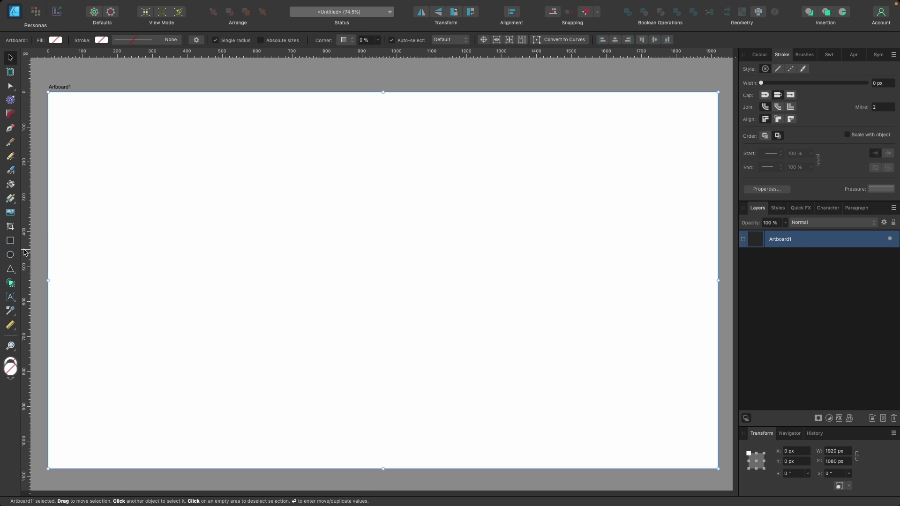
Enable snapping and place a vertical guide at the artboard's horizontal centre.
{"action": "left_click_drag", "start_coordinate": [26, 250], "coordinate": [255, 229]}
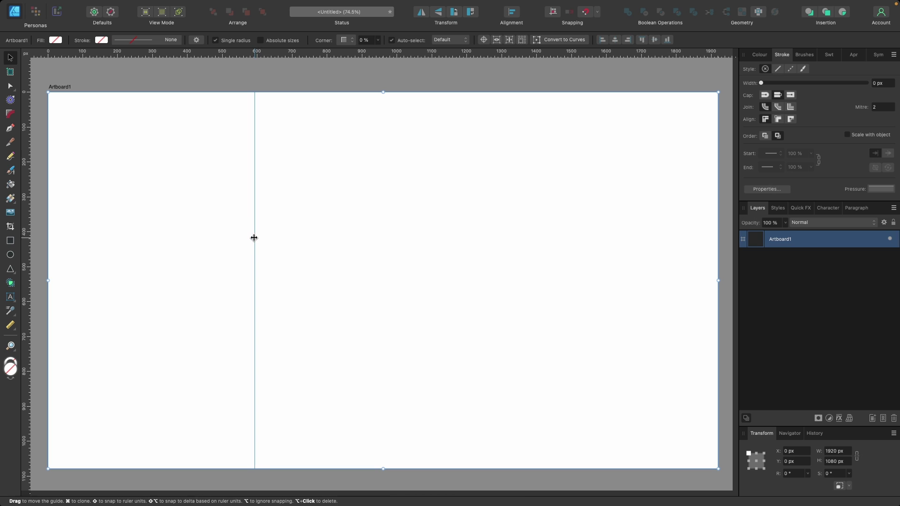
{"action": "left_click", "coordinate": [598, 13]}
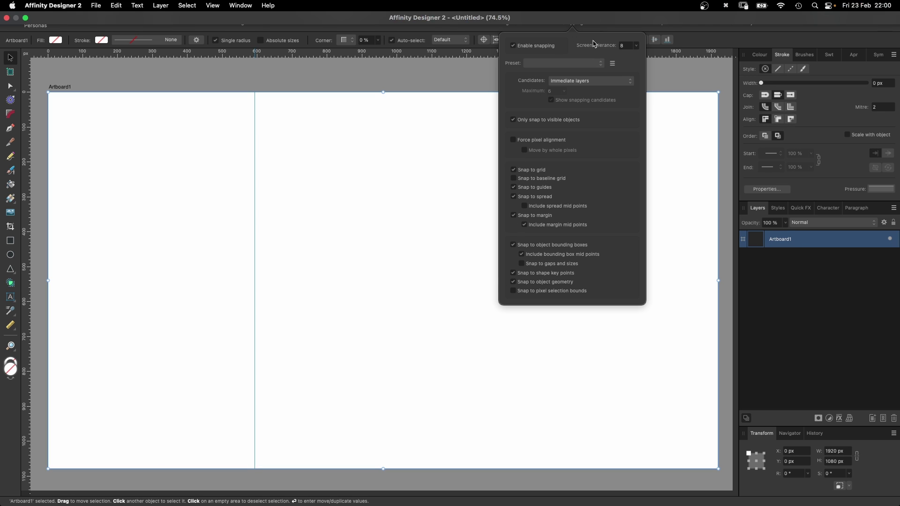
{"action": "left_click", "coordinate": [598, 11]}
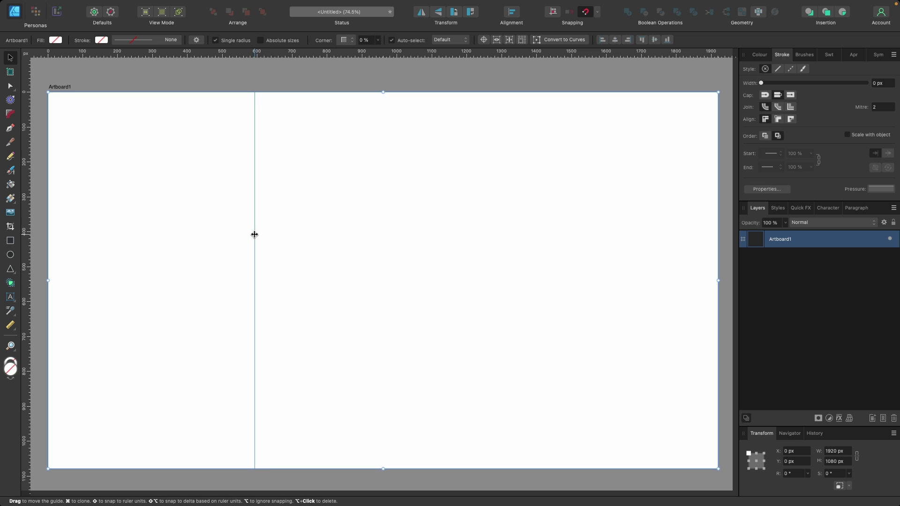
{"action": "left_click_drag", "start_coordinate": [255, 235], "coordinate": [385, 233]}
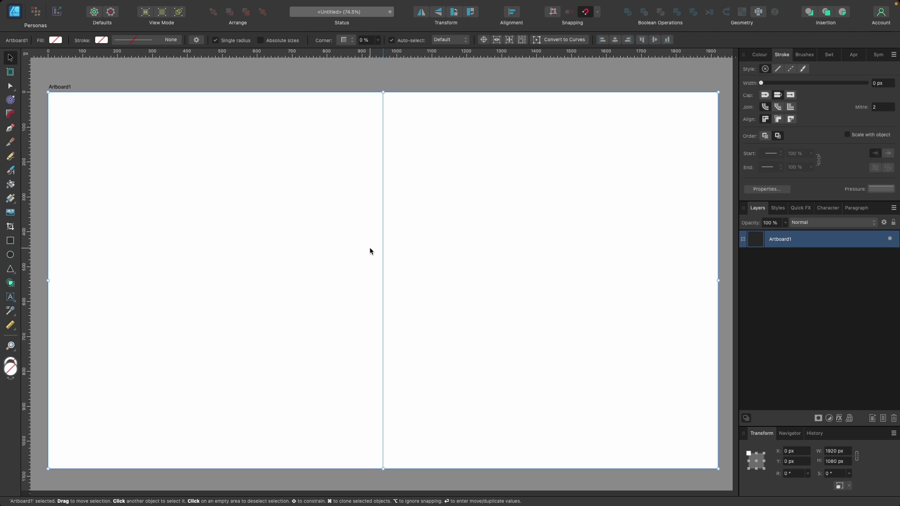
Draw a trapezoid about 495 × 445 px in the middle of the artboard and centre it on the vertical guide.
{"action": "left_click", "coordinate": [7, 271]}
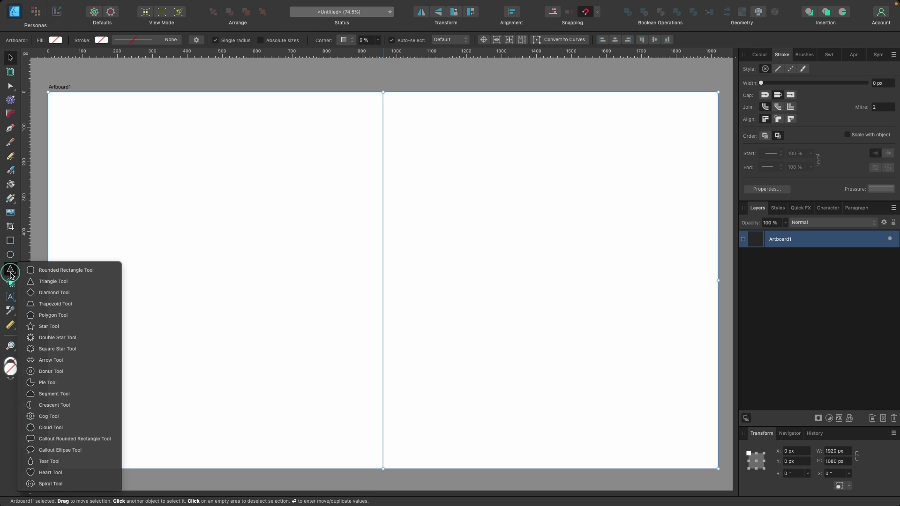
{"action": "left_click", "coordinate": [83, 307]}
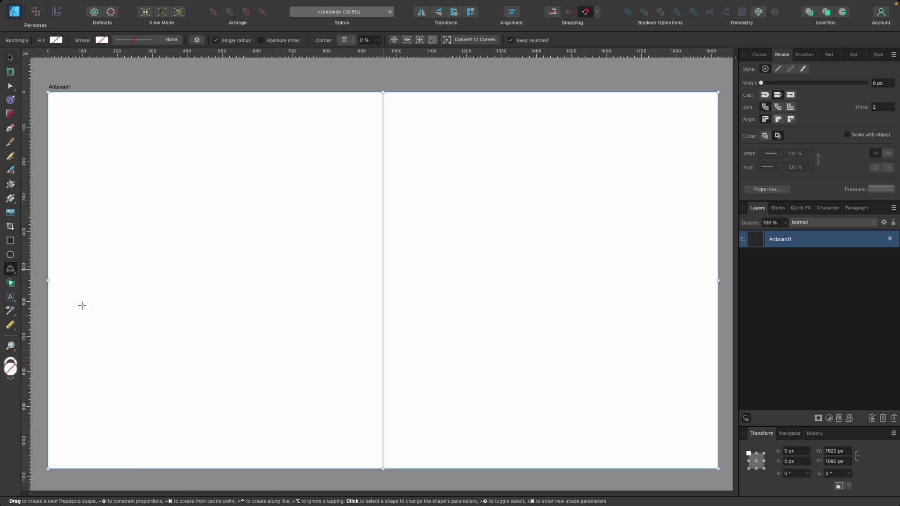
{"action": "left_click_drag", "start_coordinate": [291, 198], "coordinate": [464, 353]}
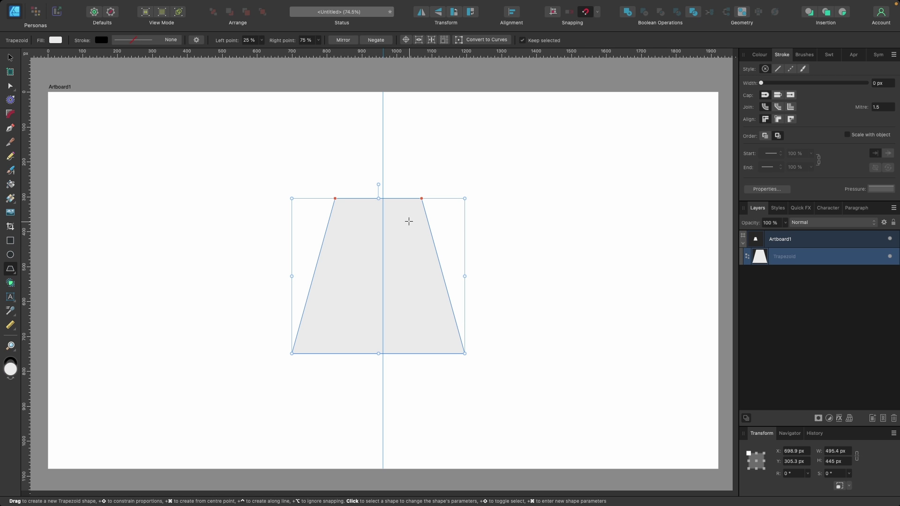
{"action": "key", "text": "v"}
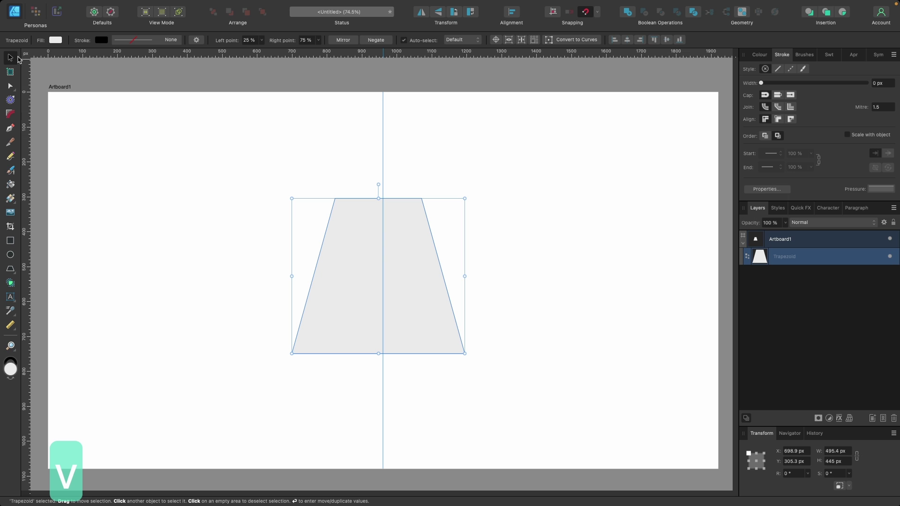
{"action": "left_click_drag", "start_coordinate": [411, 255], "coordinate": [419, 274]}
{"action": "scroll", "coordinate": [419, 274], "scroll_direction": "up", "scroll_amount": 3}
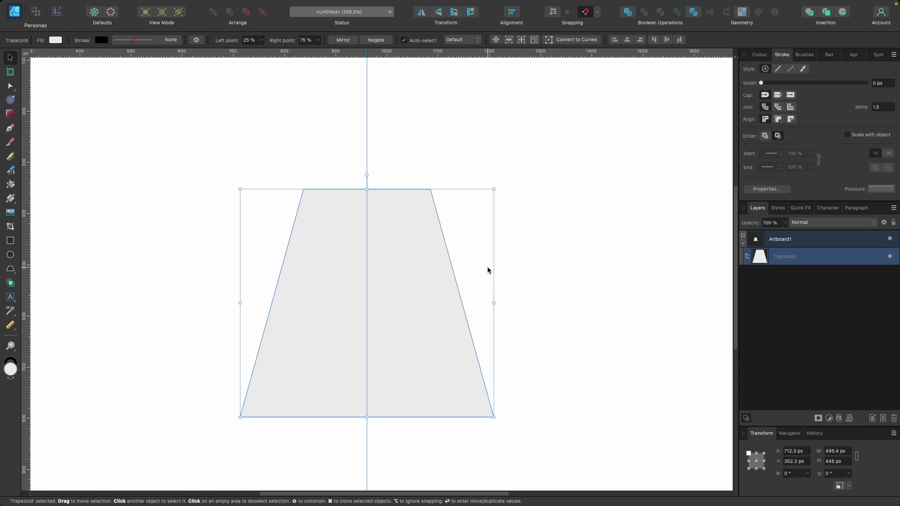
Fill the trapezoid with light brown D3B68C and remove its stroke.
{"action": "left_click", "coordinate": [760, 55]}
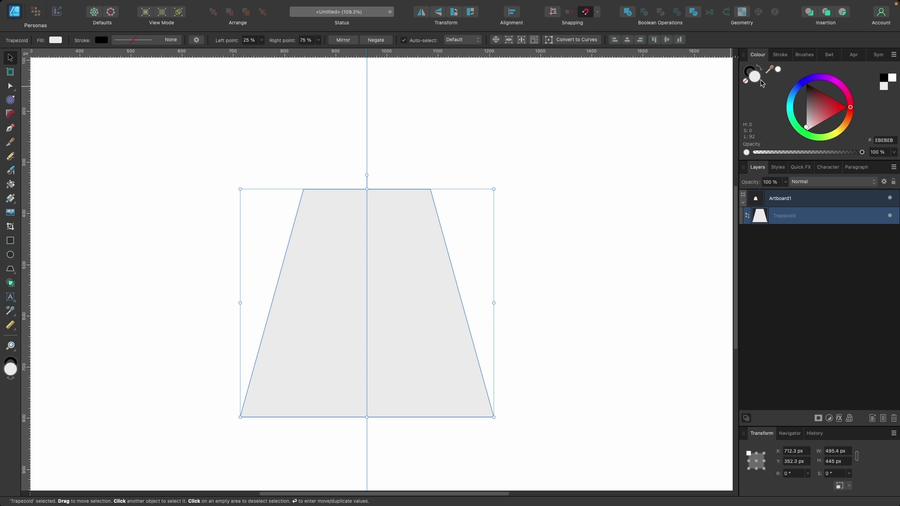
{"action": "left_click", "coordinate": [846, 127]}
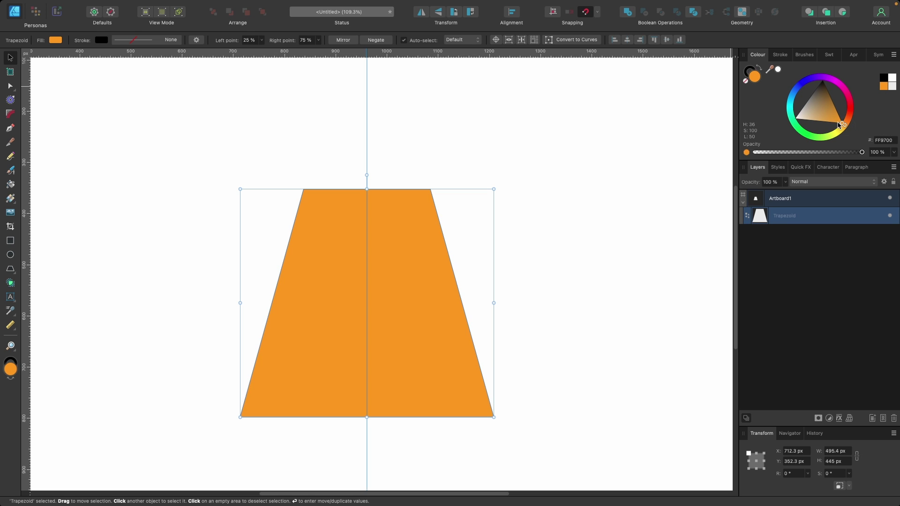
{"action": "left_click_drag", "start_coordinate": [821, 118], "coordinate": [812, 115]}
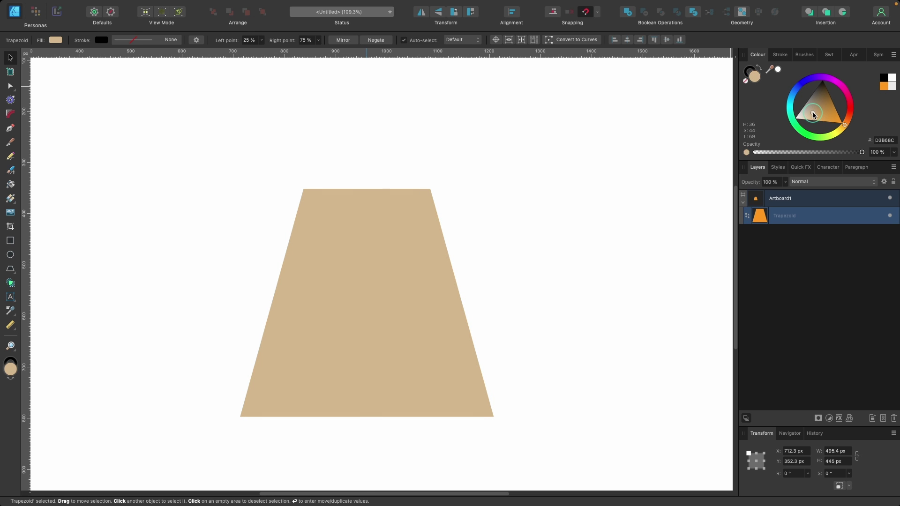
{"action": "left_click", "coordinate": [749, 73]}
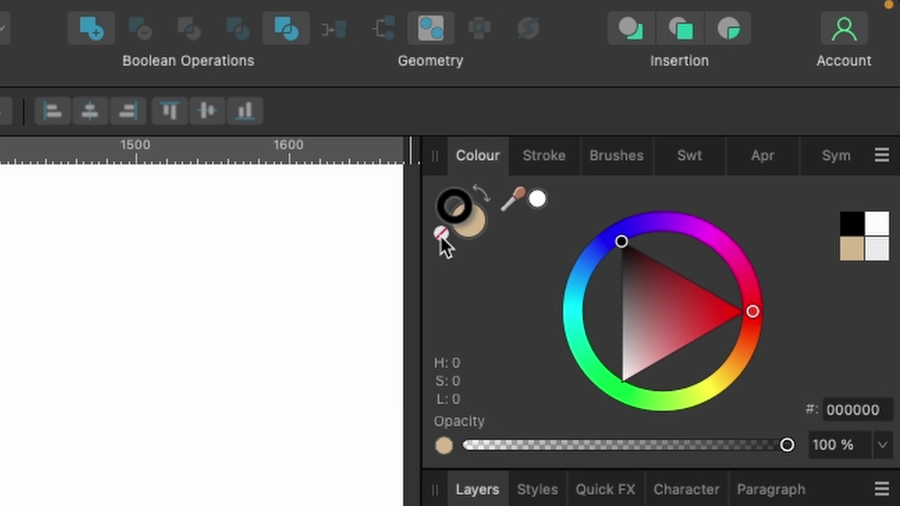
{"action": "left_click", "coordinate": [440, 236]}
{"action": "left_click", "coordinate": [464, 229]}
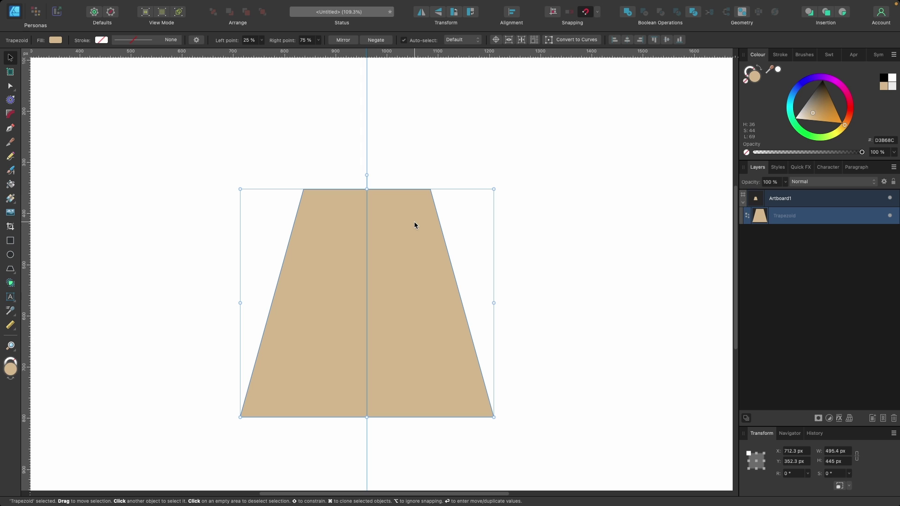
Flip the trapezoid vertically and spread its narrow-end corner points symmetrically to 16 % and 84 %.
{"action": "mouse_move", "coordinate": [402, 251]}
{"action": "left_mouse_down"}
{"action": "mouse_move", "coordinate": [412, 261]}
{"action": "mouse_move", "coordinate": [401, 264]}
{"action": "mouse_move", "coordinate": [401, 254]}
{"action": "left_mouse_up"}
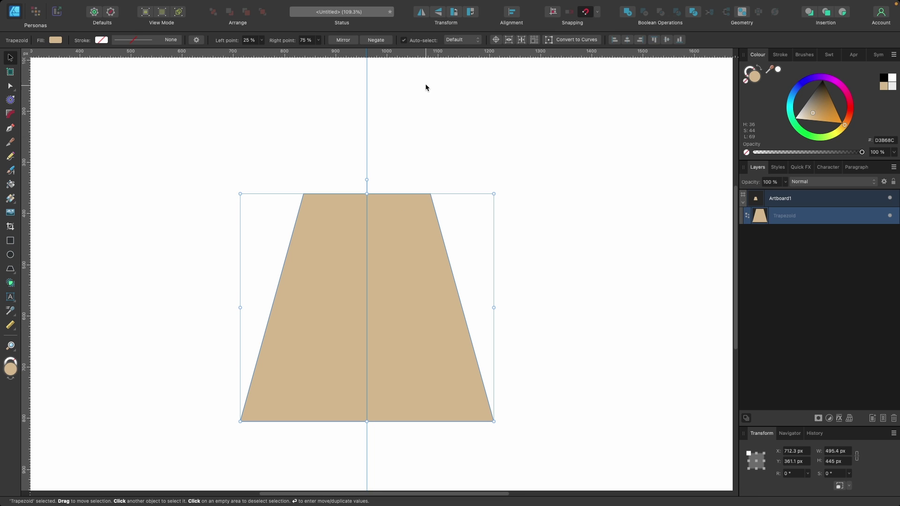
{"action": "left_click", "coordinate": [438, 13]}
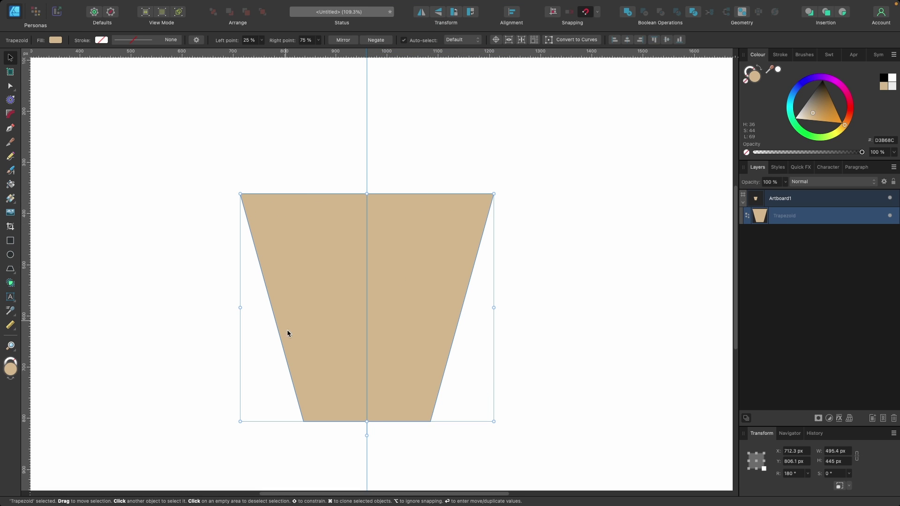
{"action": "left_click", "coordinate": [10, 87]}
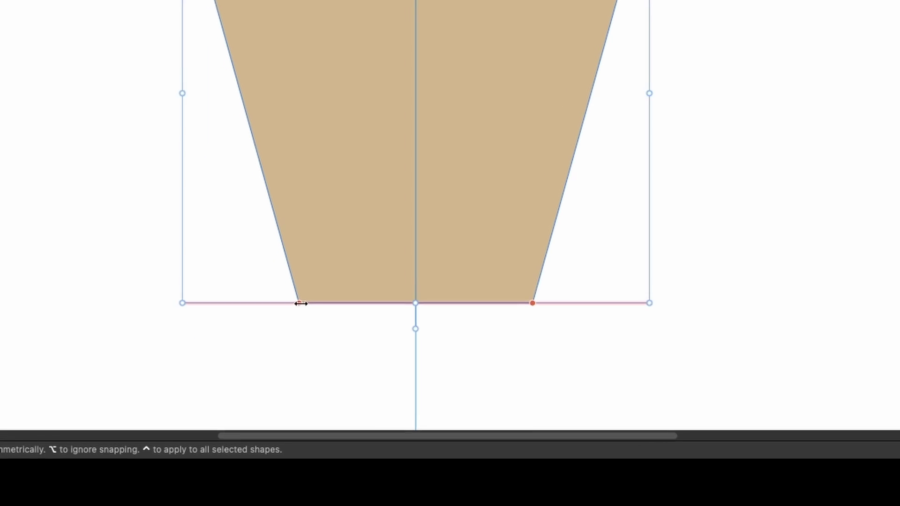
{"action": "scroll", "coordinate": [347, 324], "scroll_direction": "down", "scroll_amount": 3}
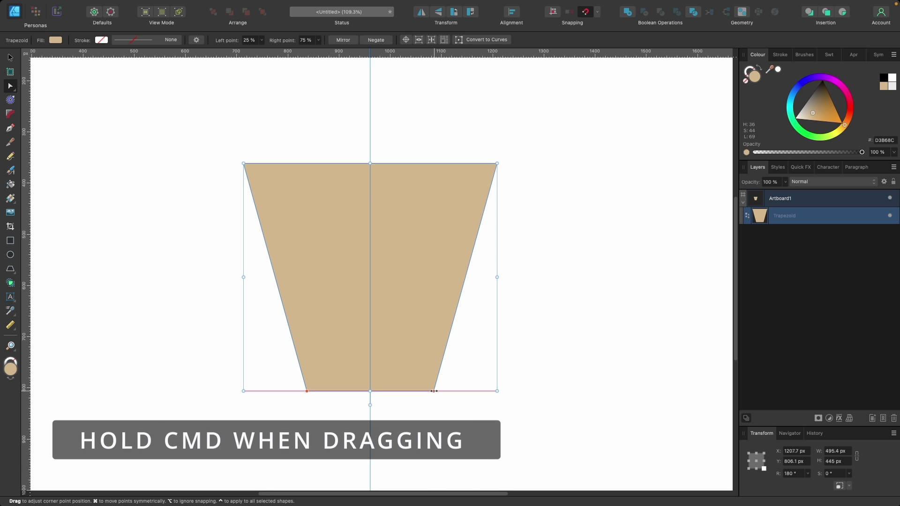
{"action": "left_click_drag", "start_coordinate": [434, 391], "coordinate": [457, 391]}
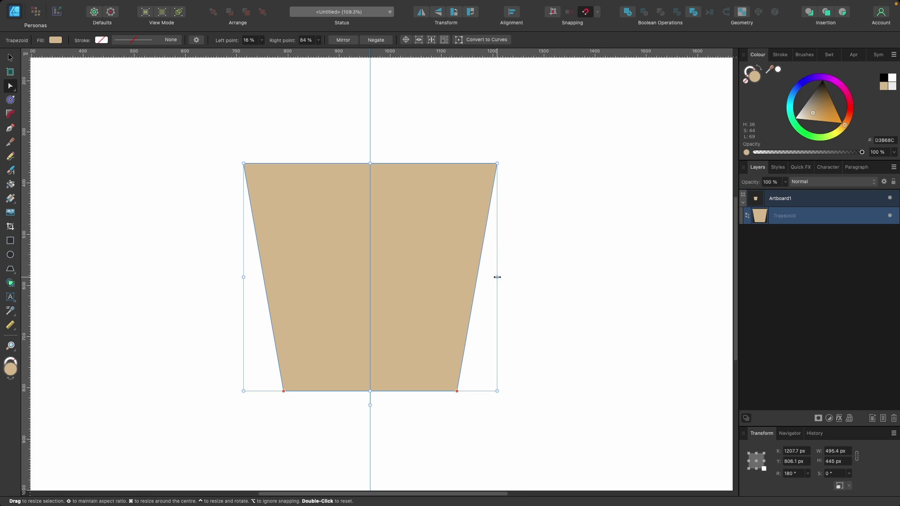
Narrow the cup trapezoid around its centre to about 386 px wide.
{"action": "left_click_drag", "start_coordinate": [497, 277], "coordinate": [497, 277]}
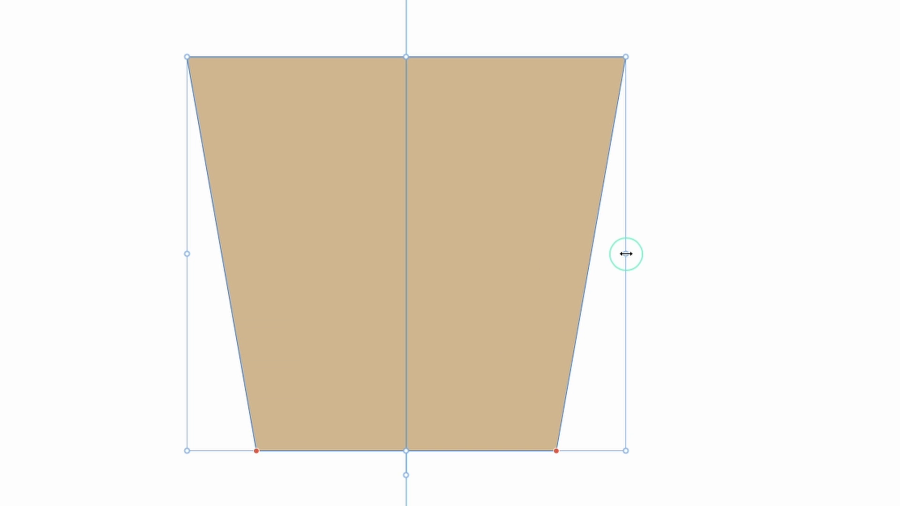
{"action": "left_click_drag", "start_coordinate": [625, 253], "coordinate": [576, 261]}
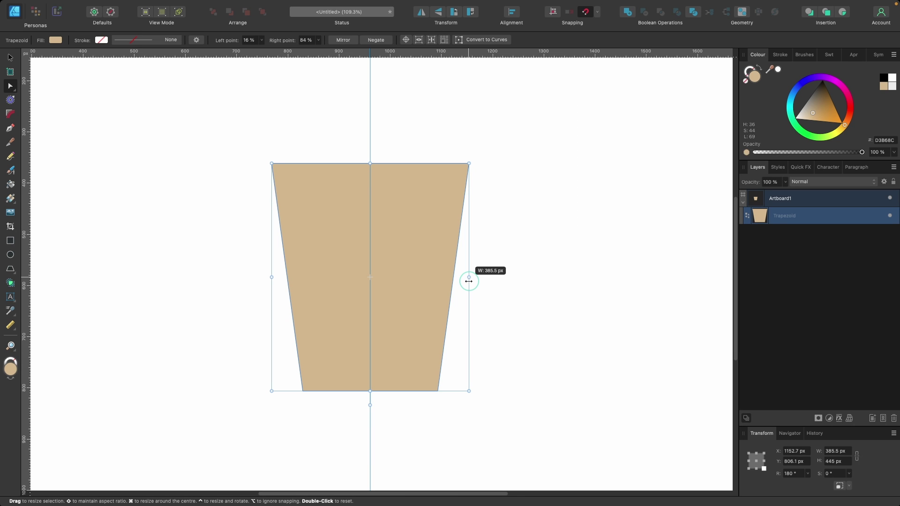
{"action": "left_click_drag", "start_coordinate": [469, 281], "coordinate": [469, 281]}
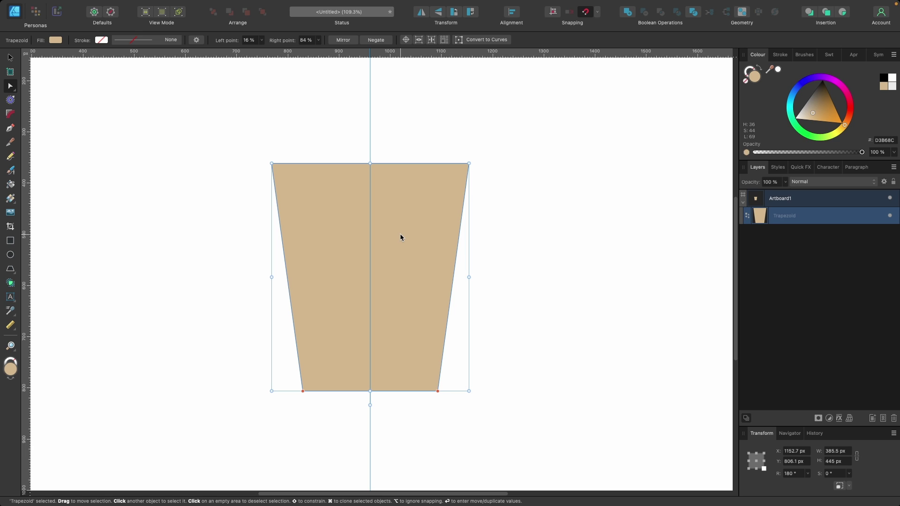
Draw a flat lid trapezoid about 476 × 39 px centred on the guide and seat it on the cup's upper edge.
{"action": "left_click", "coordinate": [11, 270]}
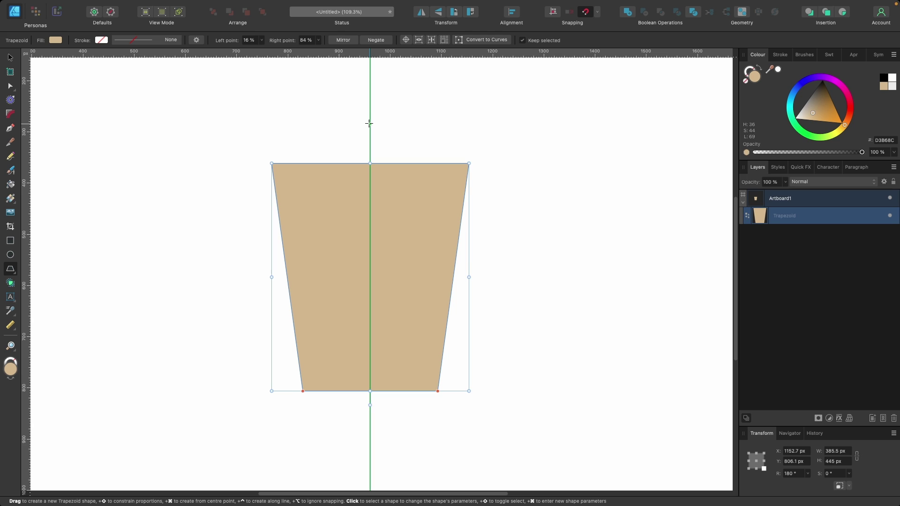
{"action": "key", "text": "Escape"}
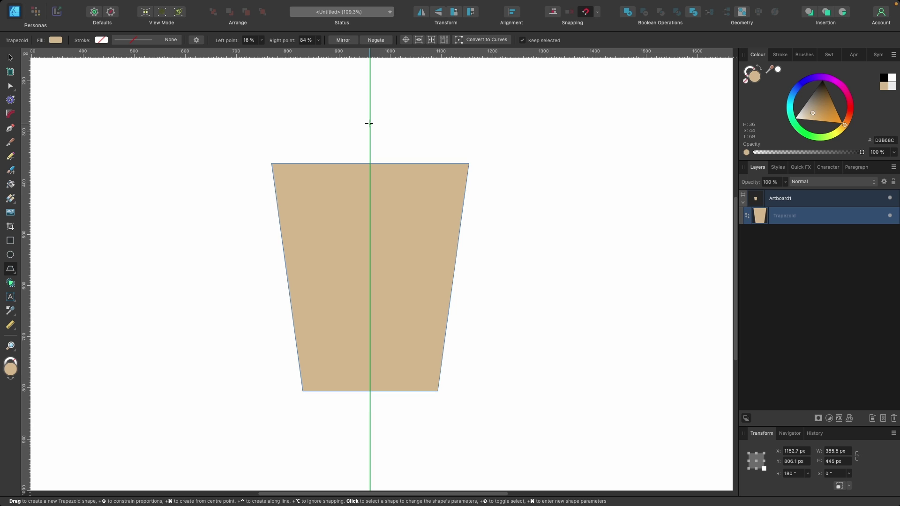
{"action": "left_click_drag", "start_coordinate": [369, 123], "coordinate": [492, 134]}
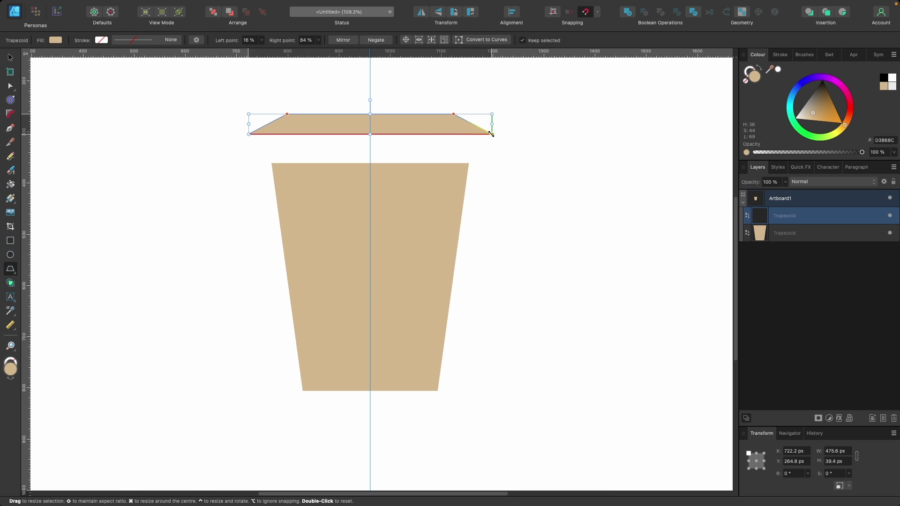
{"action": "key", "text": "v"}
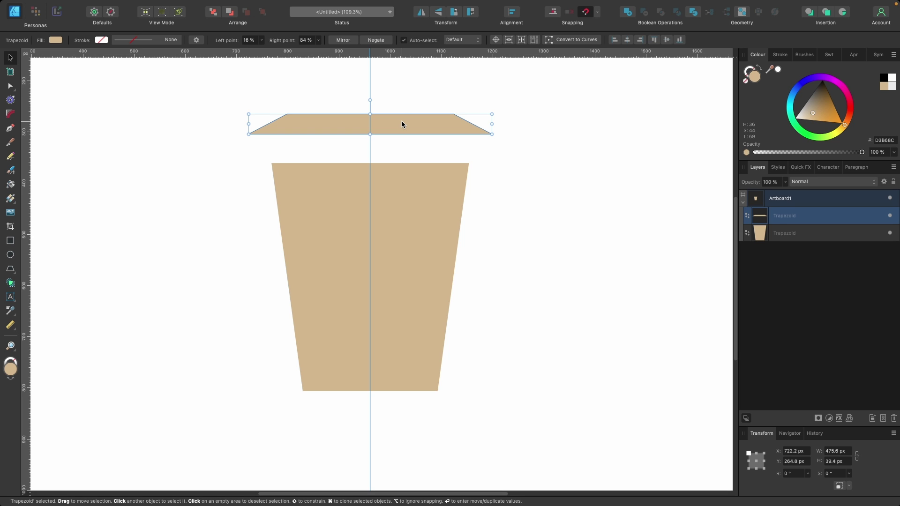
{"action": "left_click_drag", "start_coordinate": [402, 124], "coordinate": [409, 154]}
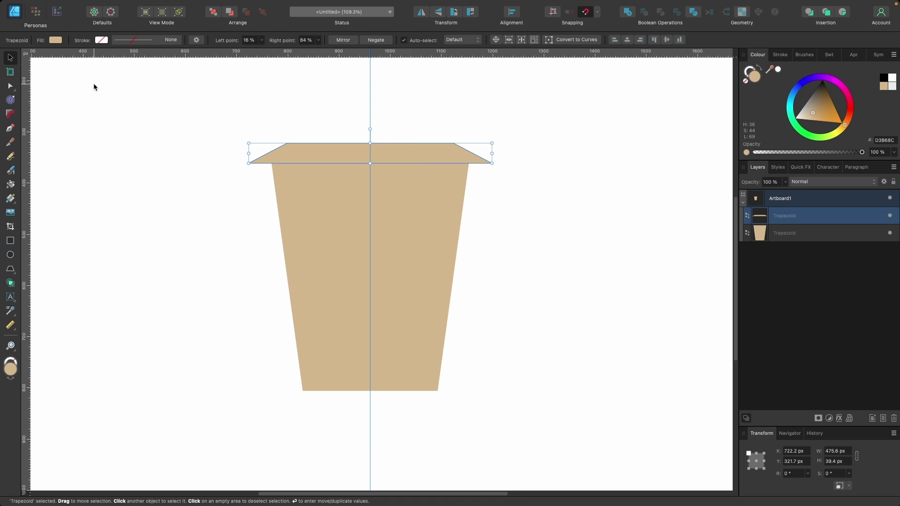
Reshape the lid trapezoid symmetrically to corner points of 5 % and 95 % and a width of about 455 px.
{"action": "left_click", "coordinate": [10, 85]}
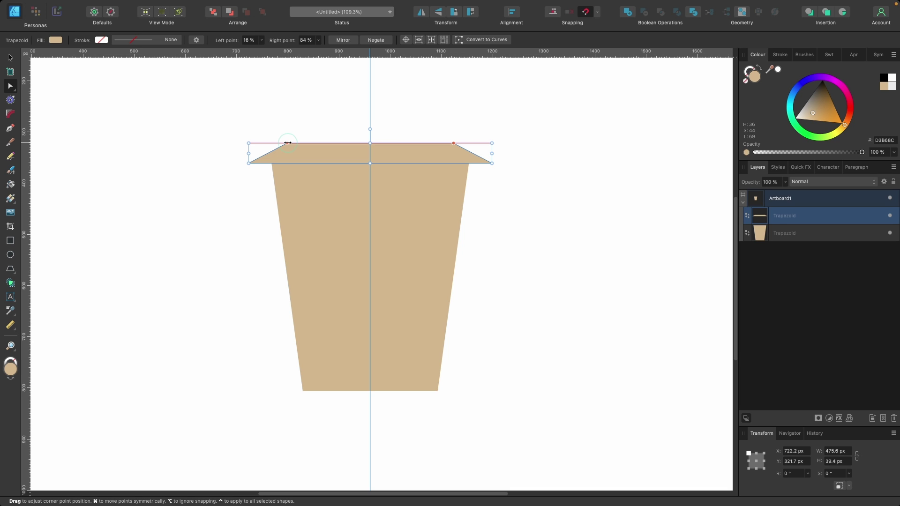
{"action": "left_click_drag", "start_coordinate": [288, 142], "coordinate": [265, 146]}
{"action": "scroll", "coordinate": [248, 154], "scroll_direction": "up", "scroll_amount": 2}
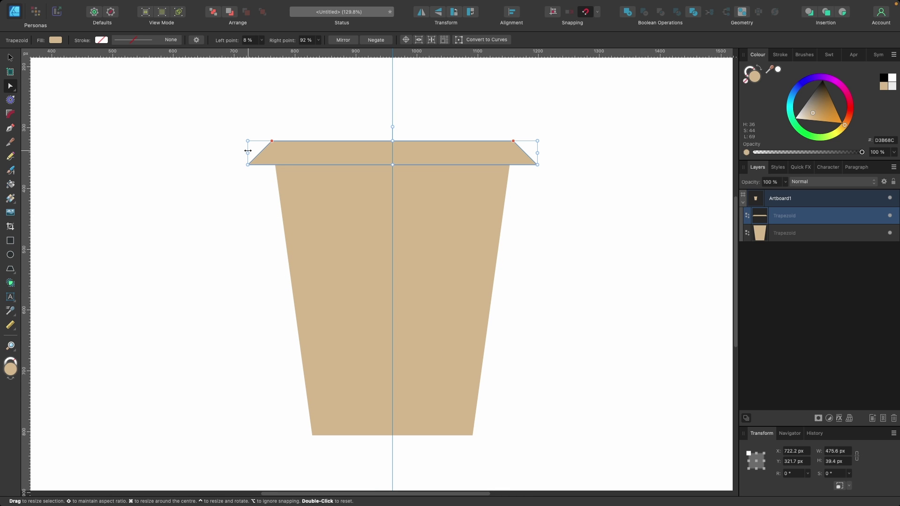
{"action": "left_click_drag", "start_coordinate": [248, 150], "coordinate": [191, 146]}
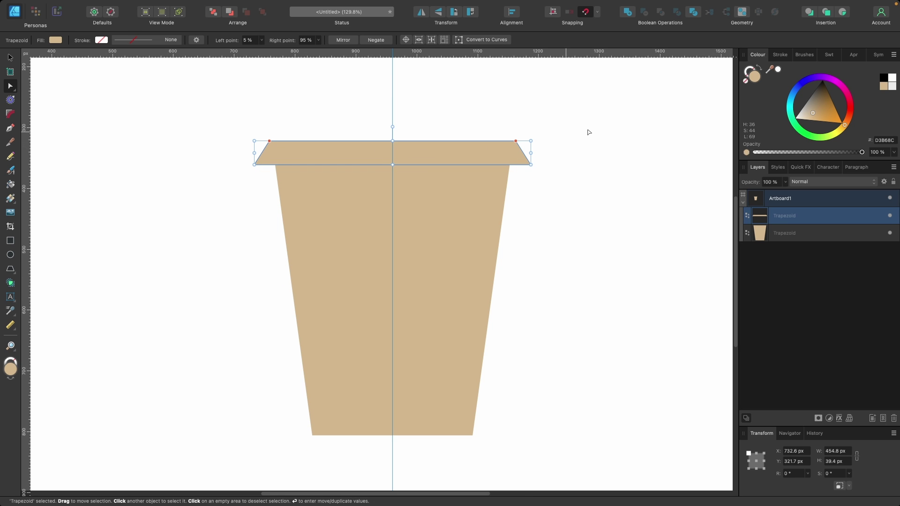
Fill the lid trapezoid with black 000000 and stack a duplicate directly on top of it.
{"action": "left_click_drag", "start_coordinate": [816, 107], "coordinate": [825, 72]}
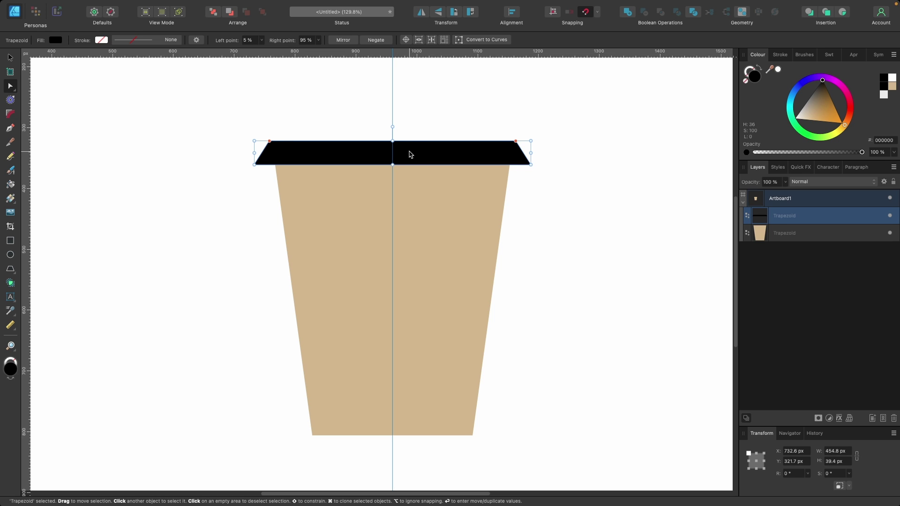
{"action": "key", "text": "v"}
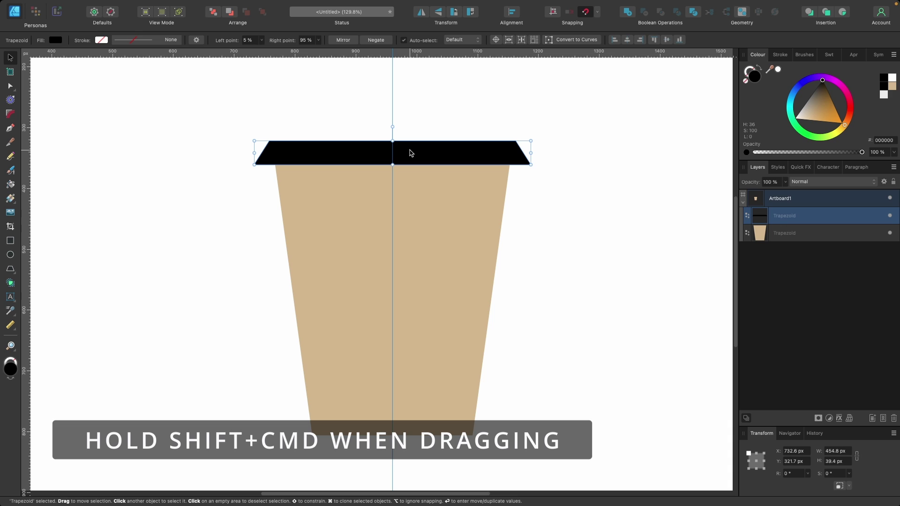
{"action": "left_click", "coordinate": [410, 152]}
{"action": "mouse_move", "coordinate": [409, 152]}
{"action": "left_mouse_down"}
{"action": "mouse_move", "coordinate": [413, 106]}
{"action": "mouse_move", "coordinate": [414, 126]}
{"action": "left_mouse_up"}
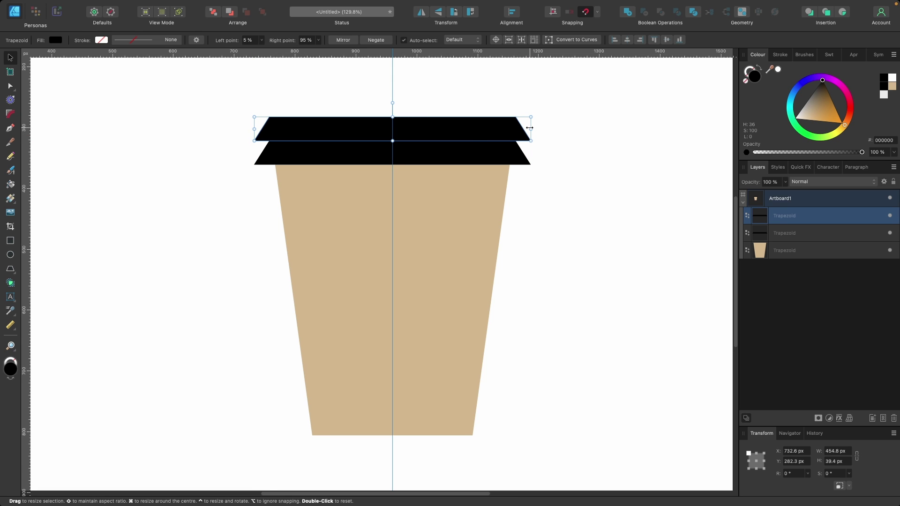
Narrow the upper lid piece around its centre to about 353 px wide and make it slightly taller.
{"action": "left_click_drag", "start_coordinate": [529, 127], "coordinate": [498, 129]}
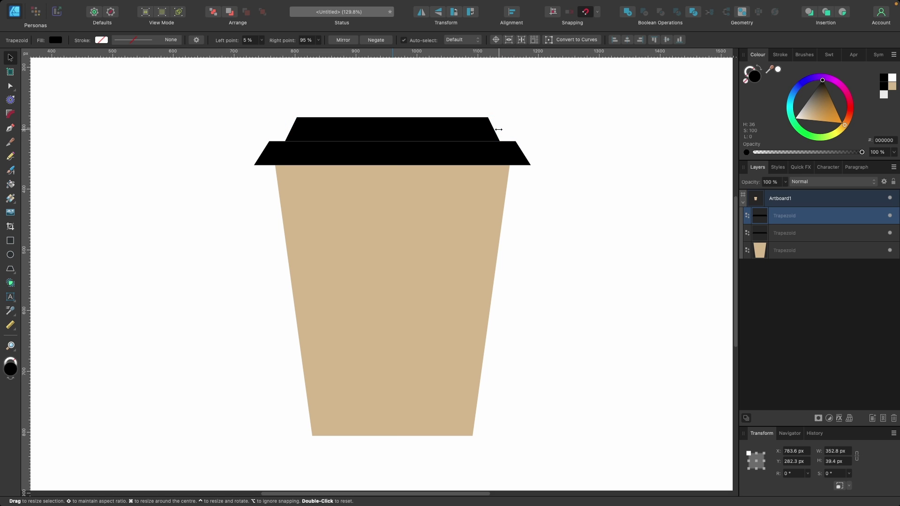
{"action": "left_click_drag", "start_coordinate": [392, 117], "coordinate": [392, 111]}
{"action": "left_click", "coordinate": [490, 147]}
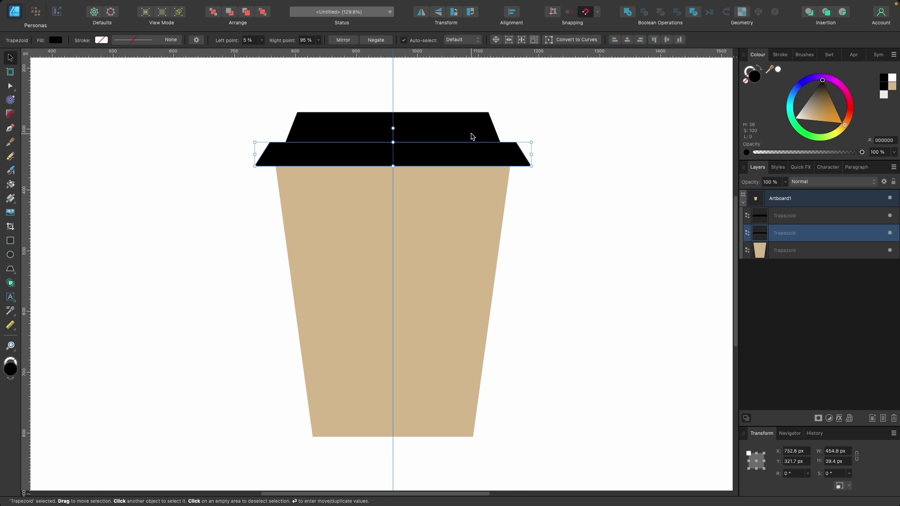
{"action": "left_click", "coordinate": [472, 136]}
{"action": "left_click", "coordinate": [477, 197]}
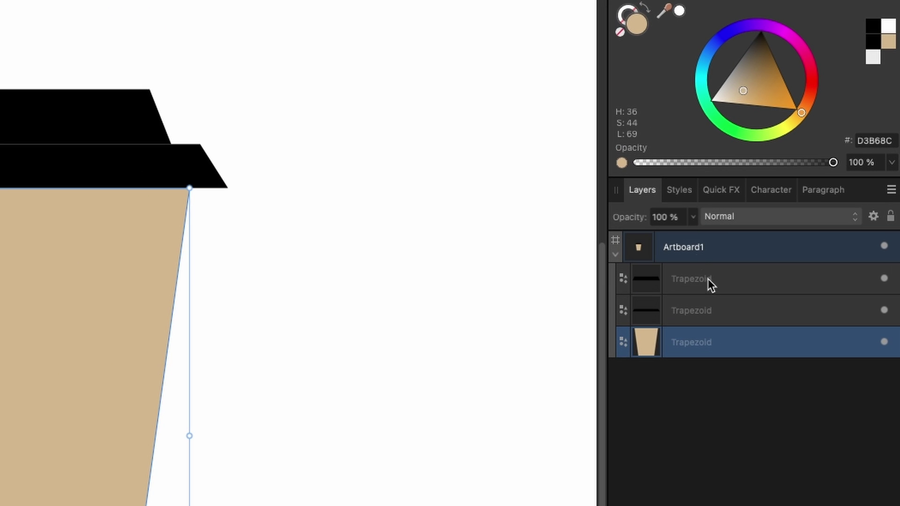
{"action": "left_click", "coordinate": [708, 287]}
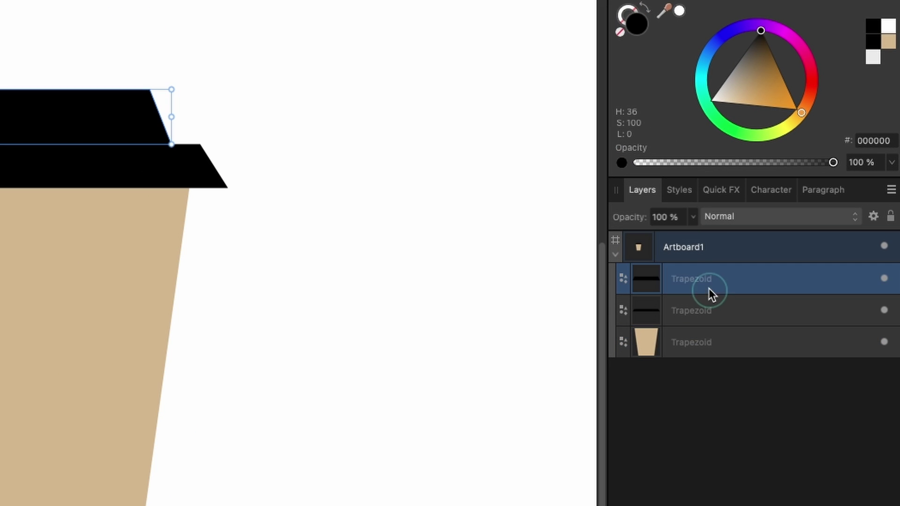
{"action": "left_click", "coordinate": [718, 311]}
Duplicate the light brown cup body in place and name the copy Sleeve.
{"action": "left_click", "coordinate": [722, 339]}
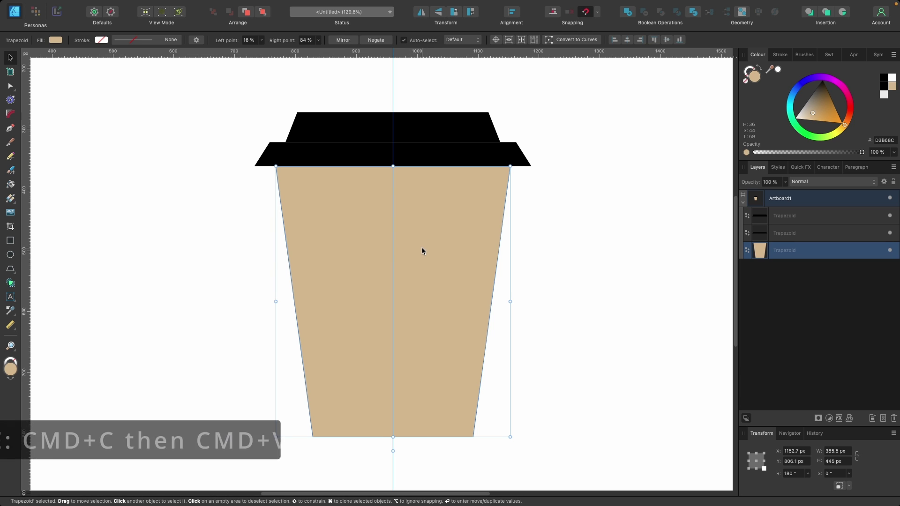
{"action": "key", "text": "super+c"}
{"action": "key", "text": "super+v"}
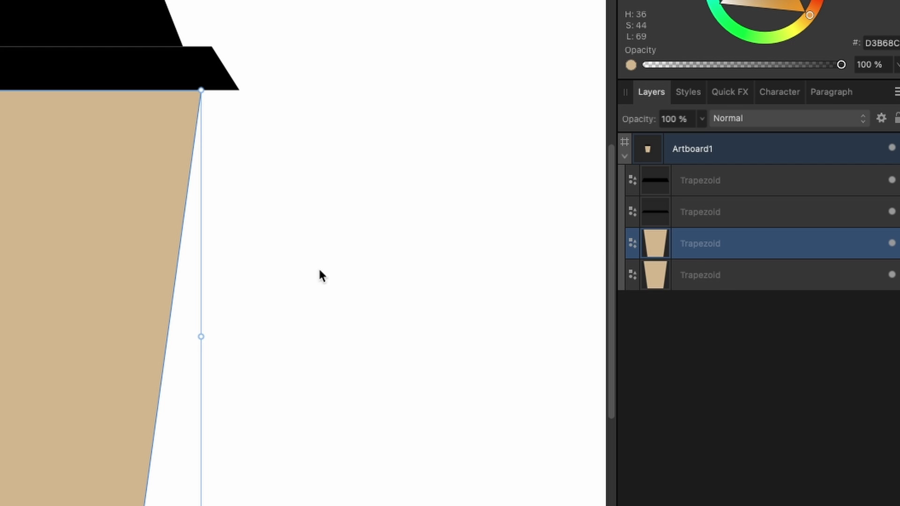
{"action": "double_click", "coordinate": [693, 243]}
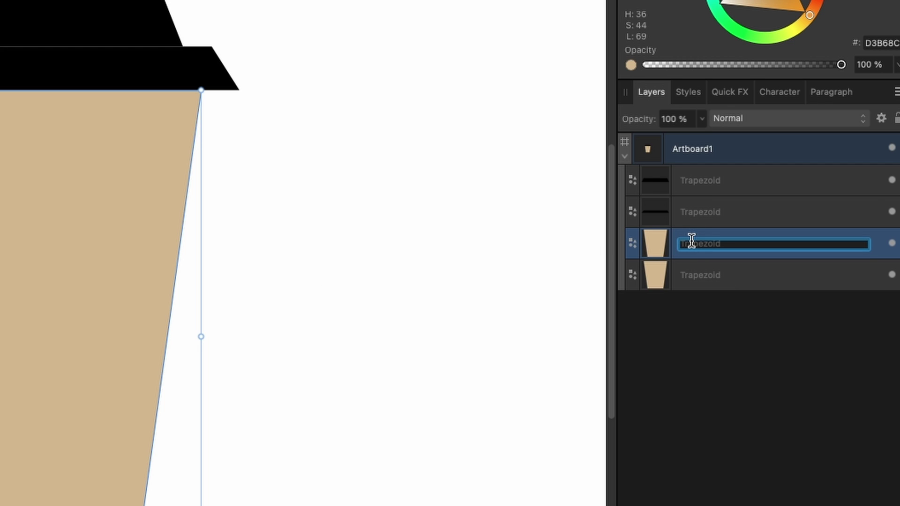
{"action": "type", "text": "Sleeve"}
{"action": "key", "text": "Return"}
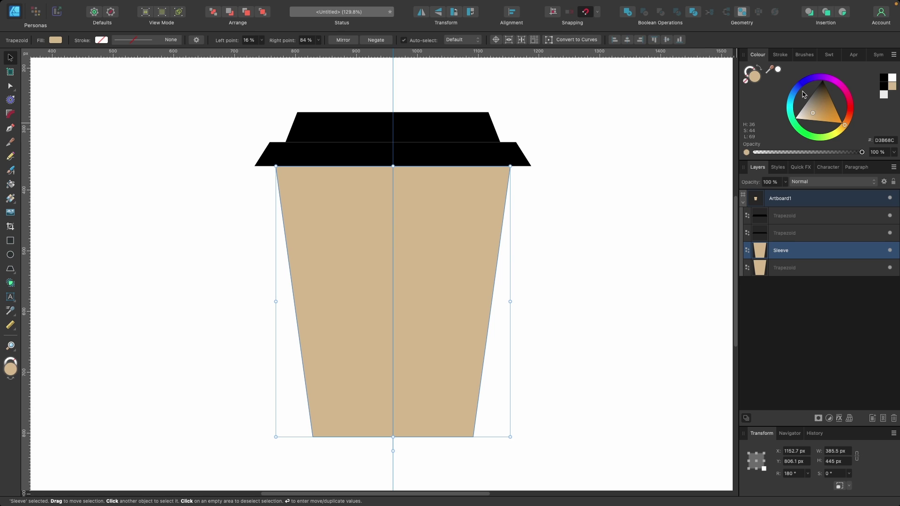
Fill the Sleeve shape with blue 8CA6D3 at 51 % opacity and widen it slightly beyond the cup body around its centre.
{"action": "left_click", "coordinate": [795, 90]}
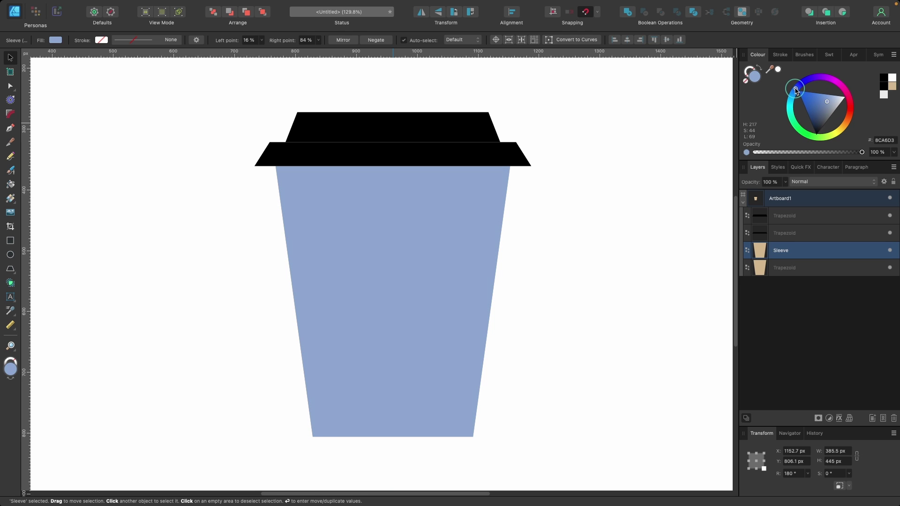
{"action": "left_click_drag", "start_coordinate": [795, 90], "coordinate": [796, 91]}
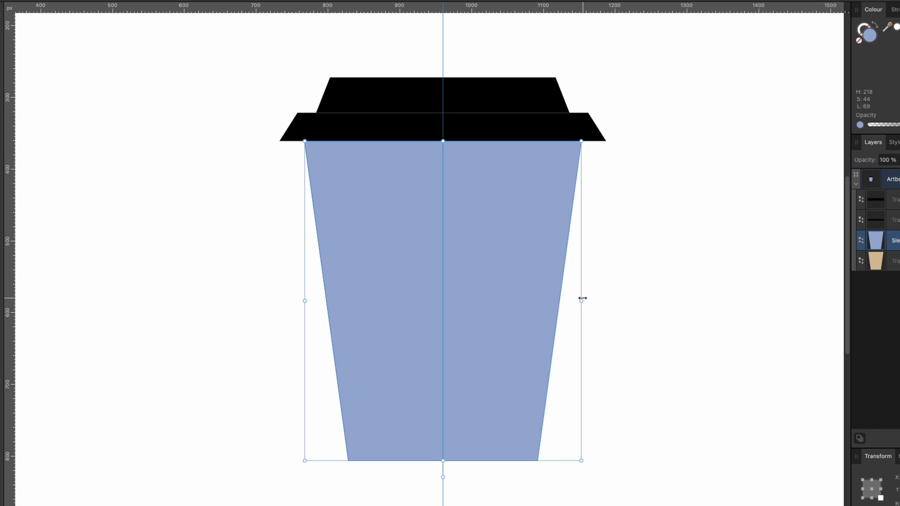
{"action": "left_click_drag", "start_coordinate": [582, 298], "coordinate": [589, 298]}
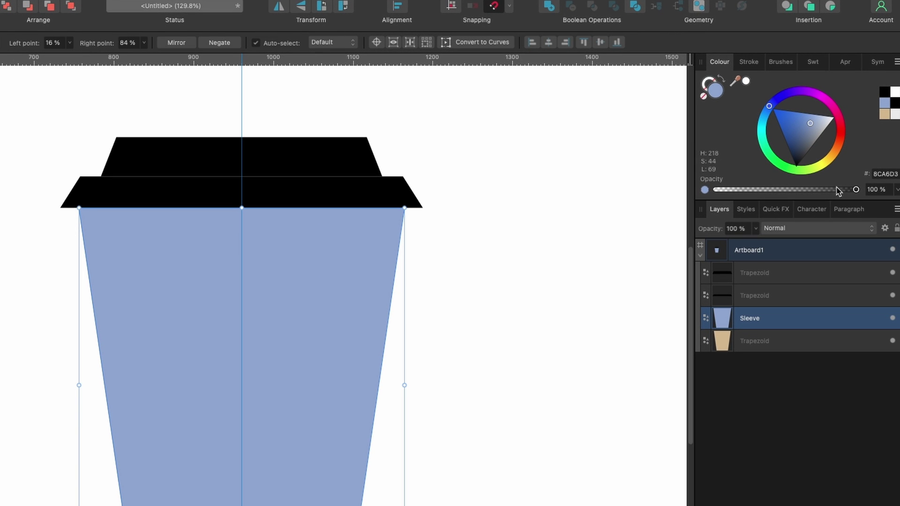
{"action": "left_click_drag", "start_coordinate": [856, 190], "coordinate": [787, 198]}
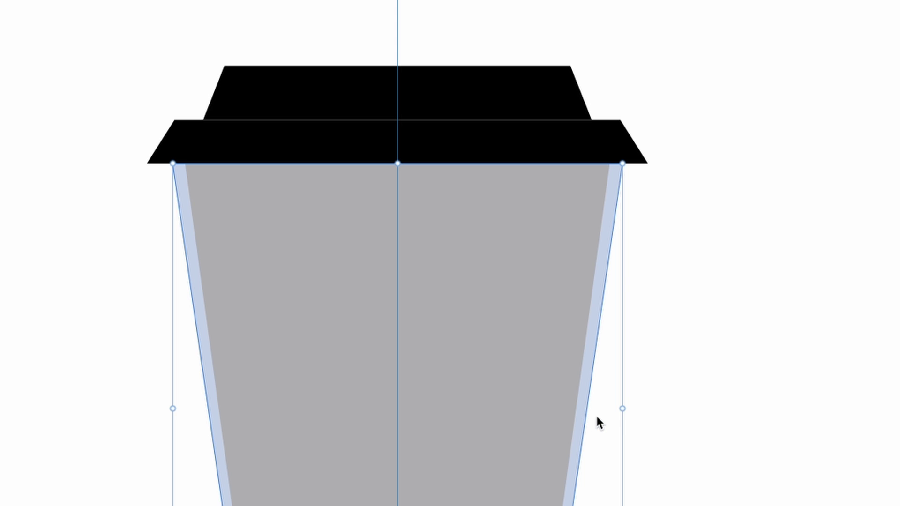
Narrow the Sleeve symmetrically to about 399 px so it overhangs both sides of the cup only slightly.
{"action": "left_click", "coordinate": [622, 408]}
{"action": "left_click_drag", "start_coordinate": [621, 408], "coordinate": [617, 409]}
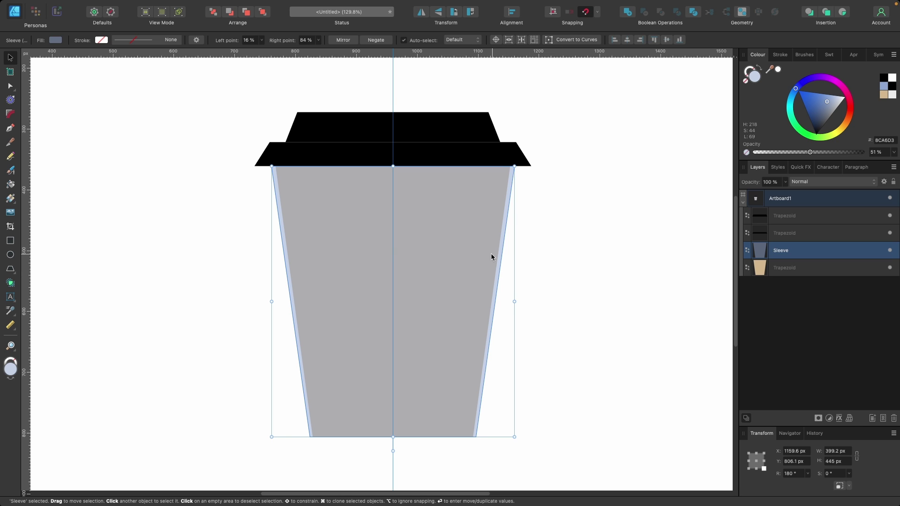
{"action": "left_click_drag", "start_coordinate": [449, 273], "coordinate": [564, 249]}
{"action": "key", "text": "super+z"}
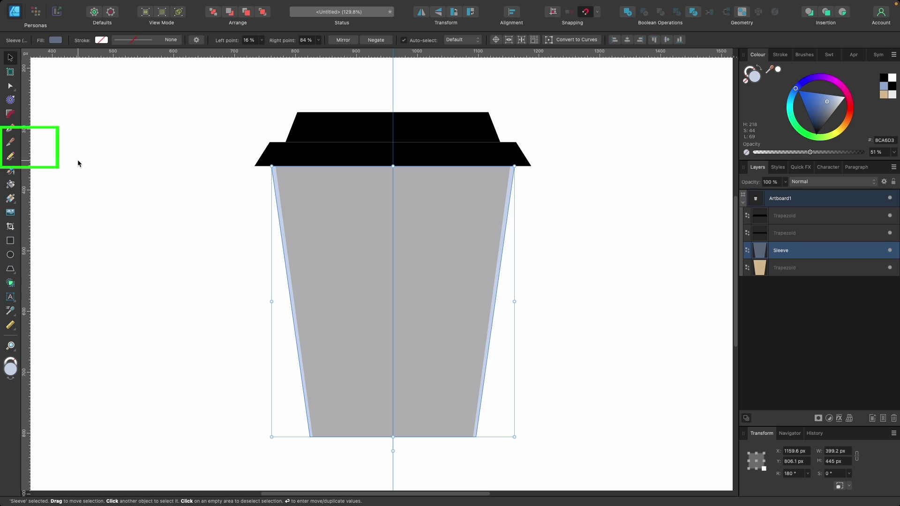
Try a freehand Knife cut across the upper part of the Sleeve and undo it.
{"action": "left_click", "coordinate": [10, 142]}
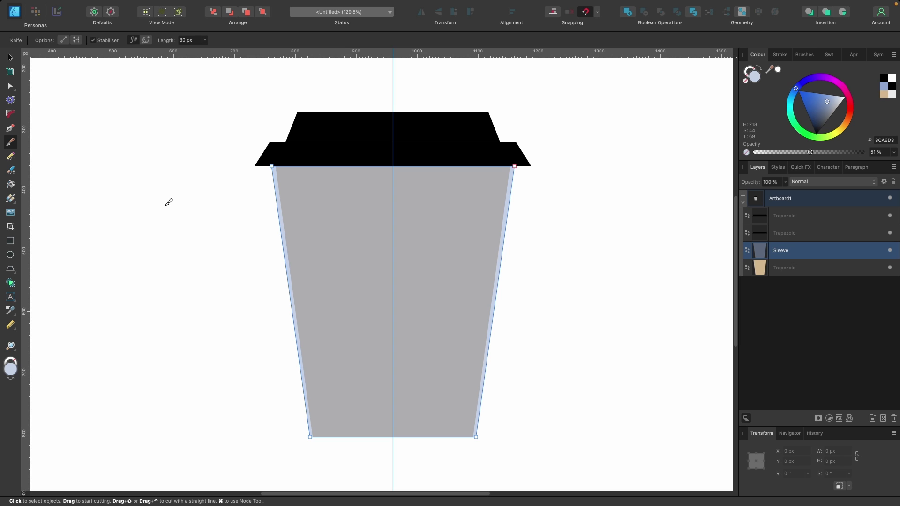
{"action": "mouse_move", "coordinate": [166, 206]}
{"action": "left_mouse_down"}
{"action": "mouse_move", "coordinate": [265, 216]}
{"action": "mouse_move", "coordinate": [320, 206]}
{"action": "mouse_move", "coordinate": [402, 223]}
{"action": "mouse_move", "coordinate": [455, 192]}
{"action": "mouse_move", "coordinate": [508, 229]}
{"action": "mouse_move", "coordinate": [548, 187]}
{"action": "mouse_move", "coordinate": [593, 208]}
{"action": "mouse_move", "coordinate": [628, 150]}
{"action": "mouse_move", "coordinate": [684, 173]}
{"action": "mouse_move", "coordinate": [645, 230]}
{"action": "mouse_move", "coordinate": [606, 249]}
{"action": "mouse_move", "coordinate": [636, 255]}
{"action": "left_mouse_up"}
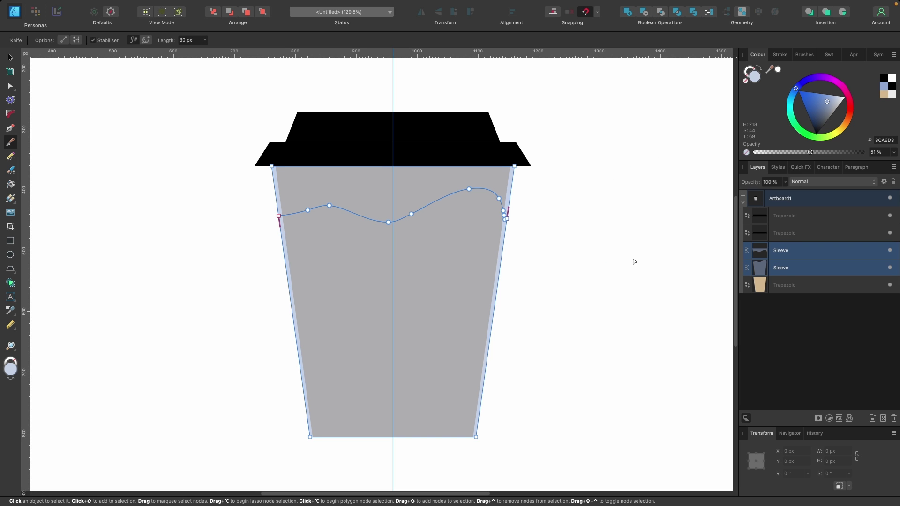
{"action": "key", "text": "super+z"}
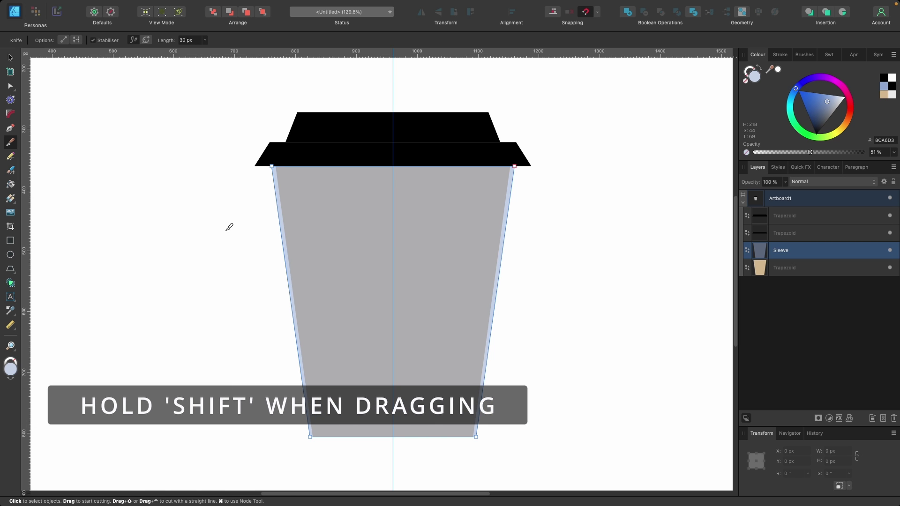
Slice the Sleeve into three pieces with two straight horizontal Knife cuts, above and below the middle of the cup.
{"action": "mouse_move", "coordinate": [226, 231]}
{"action": "left_mouse_down"}
{"action": "mouse_move", "coordinate": [324, 231]}
{"action": "mouse_move", "coordinate": [351, 242]}
{"action": "mouse_move", "coordinate": [401, 193]}
{"action": "mouse_move", "coordinate": [468, 225]}
{"action": "mouse_move", "coordinate": [499, 188]}
{"action": "mouse_move", "coordinate": [575, 213]}
{"action": "mouse_move", "coordinate": [819, 215]}
{"action": "left_mouse_up"}
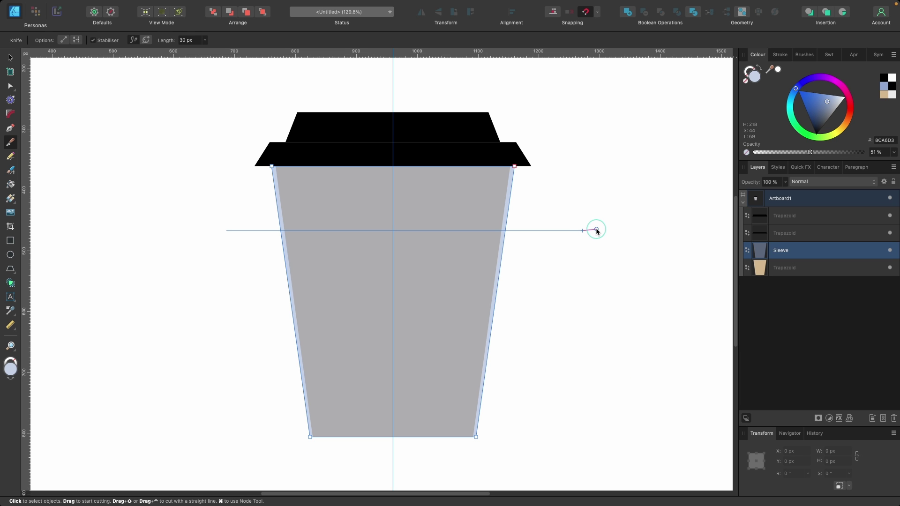
{"action": "left_click_drag", "start_coordinate": [596, 230], "coordinate": [598, 229]}
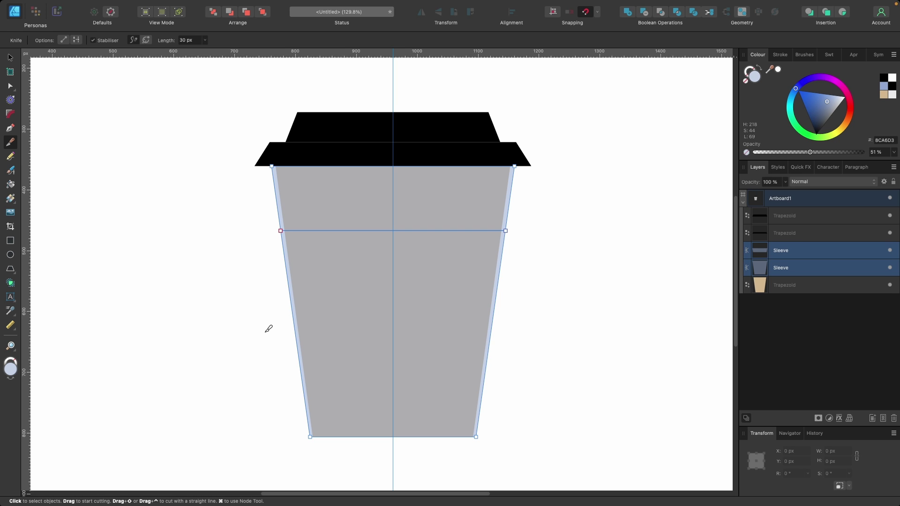
{"action": "left_click_drag", "start_coordinate": [263, 328], "coordinate": [557, 321]}
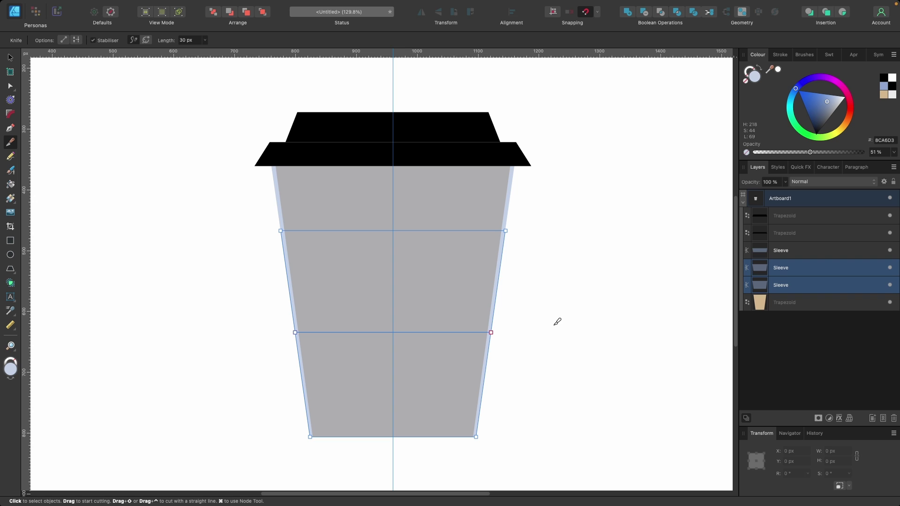
Delete the upper and lower Sleeve pieces, keeping only the middle band.
{"action": "key", "text": "v"}
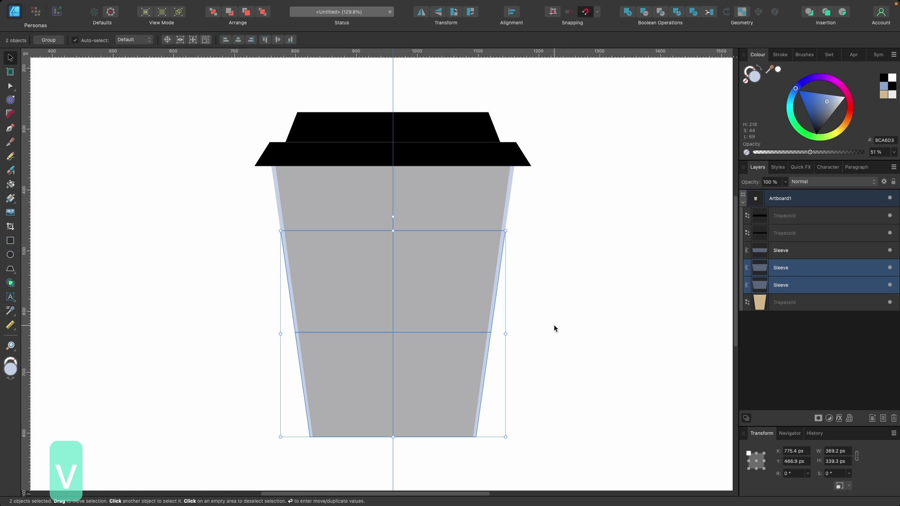
{"action": "left_click", "coordinate": [488, 212]}
{"action": "left_click_drag", "start_coordinate": [443, 209], "coordinate": [578, 165]}
{"action": "key", "text": "BackSpace"}
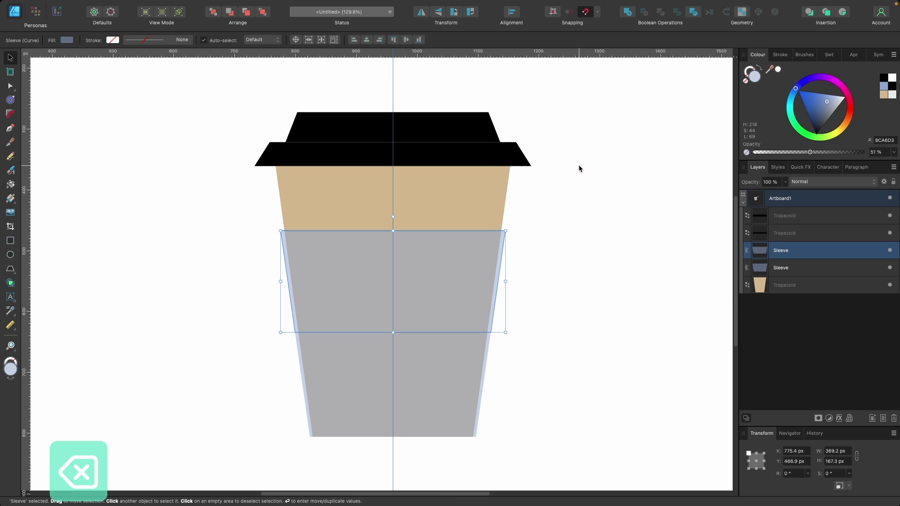
{"action": "left_click_drag", "start_coordinate": [445, 364], "coordinate": [619, 203]}
{"action": "key", "text": "BackSpace"}
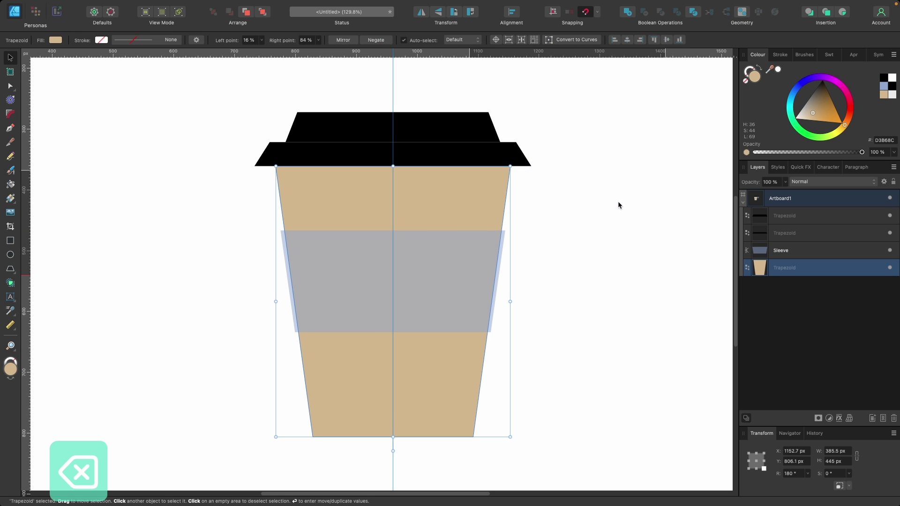
Restore the Sleeve band to 100 % opacity and fill it with darker brown B29866.
{"action": "left_click", "coordinate": [481, 255]}
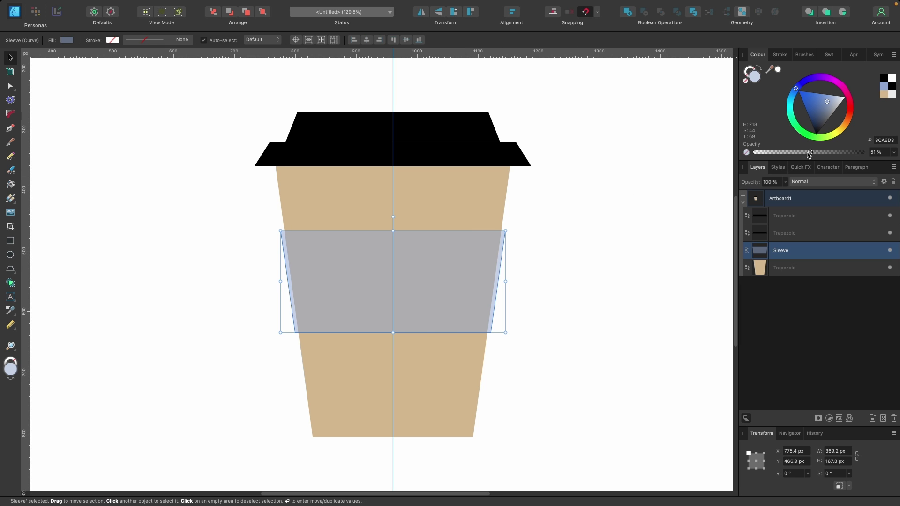
{"action": "left_click_drag", "start_coordinate": [809, 152], "coordinate": [877, 145]}
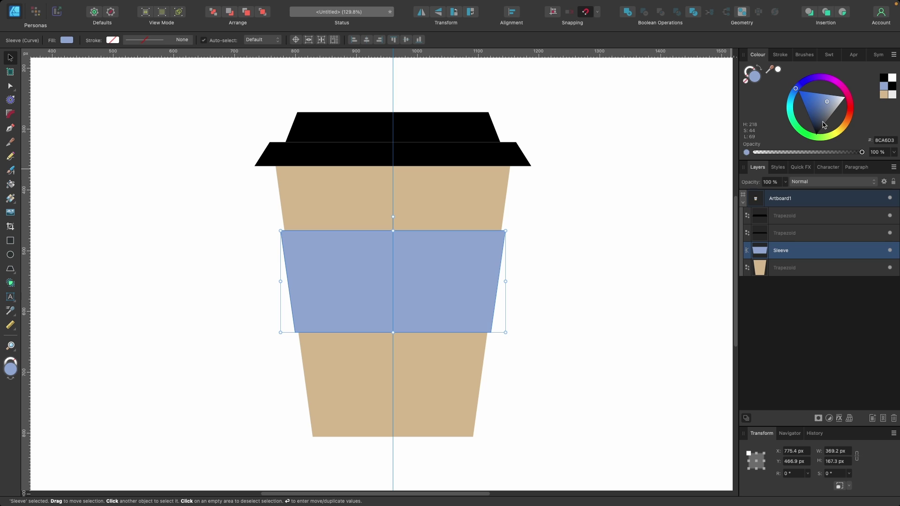
{"action": "left_click", "coordinate": [845, 131]}
{"action": "left_click_drag", "start_coordinate": [813, 115], "coordinate": [816, 107]}
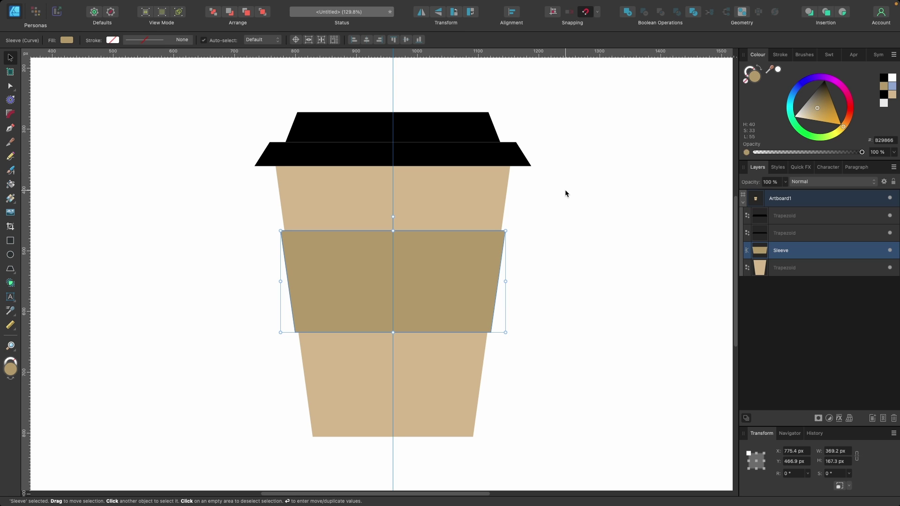
{"action": "left_click", "coordinate": [452, 202]}
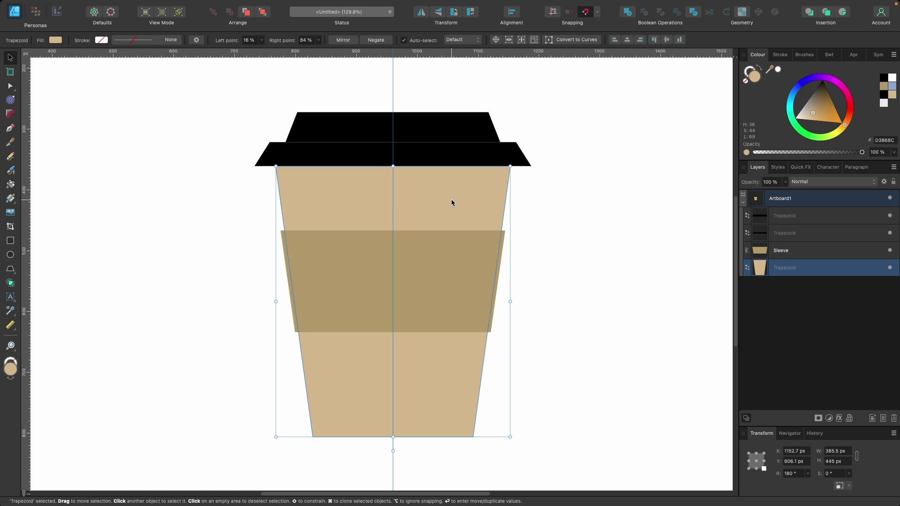
{"action": "left_click", "coordinate": [546, 205]}
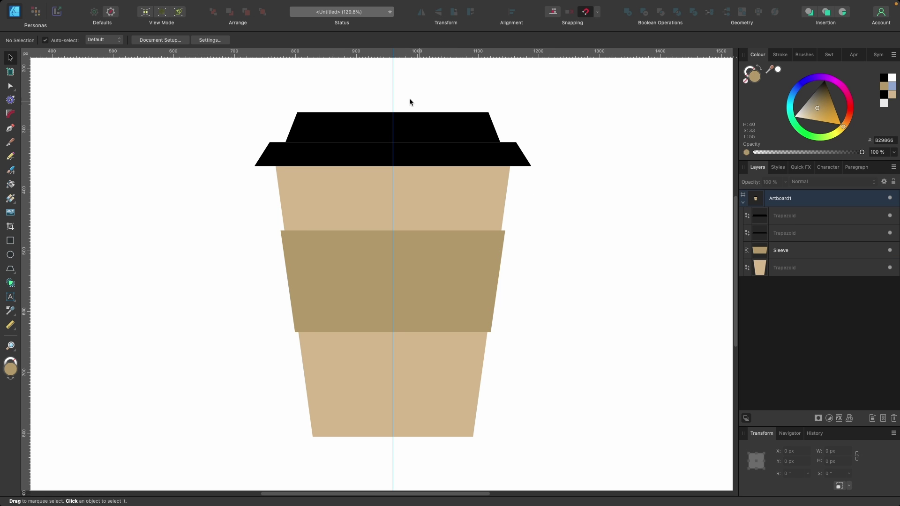
Draw a background rectangle about 881 × 858 px, centre it on the guide and place it beneath all cup layers.
{"action": "scroll", "coordinate": [474, 241], "scroll_direction": "down", "scroll_amount": 3}
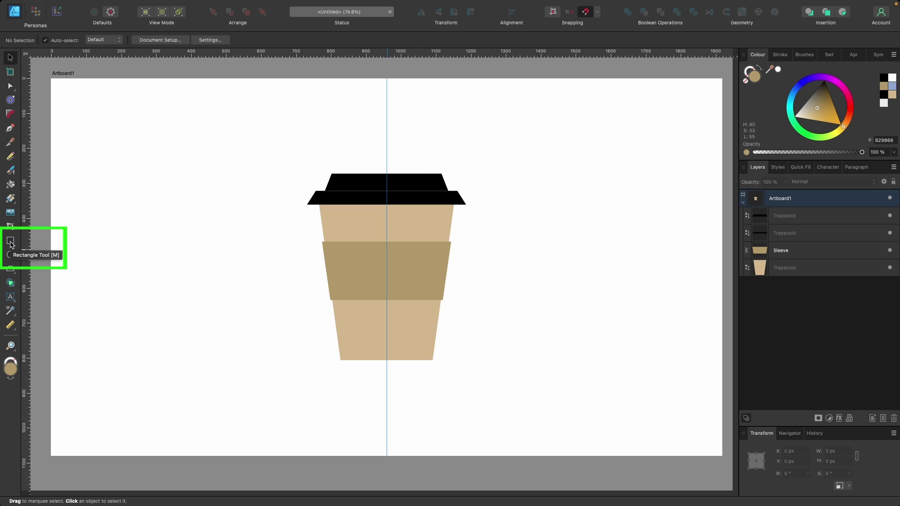
{"action": "left_click", "coordinate": [11, 242]}
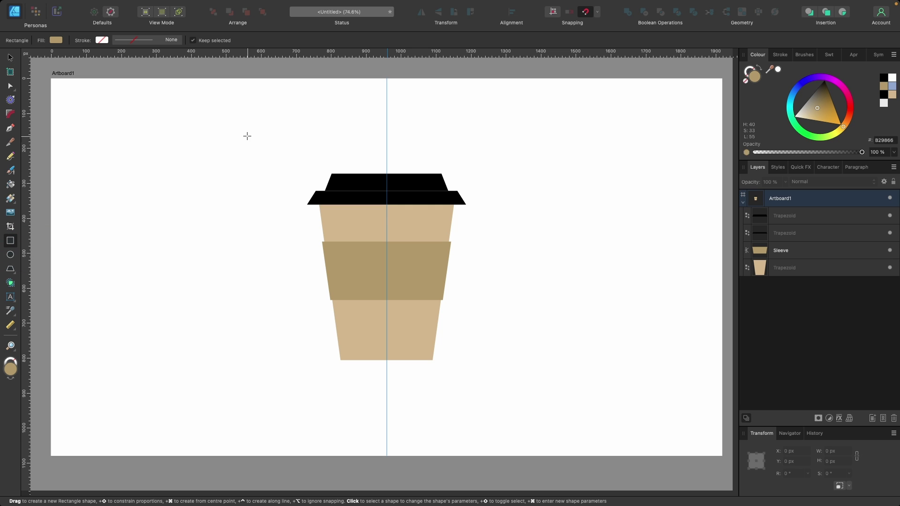
{"action": "left_click_drag", "start_coordinate": [228, 120], "coordinate": [536, 421]}
{"action": "key", "text": "v"}
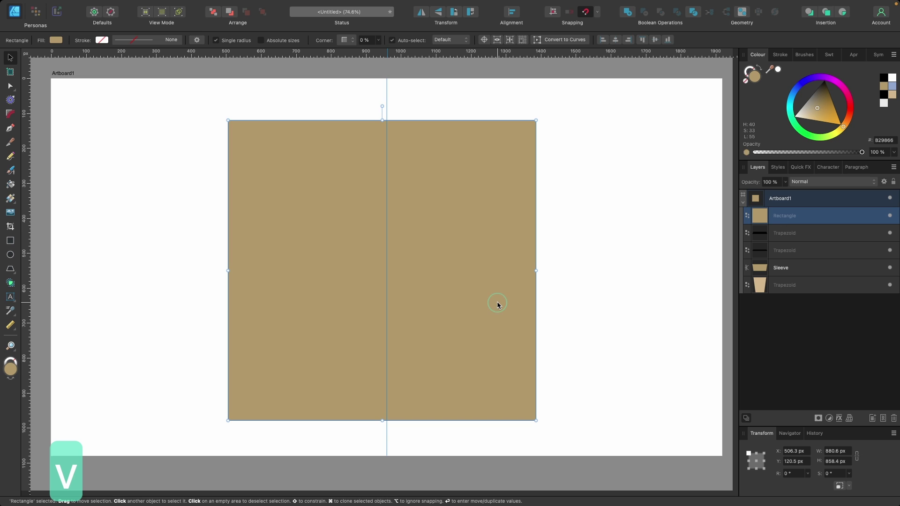
{"action": "mouse_move", "coordinate": [498, 305]}
{"action": "left_mouse_down"}
{"action": "mouse_move", "coordinate": [516, 303]}
{"action": "mouse_move", "coordinate": [501, 304]}
{"action": "left_mouse_up"}
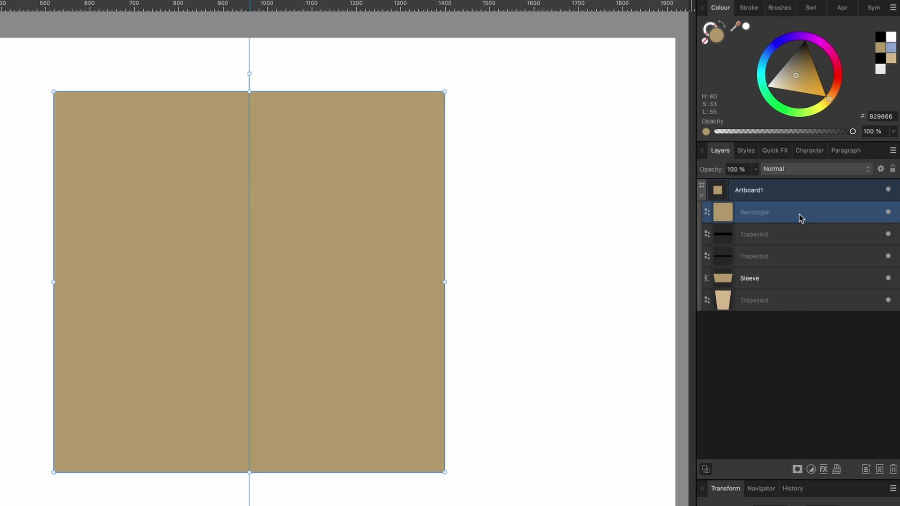
{"action": "left_click_drag", "start_coordinate": [800, 215], "coordinate": [791, 312]}
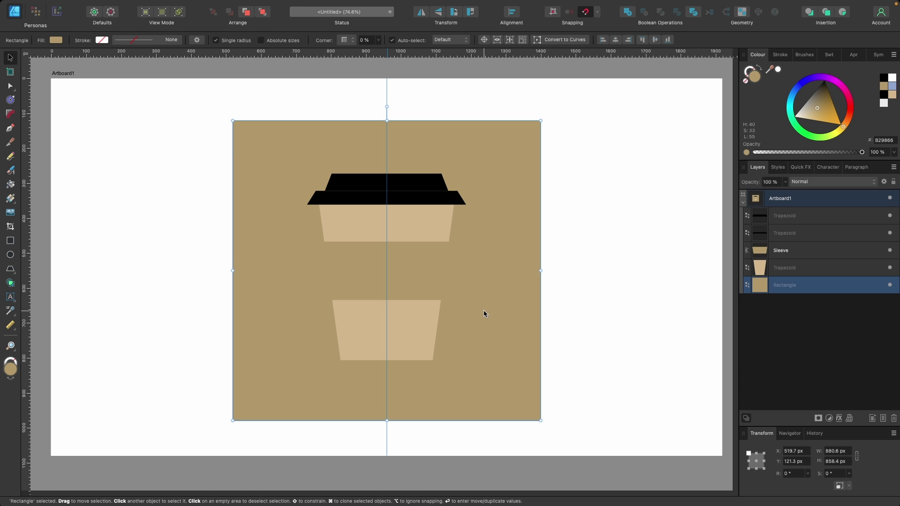
Fill the background rectangle with light cream F1D59F and the cup body with white FFFFFF.
{"action": "scroll", "coordinate": [456, 303], "scroll_direction": "up", "scroll_amount": 5}
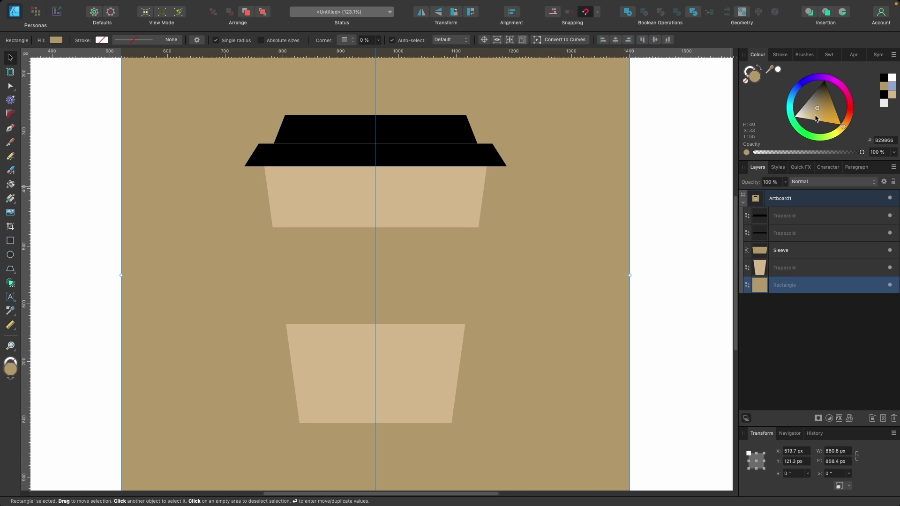
{"action": "left_click_drag", "start_coordinate": [817, 111], "coordinate": [810, 117]}
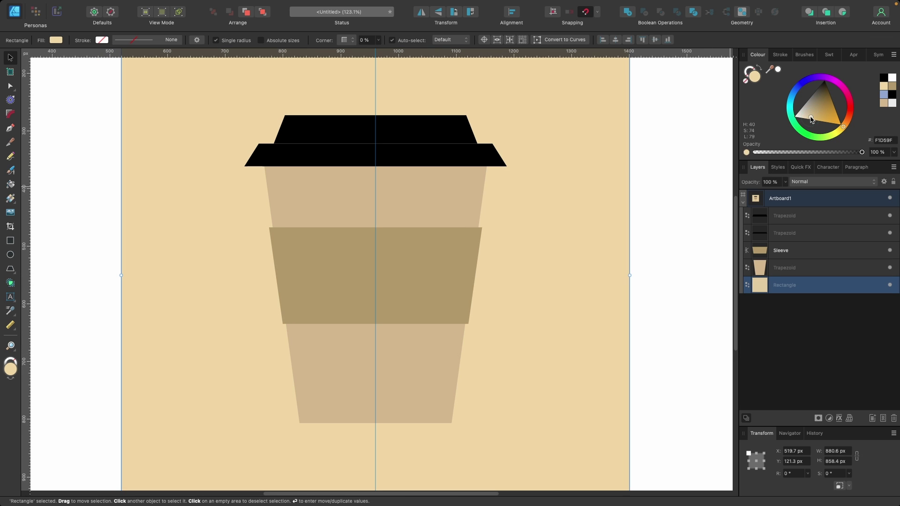
{"action": "left_click", "coordinate": [460, 200]}
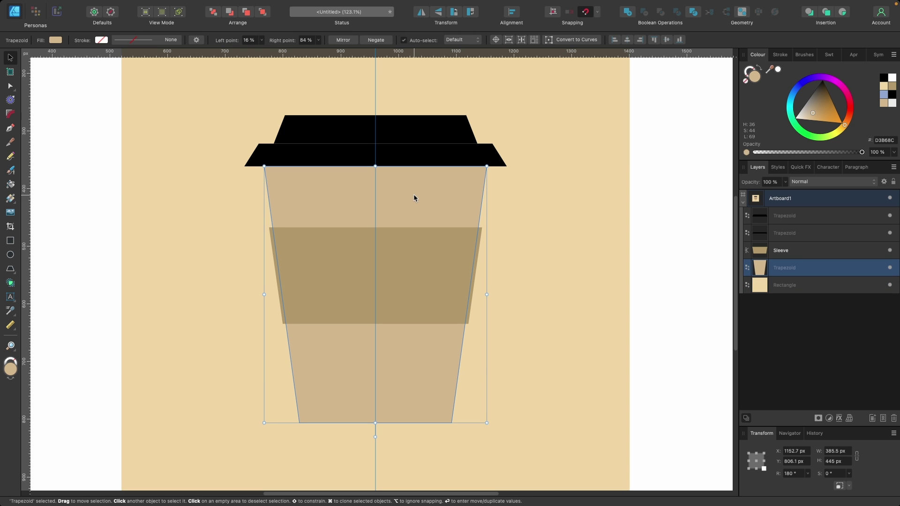
{"action": "left_click_drag", "start_coordinate": [813, 116], "coordinate": [754, 138]}
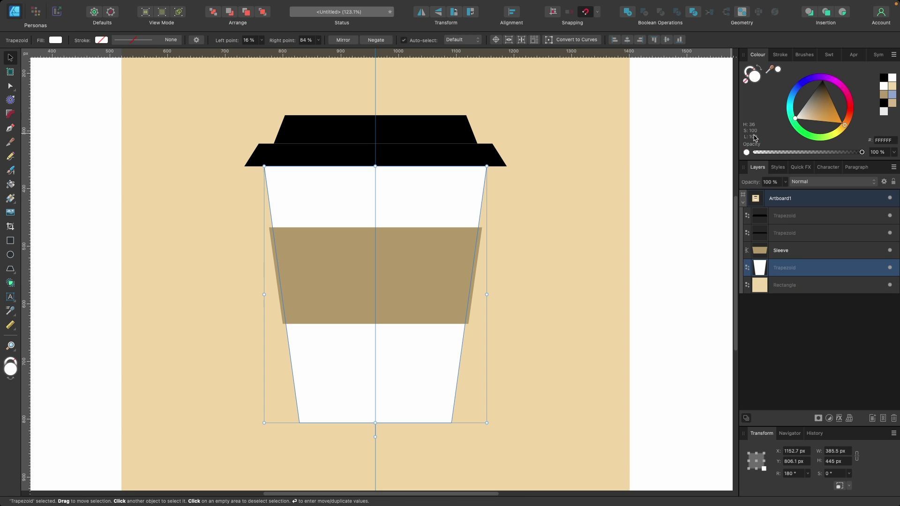
Apply a horizontal linear gradient across the cup body, from white at the left edge to light grey B3B3B3 at the right edge.
{"action": "left_click", "coordinate": [573, 230]}
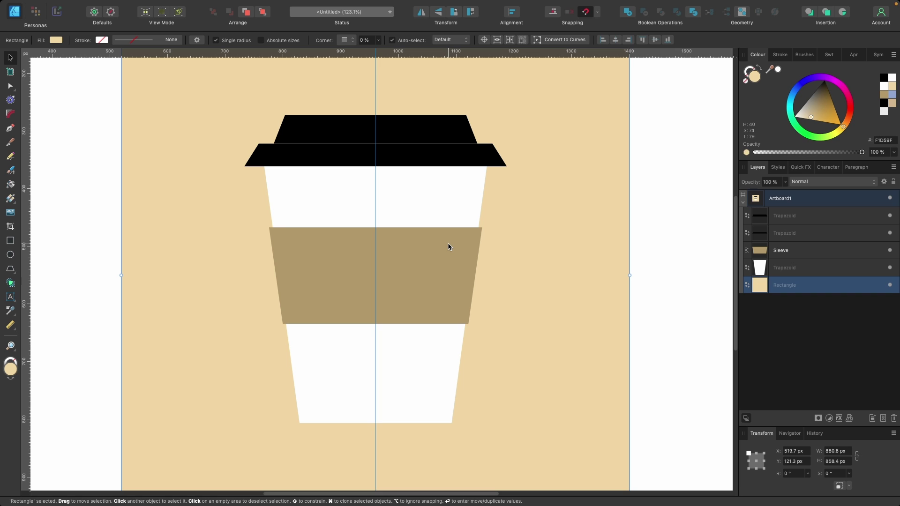
{"action": "left_click", "coordinate": [419, 189]}
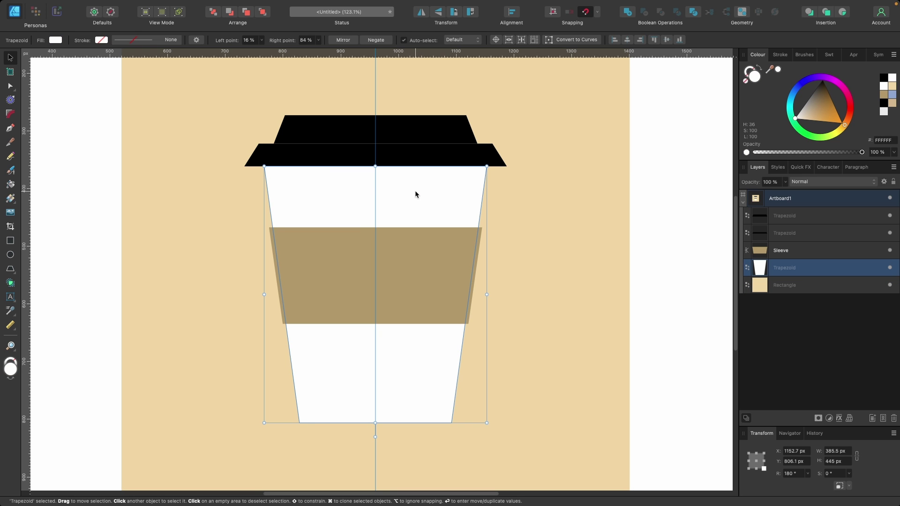
{"action": "left_click", "coordinate": [9, 200]}
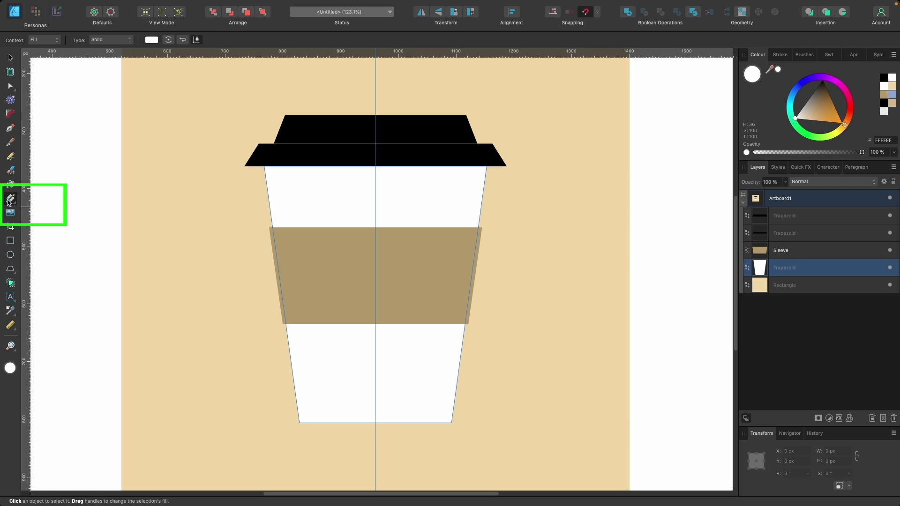
{"action": "mouse_move", "coordinate": [274, 162]}
{"action": "left_mouse_down"}
{"action": "mouse_move", "coordinate": [271, 191]}
{"action": "mouse_move", "coordinate": [266, 185]}
{"action": "mouse_move", "coordinate": [415, 194]}
{"action": "mouse_move", "coordinate": [407, 193]}
{"action": "mouse_move", "coordinate": [412, 184]}
{"action": "mouse_move", "coordinate": [426, 186]}
{"action": "mouse_move", "coordinate": [398, 187]}
{"action": "mouse_move", "coordinate": [486, 183]}
{"action": "left_mouse_up"}
{"action": "key", "text": "v"}
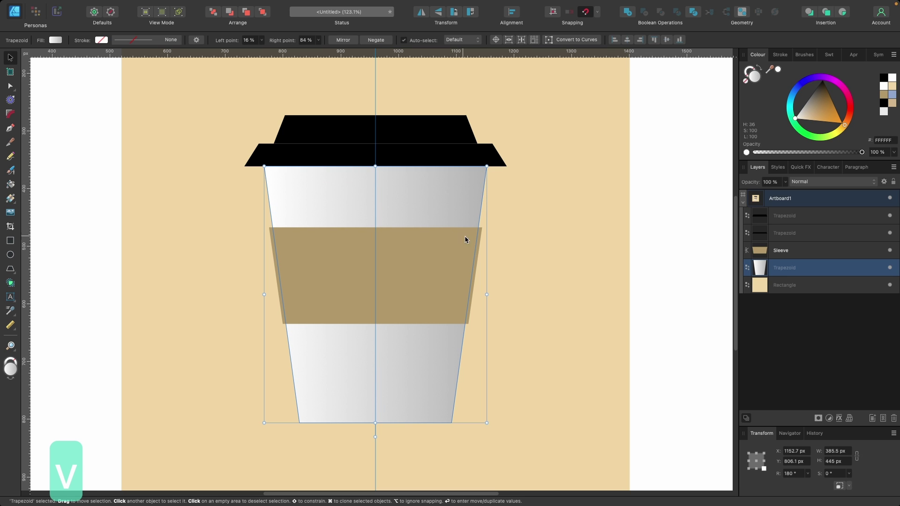
{"action": "left_click", "coordinate": [522, 247]}
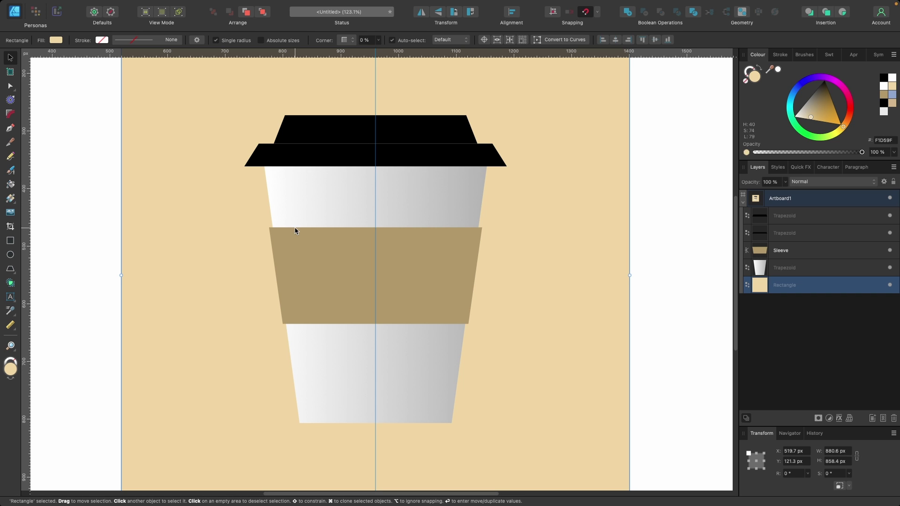
Darken the right end stop of the cup body's gradient to grey 797979.
{"action": "left_click", "coordinate": [440, 193]}
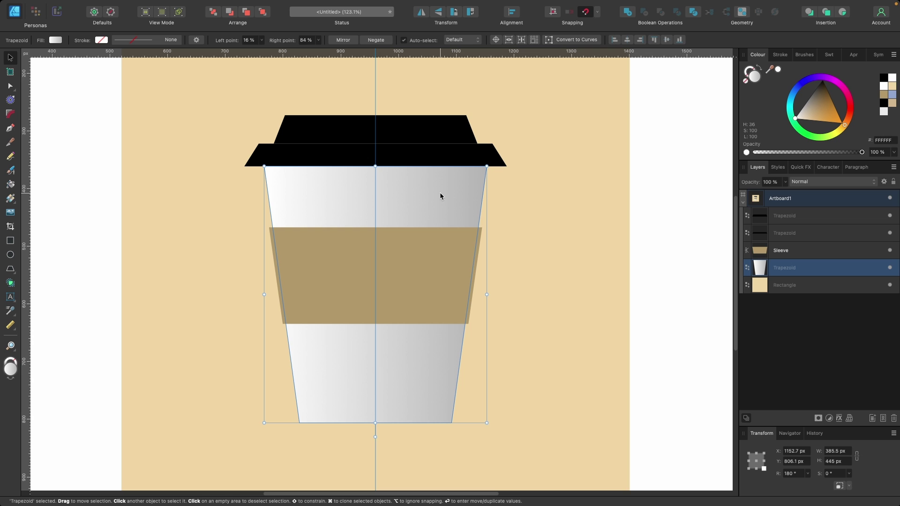
{"action": "key", "text": "g"}
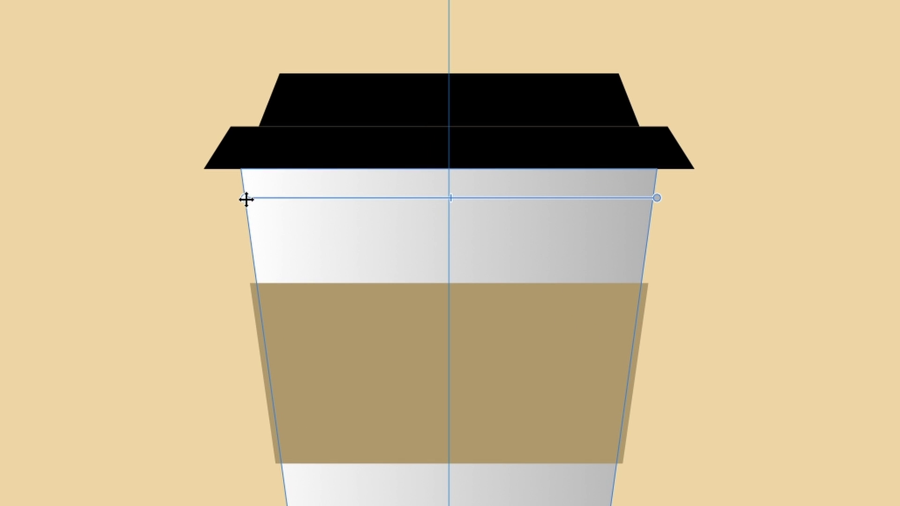
{"action": "left_click", "coordinate": [656, 198]}
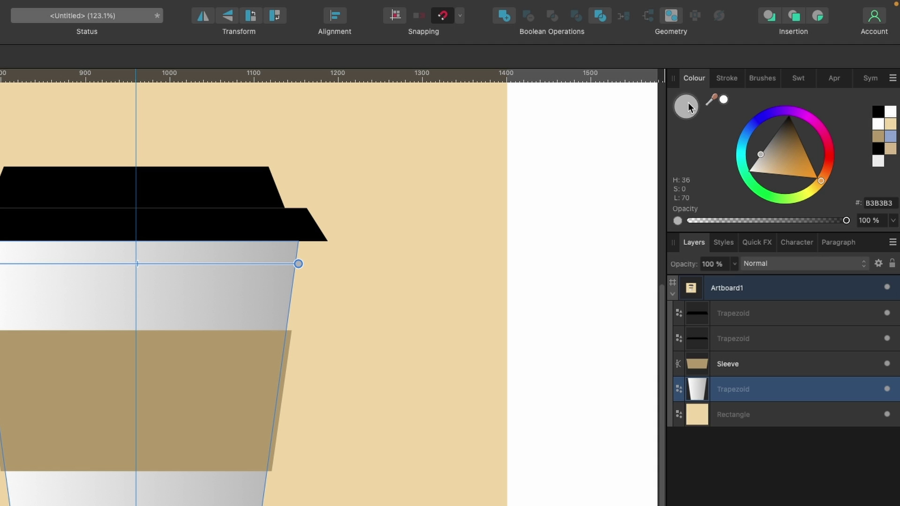
{"action": "left_click", "coordinate": [760, 152]}
{"action": "left_click_drag", "start_coordinate": [760, 155], "coordinate": [763, 137]}
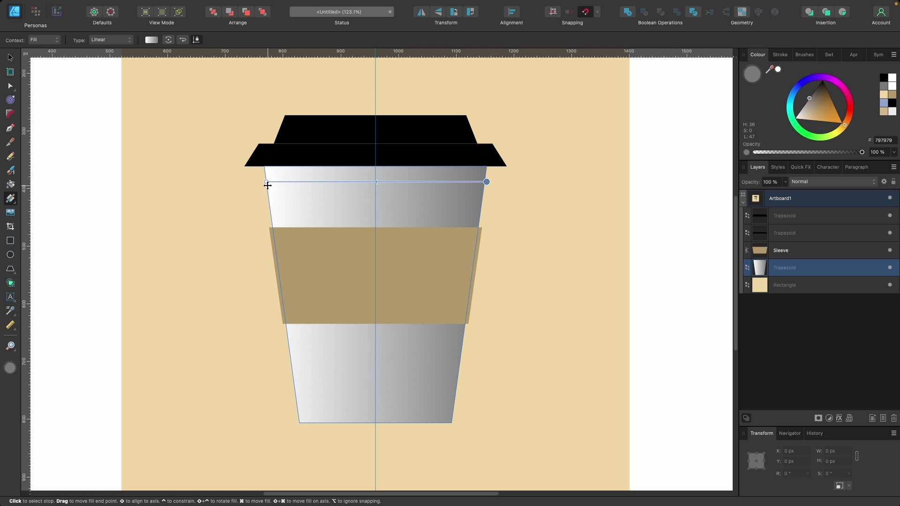
{"action": "left_click", "coordinate": [267, 184]}
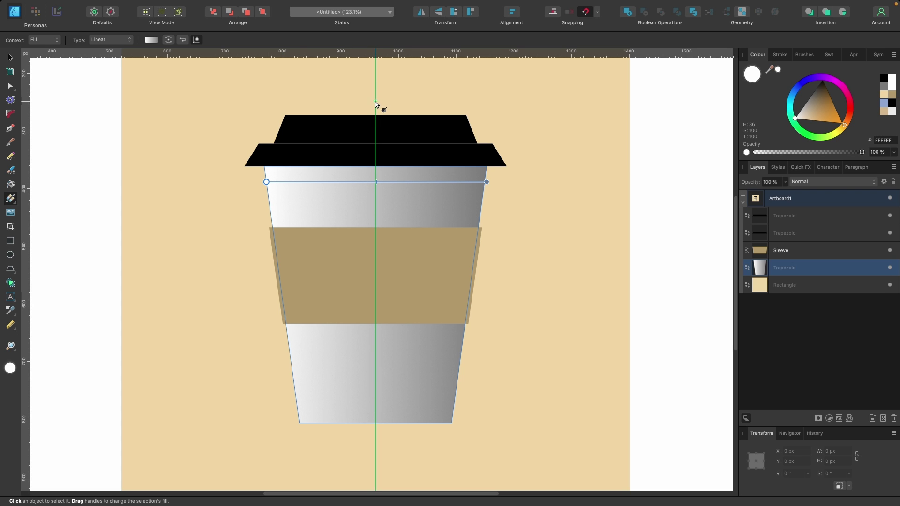
Delete the vertical guide at 960 px.
{"action": "key", "text": "v"}
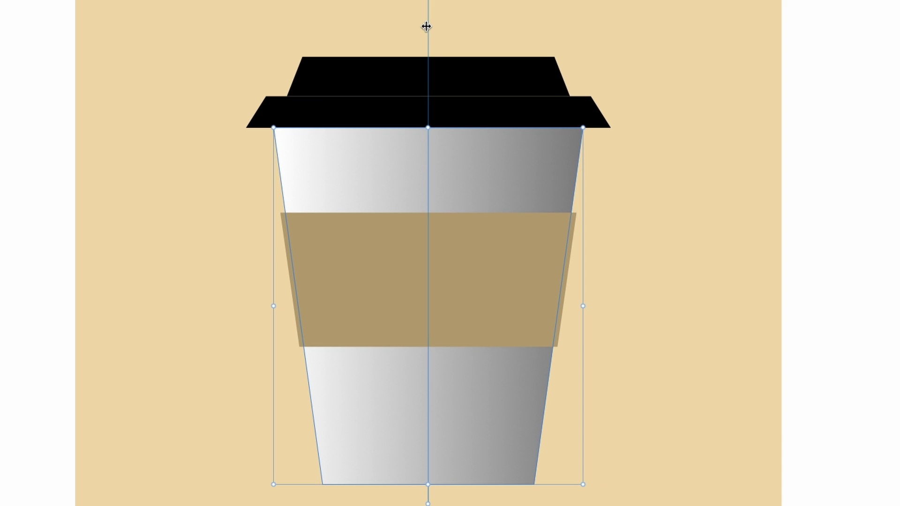
{"action": "double_click", "coordinate": [426, 27]}
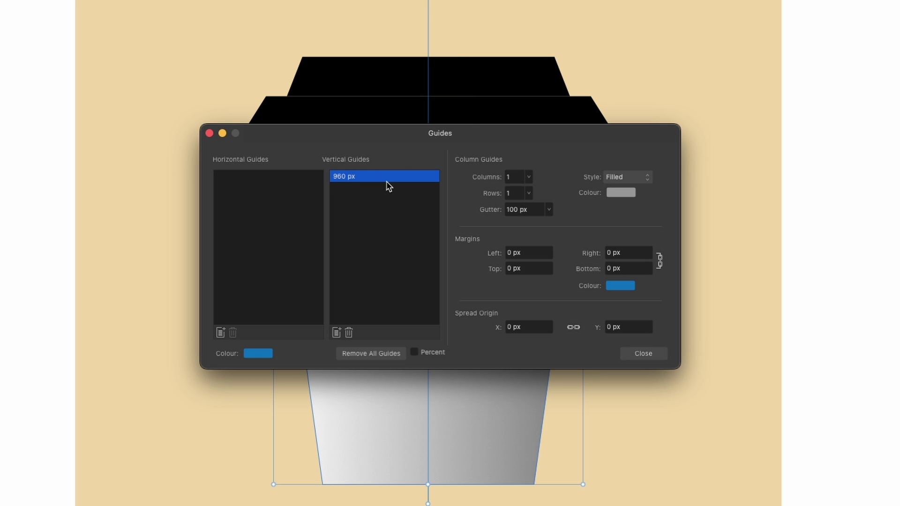
{"action": "left_click", "coordinate": [349, 332]}
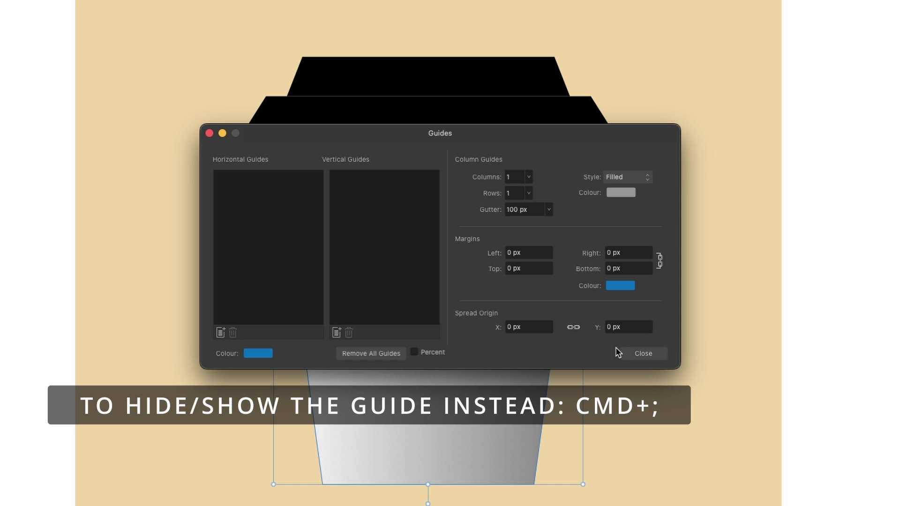
{"action": "left_click", "coordinate": [628, 353]}
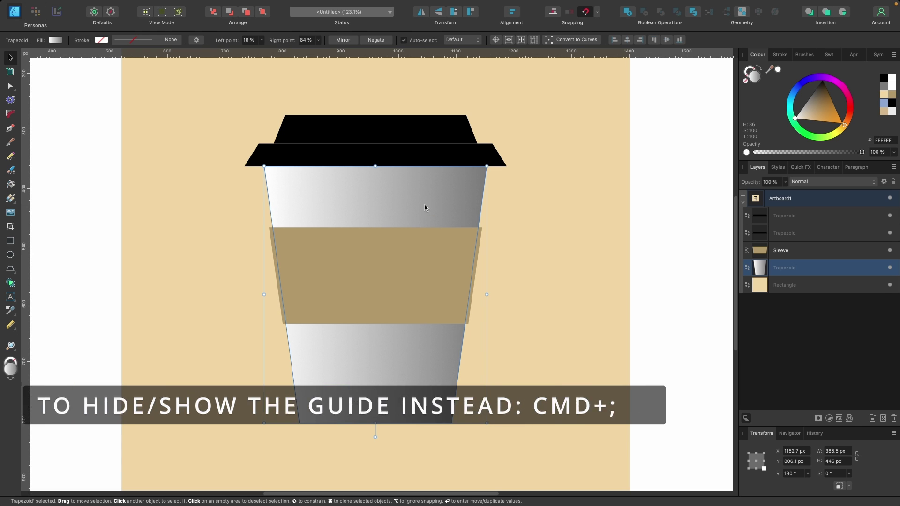
Shift the cup body gradient's midpoint slightly to the right and set its left stop to off-white F2F2F2.
{"action": "key", "text": "g"}
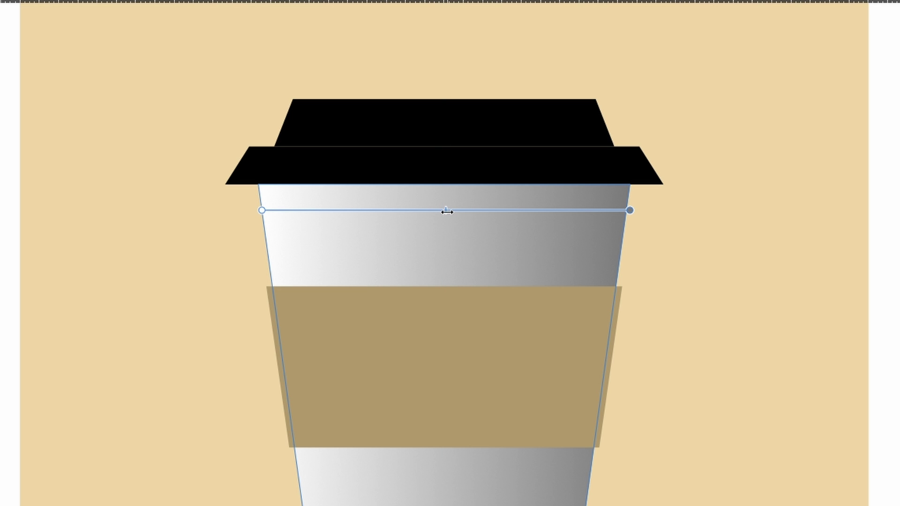
{"action": "left_click_drag", "start_coordinate": [446, 212], "coordinate": [486, 225]}
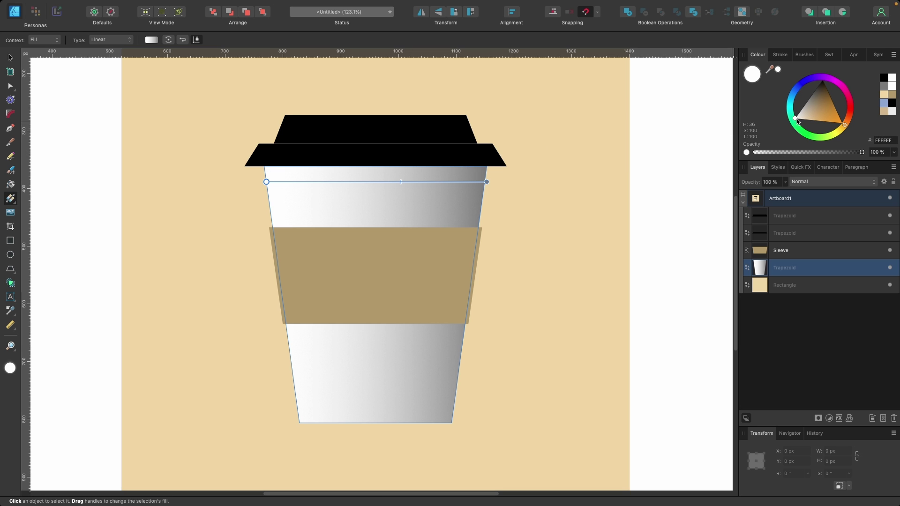
{"action": "left_click_drag", "start_coordinate": [795, 120], "coordinate": [795, 119]}
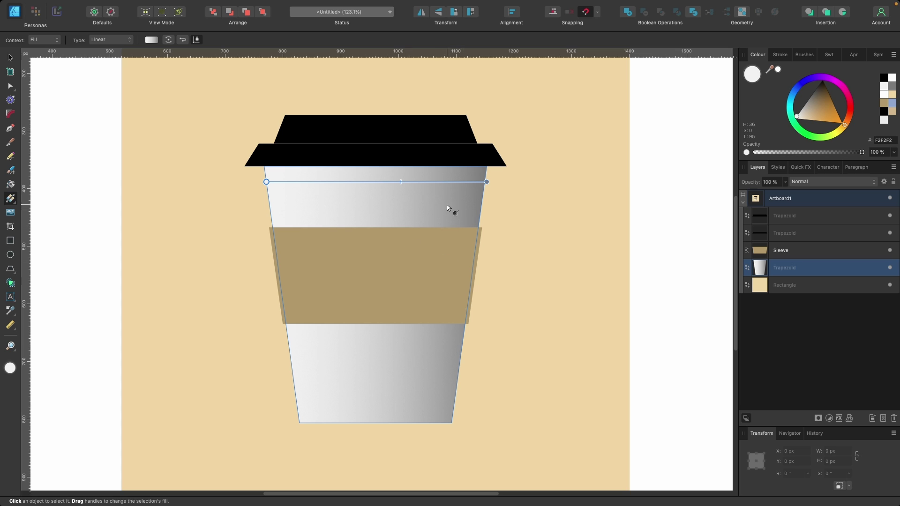
Apply a horizontal linear gradient across the lower lid piece, from black at the left to medium grey at the right.
{"action": "left_click", "coordinate": [387, 162]}
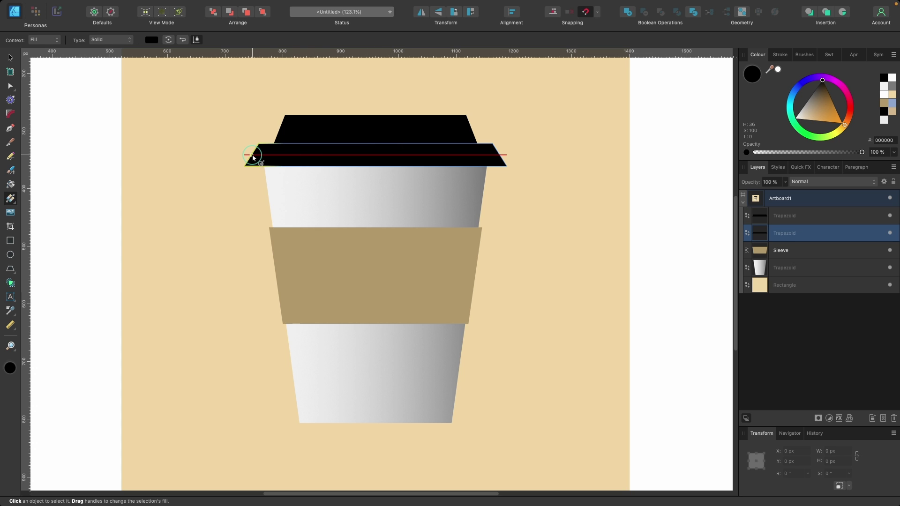
{"action": "left_click_drag", "start_coordinate": [251, 154], "coordinate": [500, 154]}
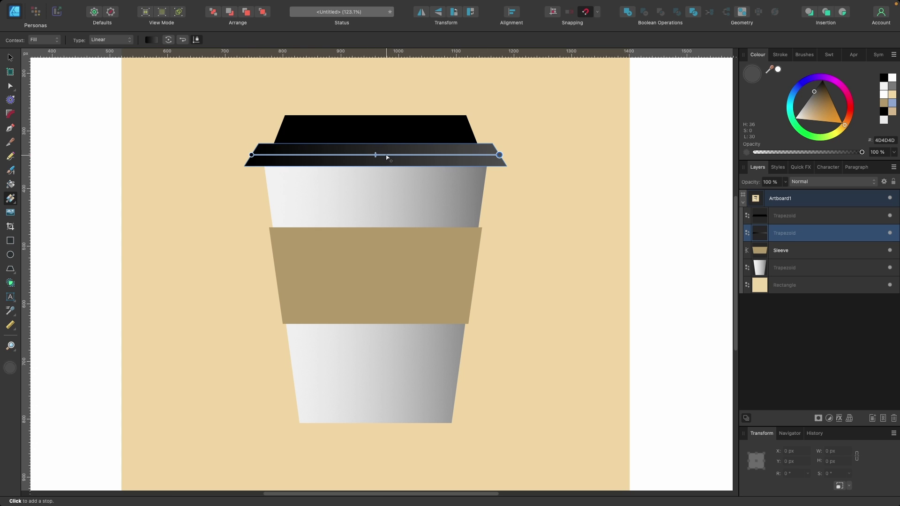
{"action": "left_click", "coordinate": [500, 155]}
{"action": "left_click_drag", "start_coordinate": [814, 97], "coordinate": [806, 103]}
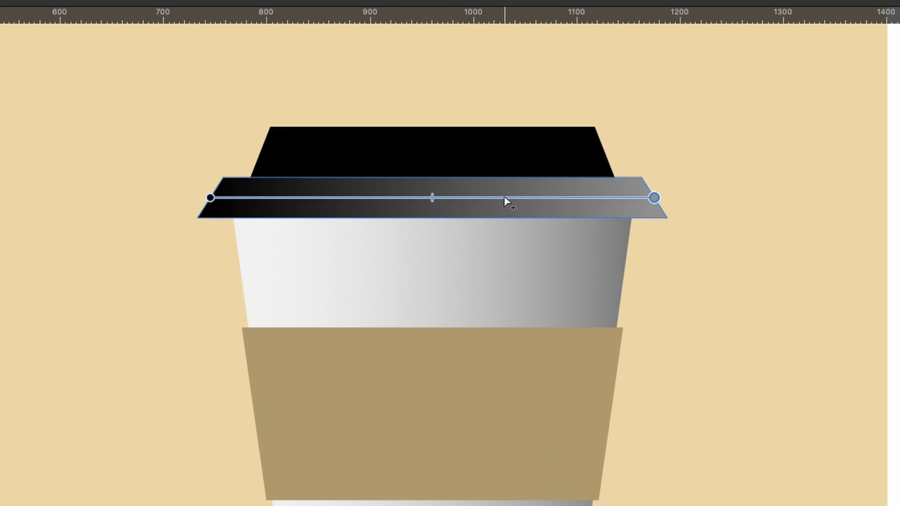
Add a black 000000 stop about 70 % along the lower lid gradient and nudge the midpoint after it rightward.
{"action": "left_click", "coordinate": [525, 198]}
{"action": "left_click", "coordinate": [526, 198]}
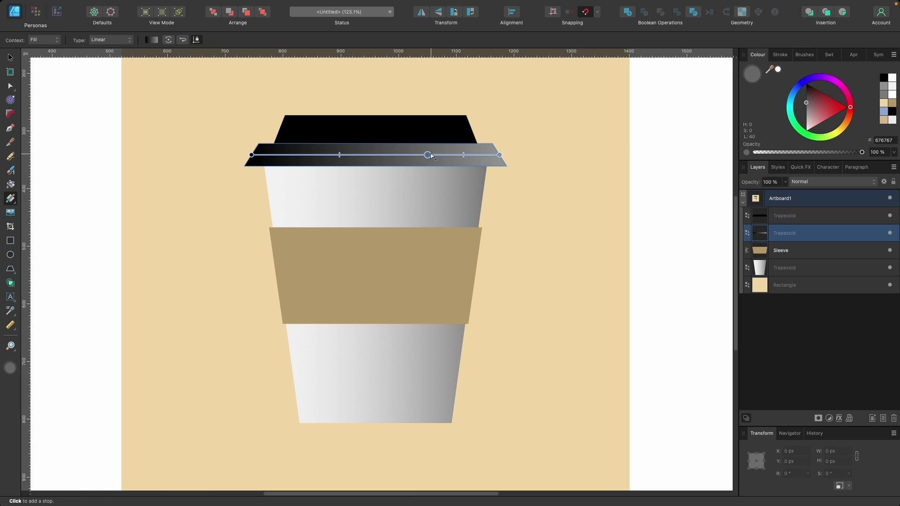
{"action": "left_click_drag", "start_coordinate": [812, 107], "coordinate": [787, 70]}
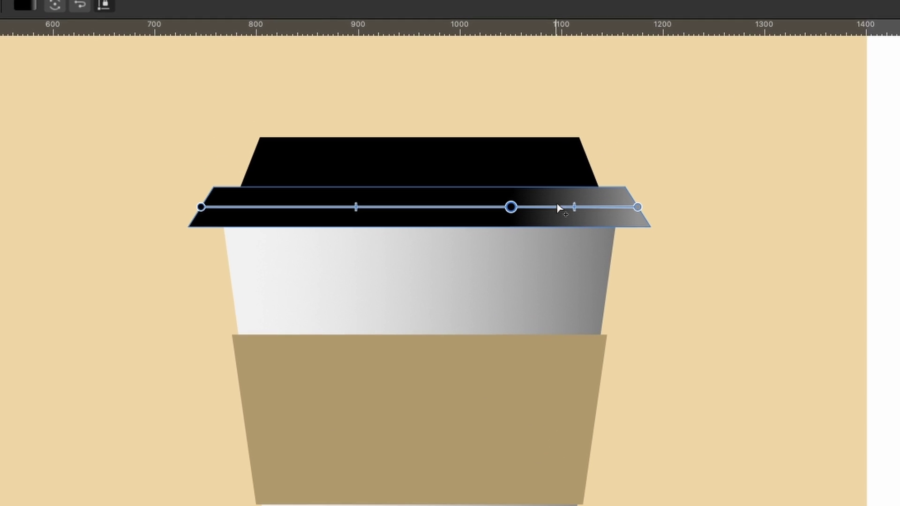
{"action": "mouse_move", "coordinate": [579, 209]}
{"action": "left_mouse_down"}
{"action": "mouse_move", "coordinate": [564, 209]}
{"action": "mouse_move", "coordinate": [586, 210]}
{"action": "left_mouse_up"}
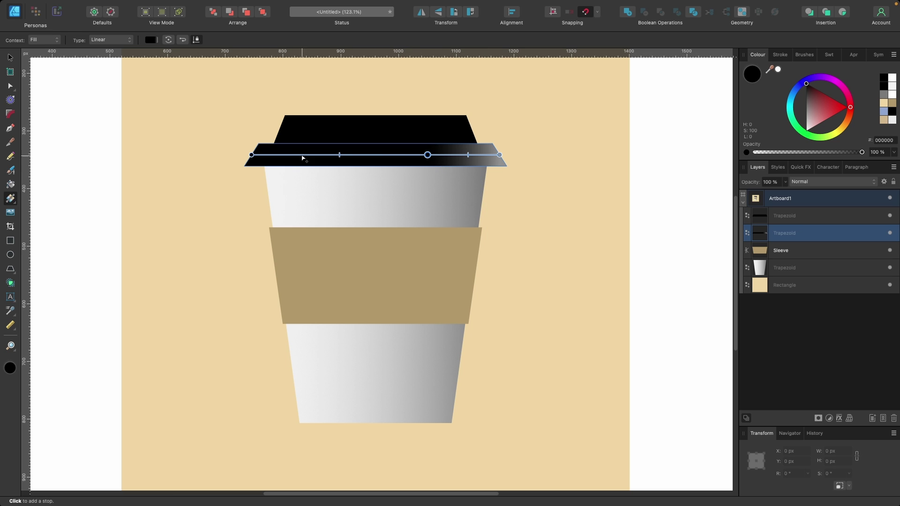
Add a black stop about 17 % along the lower lid gradient and set the left end stop to grey 868686.
{"action": "left_click", "coordinate": [279, 154]}
{"action": "left_click", "coordinate": [252, 155]}
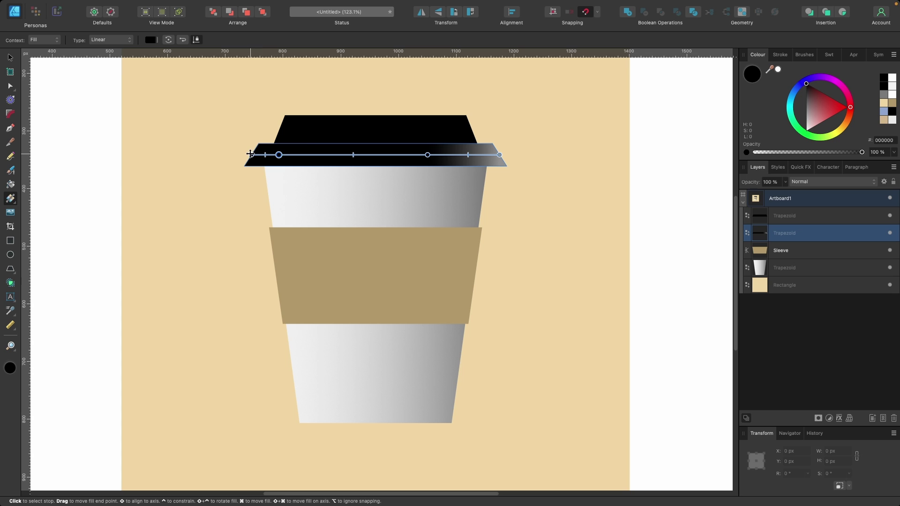
{"action": "left_click_drag", "start_coordinate": [807, 100], "coordinate": [805, 100]}
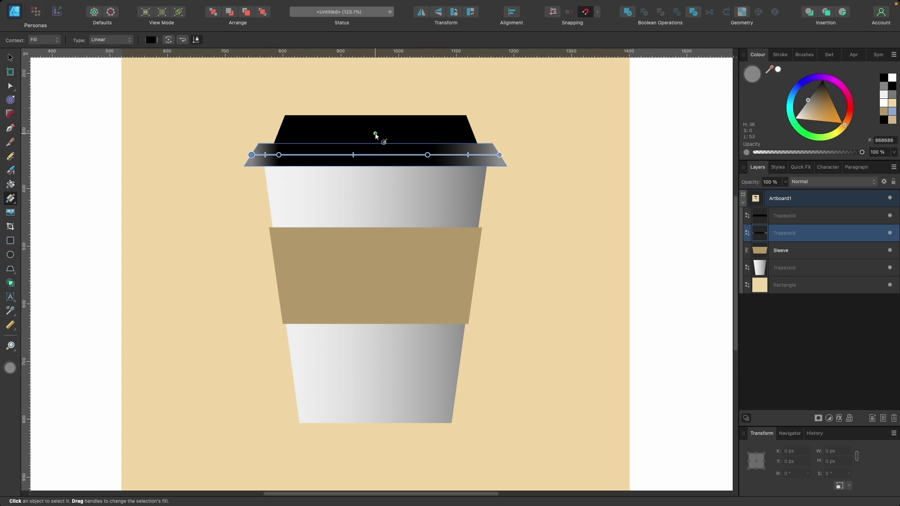
{"action": "left_click_drag", "start_coordinate": [282, 155], "coordinate": [291, 155]}
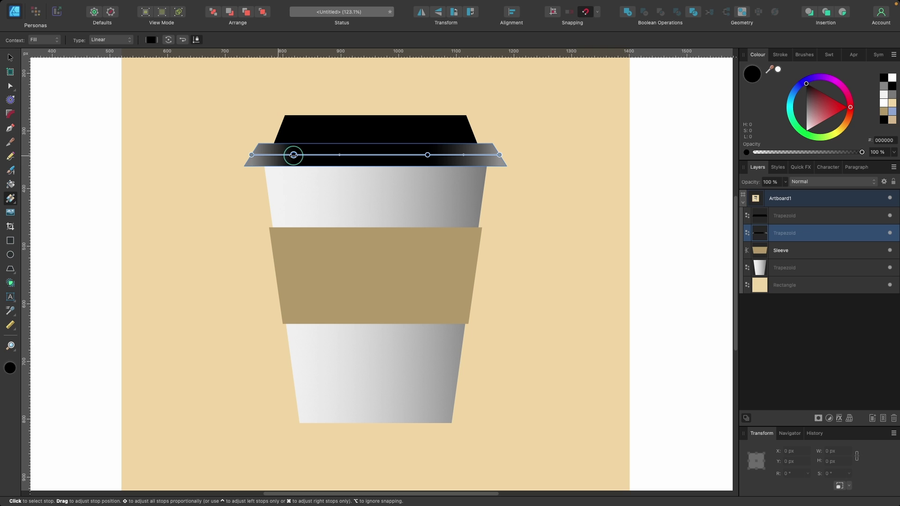
{"action": "left_click", "coordinate": [341, 145]}
{"action": "left_click", "coordinate": [437, 155]}
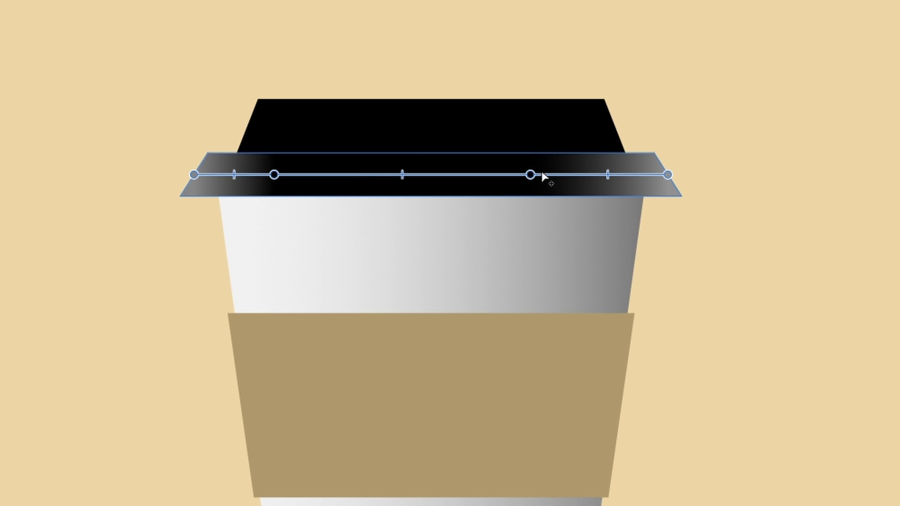
{"action": "left_click", "coordinate": [499, 134]}
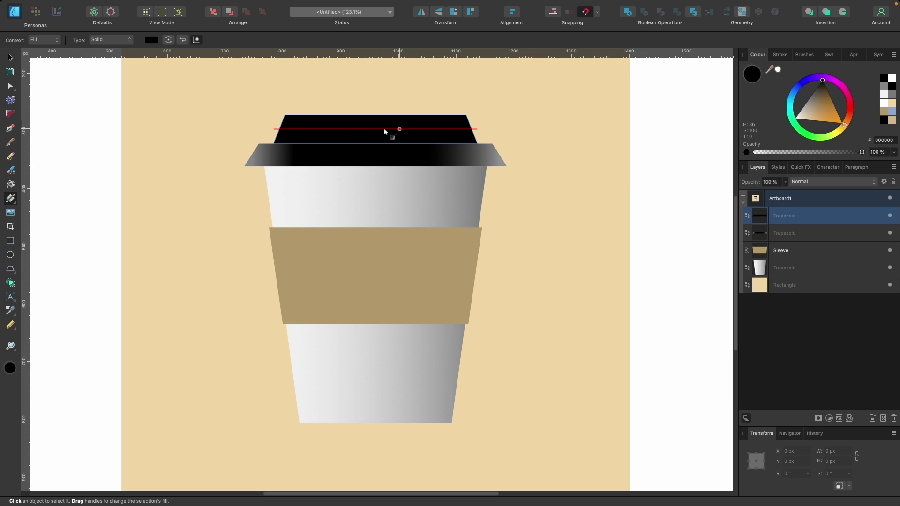
{"action": "left_click_drag", "start_coordinate": [283, 129], "coordinate": [461, 129]}
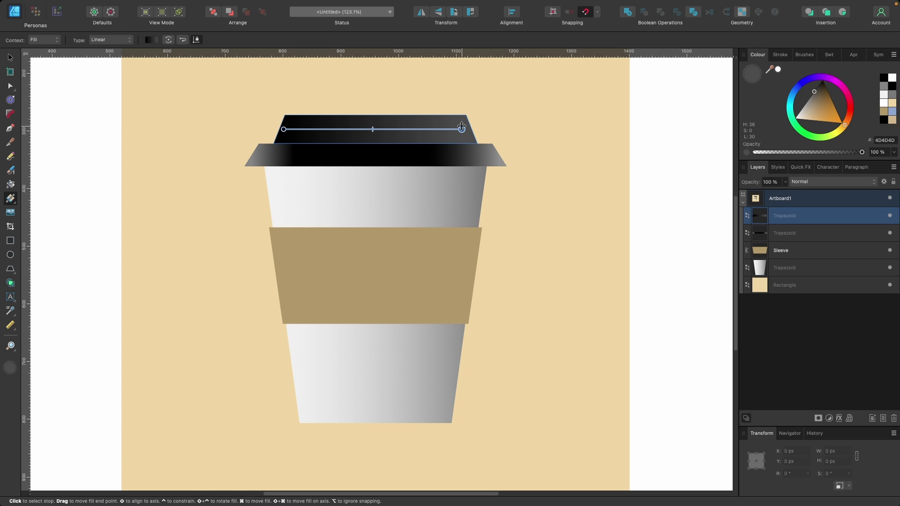
{"action": "key", "text": "super+z"}
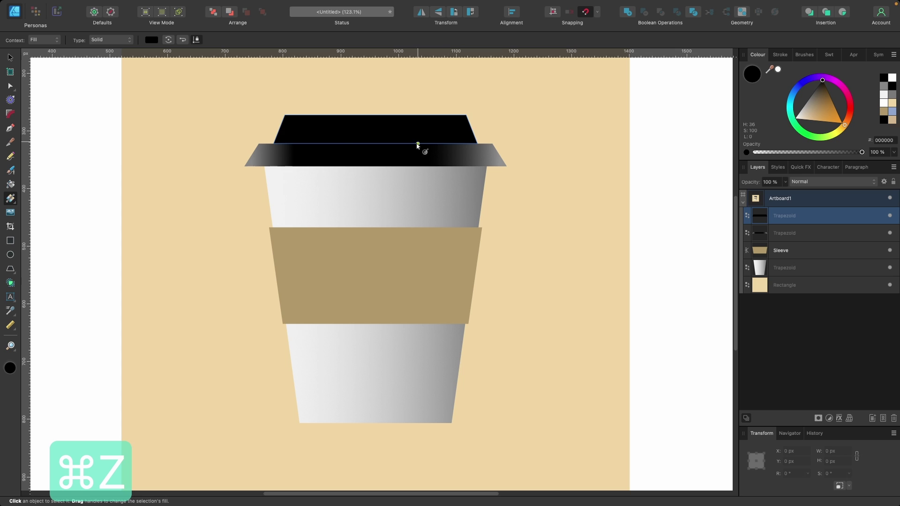
Copy the lower lid piece's gradient onto the upper lid piece with the Style Picker.
{"action": "key", "text": "v"}
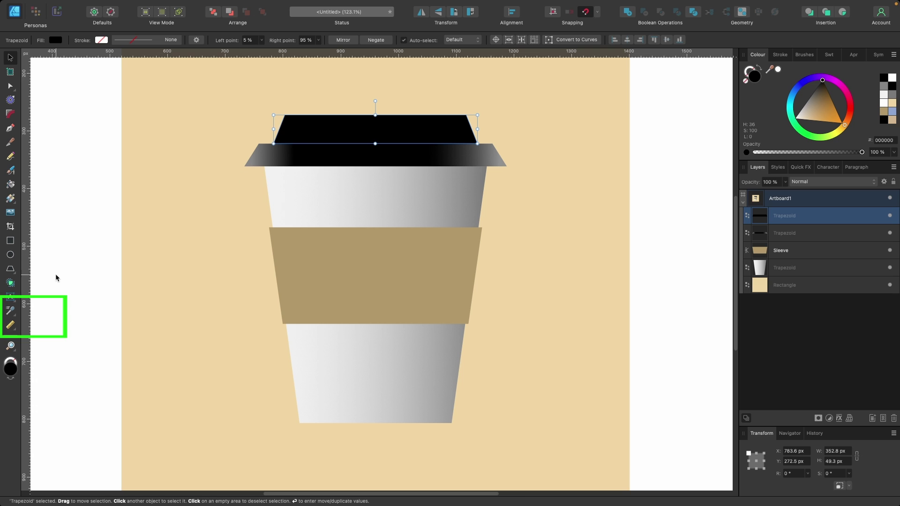
{"action": "left_click", "coordinate": [10, 311]}
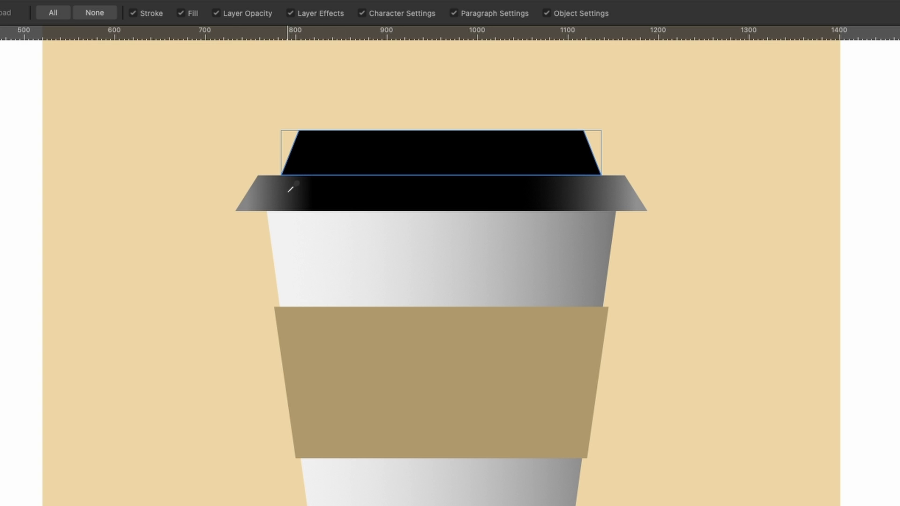
{"action": "left_click", "coordinate": [290, 189]}
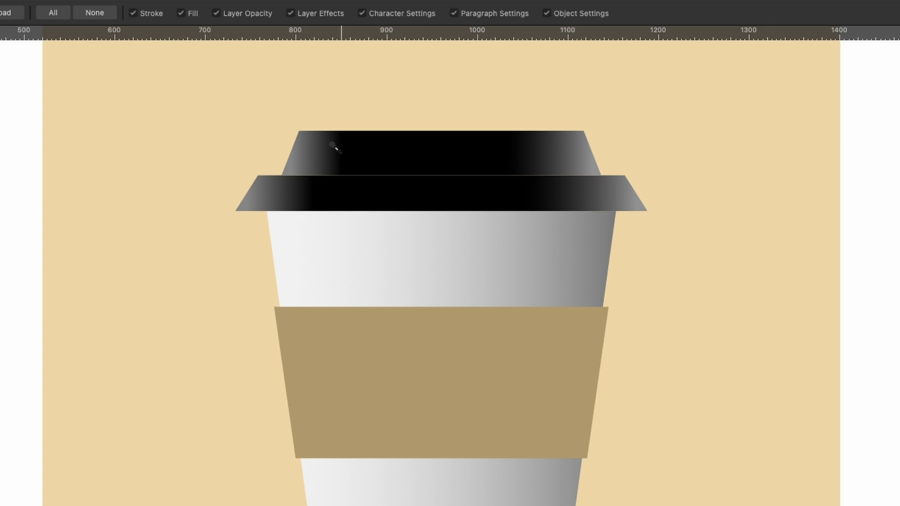
{"action": "key", "text": "v"}
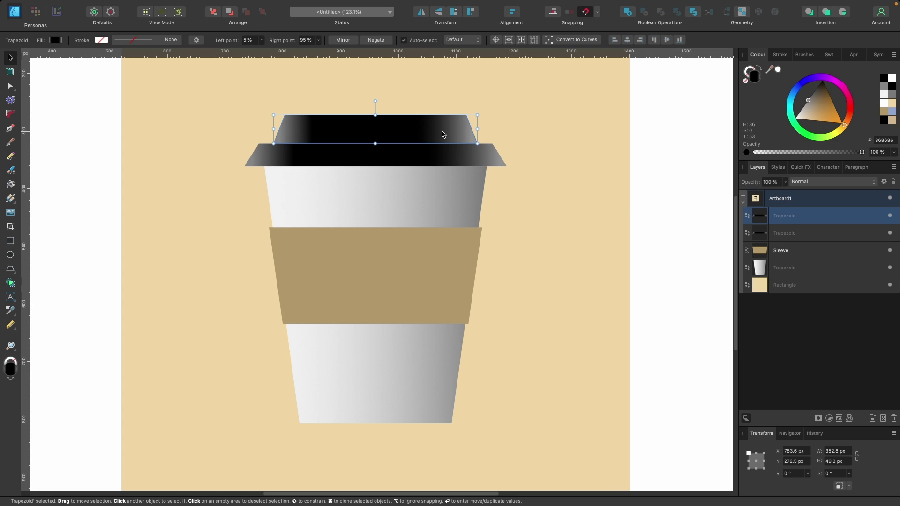
{"action": "left_click", "coordinate": [446, 156]}
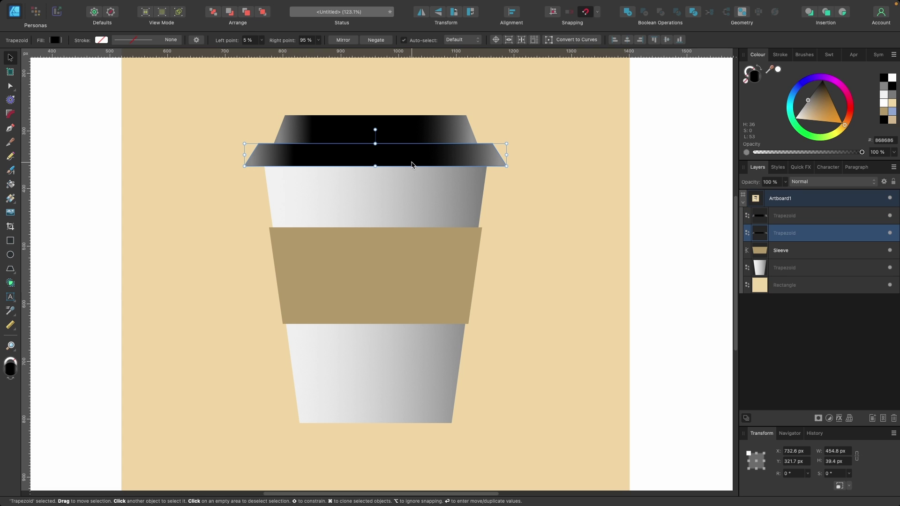
Move the lower lid gradient's right black stop to about 74 %, add a dark grey stop about 61 % along, and nudge the midpoint before it rightward.
{"action": "key", "text": "g"}
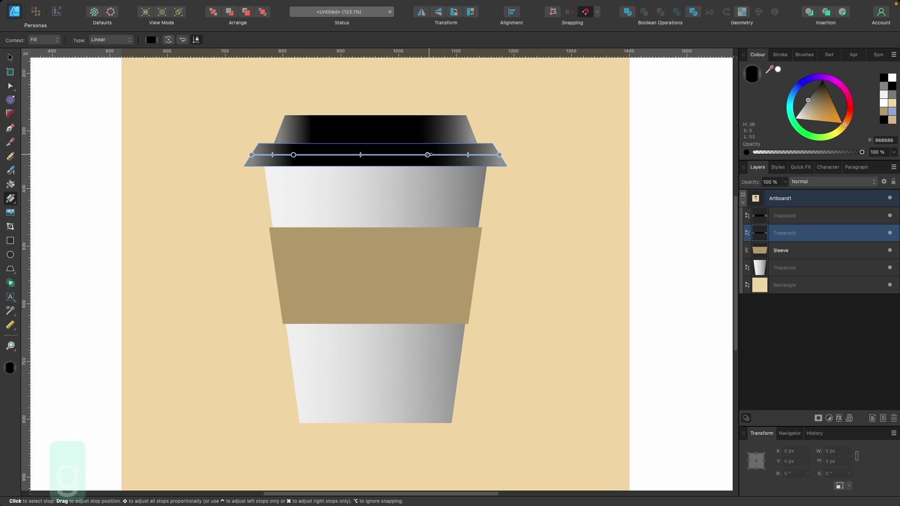
{"action": "left_click_drag", "start_coordinate": [428, 154], "coordinate": [436, 155]}
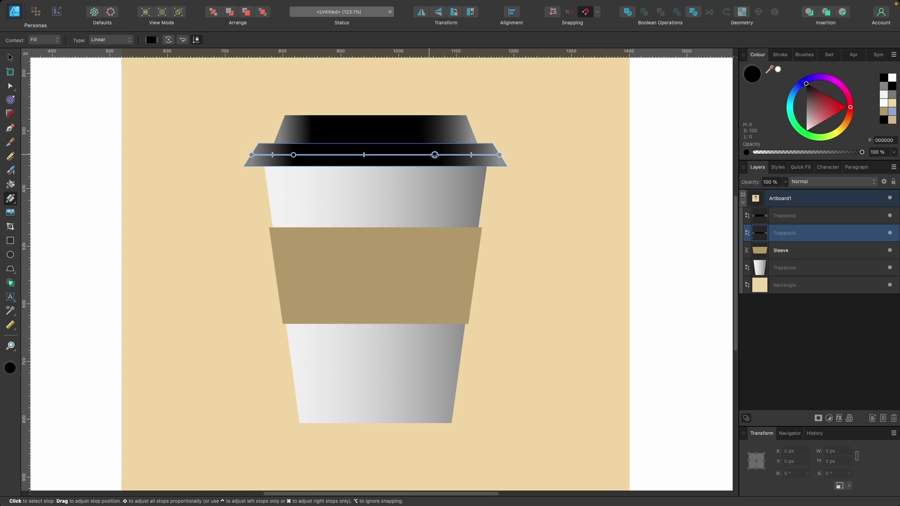
{"action": "left_click", "coordinate": [403, 155]}
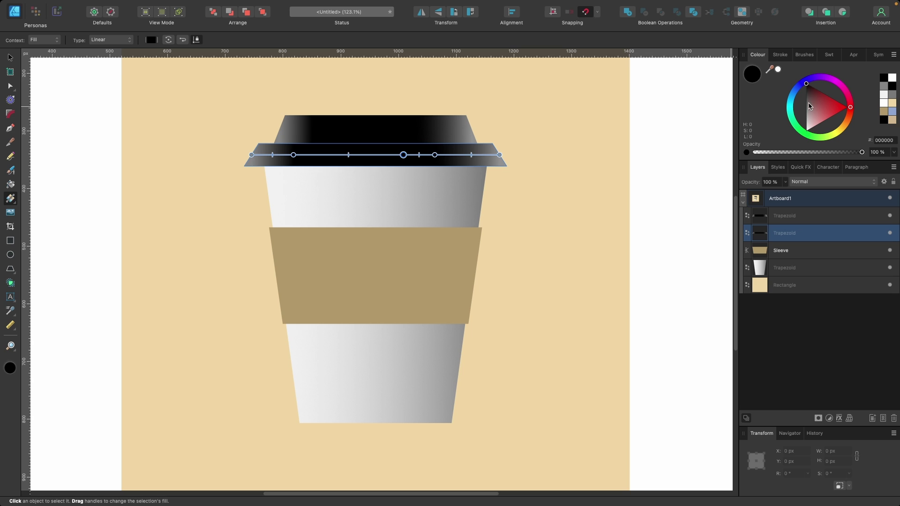
{"action": "left_click_drag", "start_coordinate": [811, 105], "coordinate": [802, 100]}
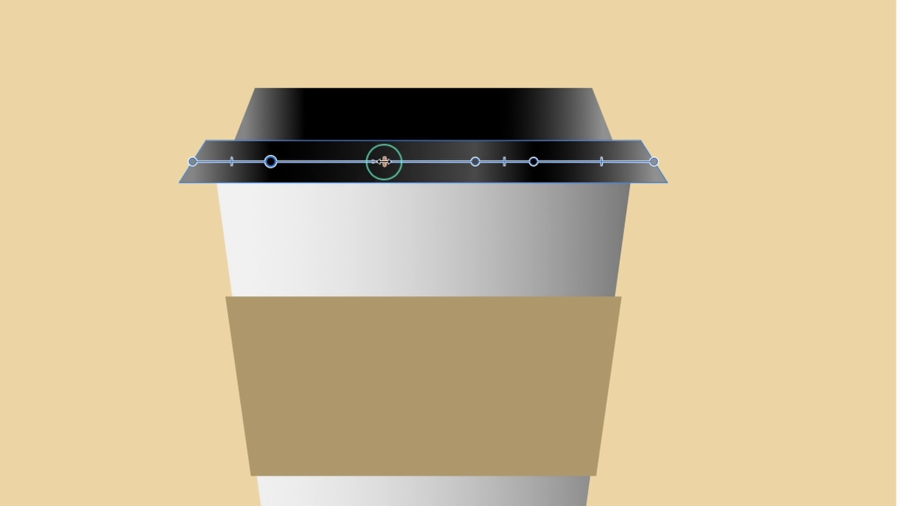
{"action": "mouse_move", "coordinate": [384, 161]}
{"action": "left_mouse_down"}
{"action": "mouse_move", "coordinate": [402, 161]}
{"action": "mouse_move", "coordinate": [392, 161]}
{"action": "left_mouse_up"}
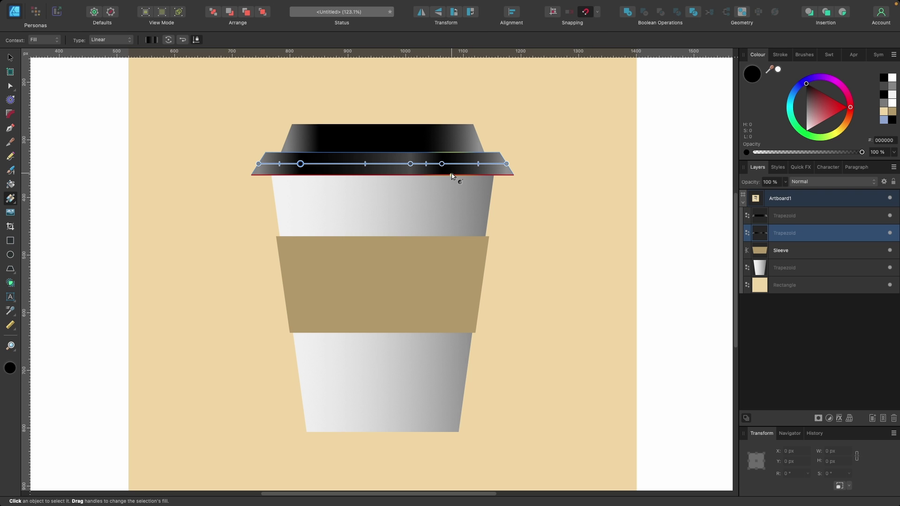
{"action": "key", "text": "v"}
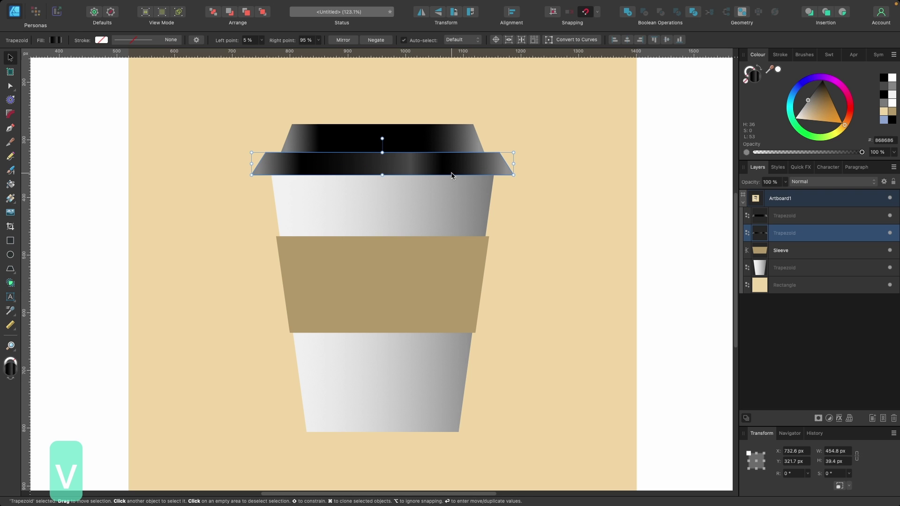
Draw a rectangle about 564 × 64 px across the top of the cup body, layered just above it, and fill it with black 000000.
{"action": "left_click", "coordinate": [437, 194]}
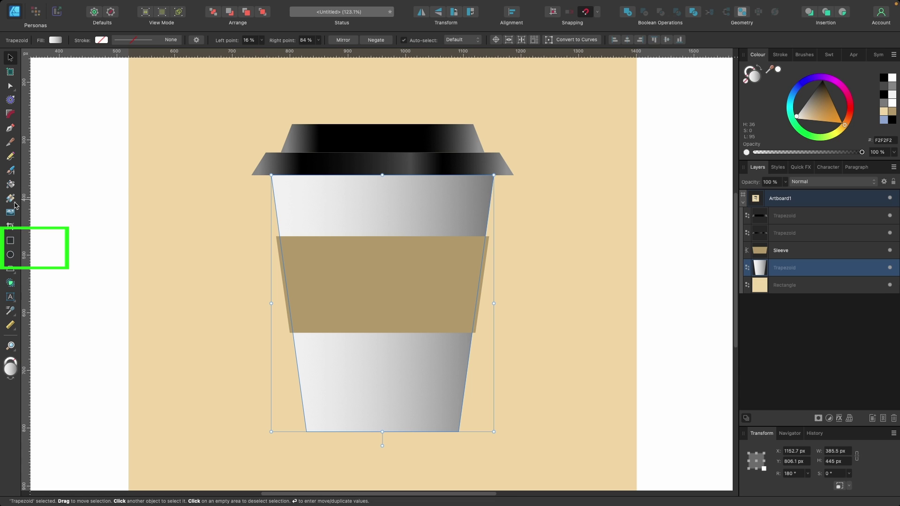
{"action": "left_click", "coordinate": [10, 242]}
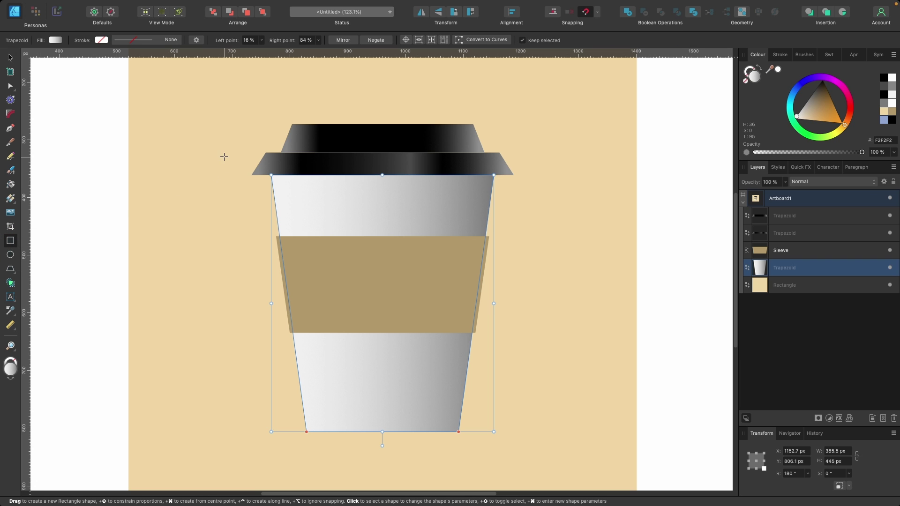
{"action": "left_click_drag", "start_coordinate": [224, 152], "coordinate": [549, 189]}
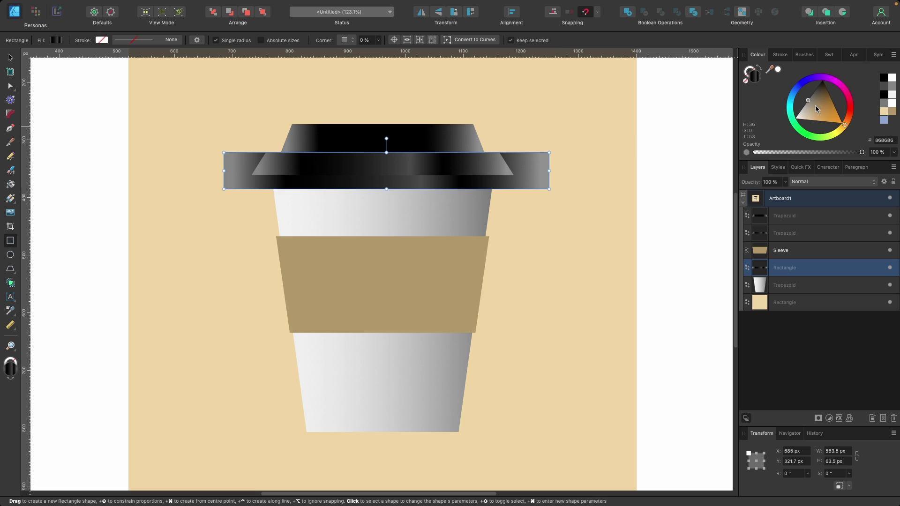
{"action": "left_click_drag", "start_coordinate": [814, 105], "coordinate": [823, 56]}
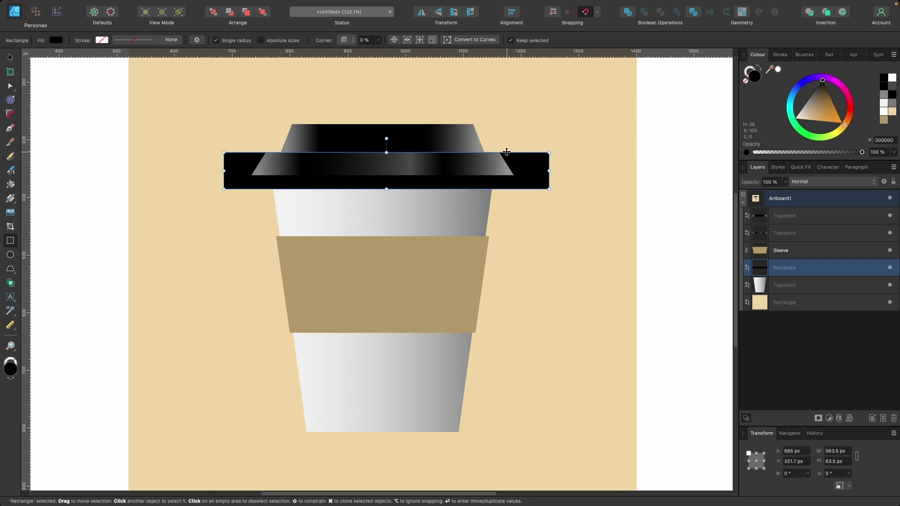
{"action": "key", "text": "v"}
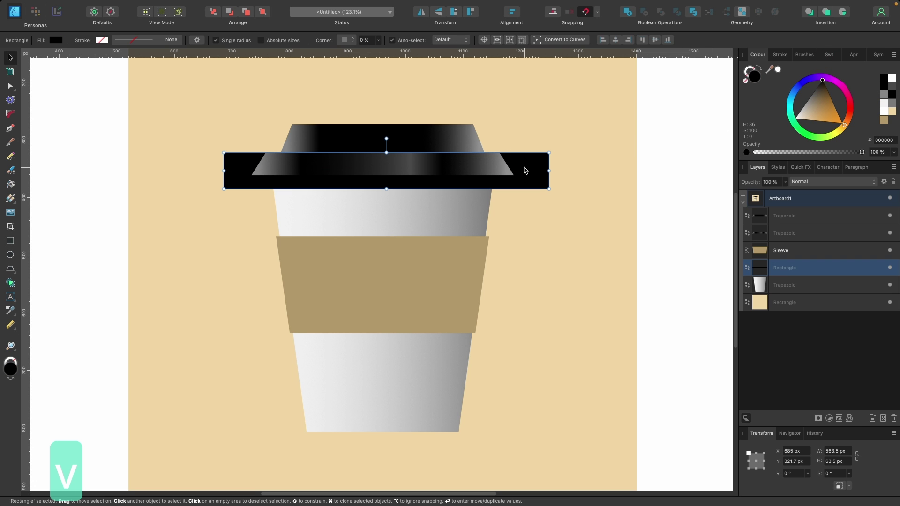
Clip the black rectangle inside the cup body layer and position it so a thin band shows just beneath the lid.
{"action": "left_click_drag", "start_coordinate": [525, 170], "coordinate": [518, 205]}
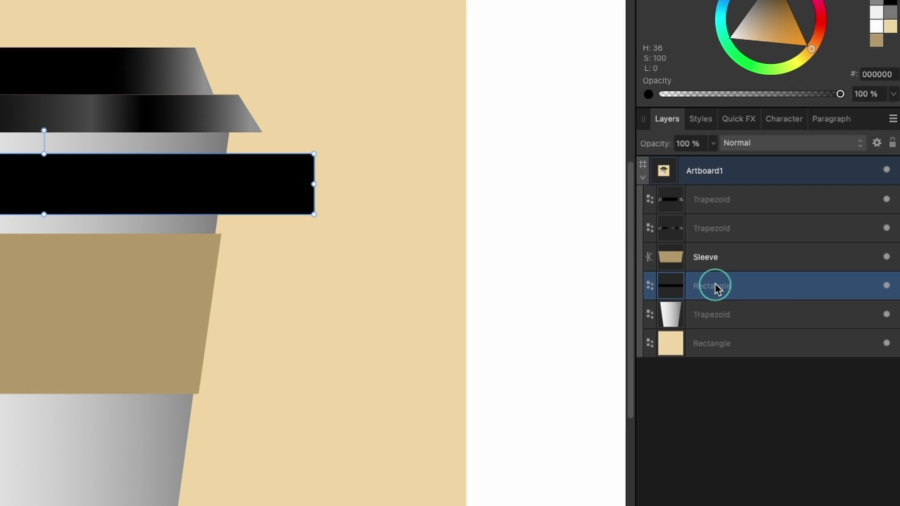
{"action": "left_click_drag", "start_coordinate": [715, 286], "coordinate": [752, 313]}
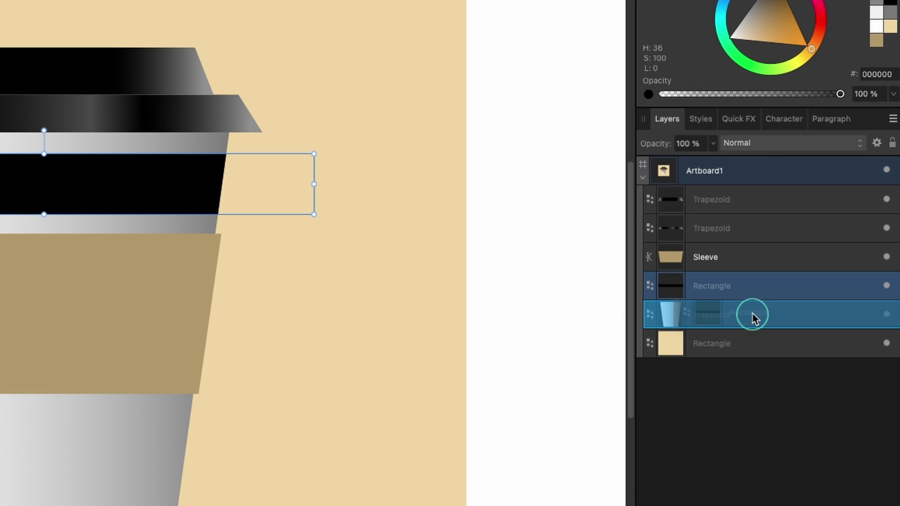
{"action": "left_click_drag", "start_coordinate": [752, 313], "coordinate": [752, 313]}
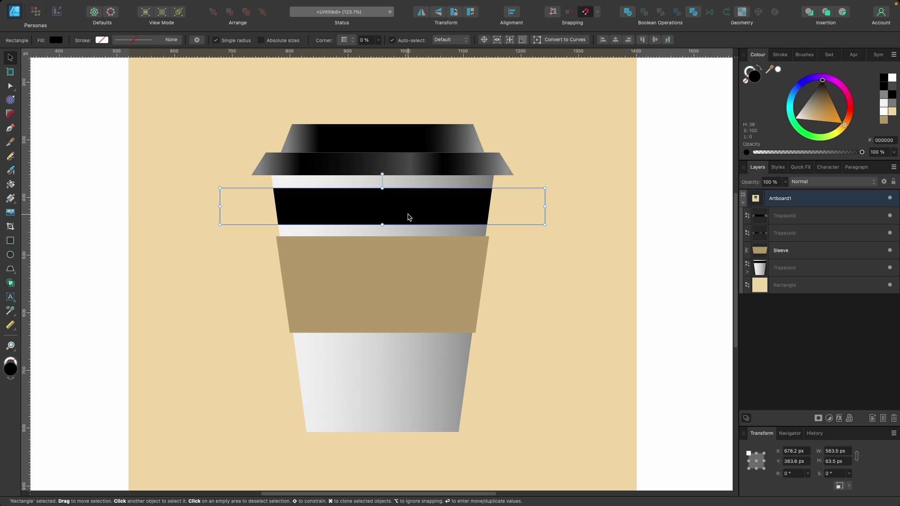
{"action": "left_click_drag", "start_coordinate": [407, 217], "coordinate": [408, 177]}
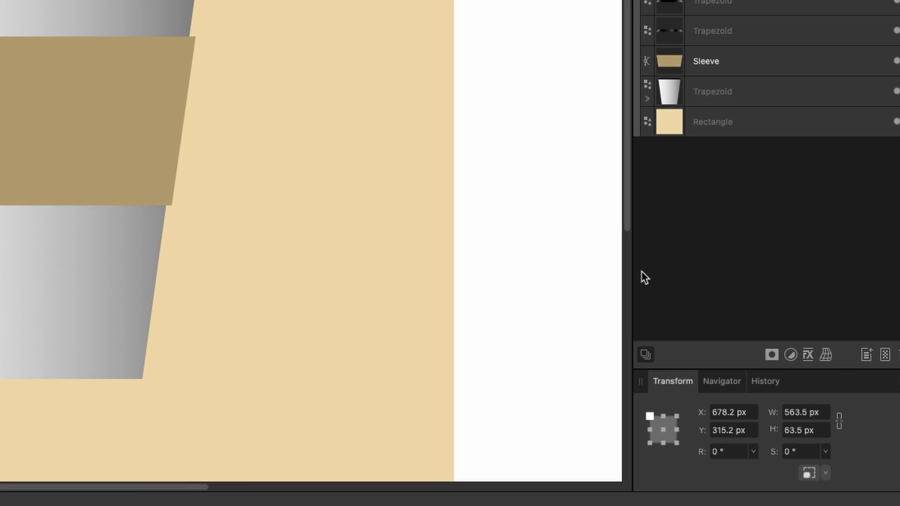
Apply a Gaussian Blur layer effect with a 5.6 px radius to the black rectangle, with Scale with Object enabled.
{"action": "left_click", "coordinate": [806, 358]}
{"action": "left_click_drag", "start_coordinate": [513, 199], "coordinate": [443, 216]}
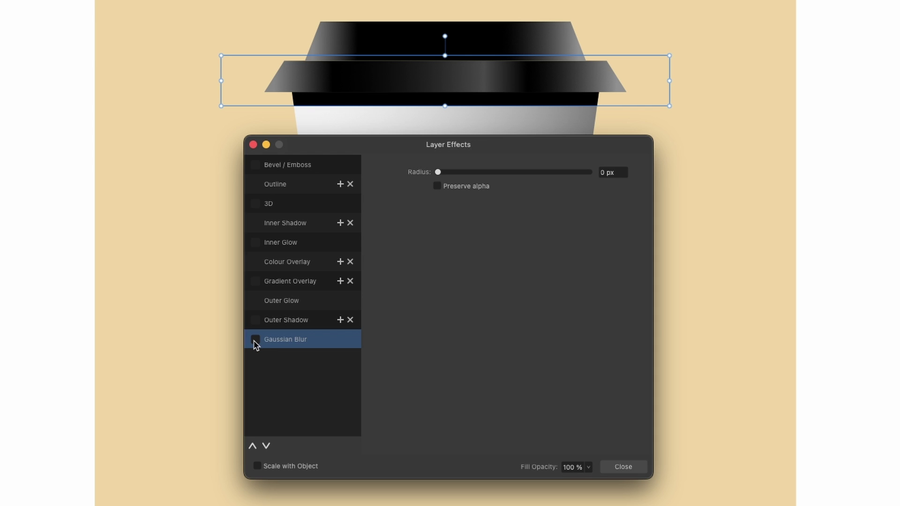
{"action": "left_click", "coordinate": [254, 342]}
{"action": "left_click_drag", "start_coordinate": [437, 172], "coordinate": [490, 173]}
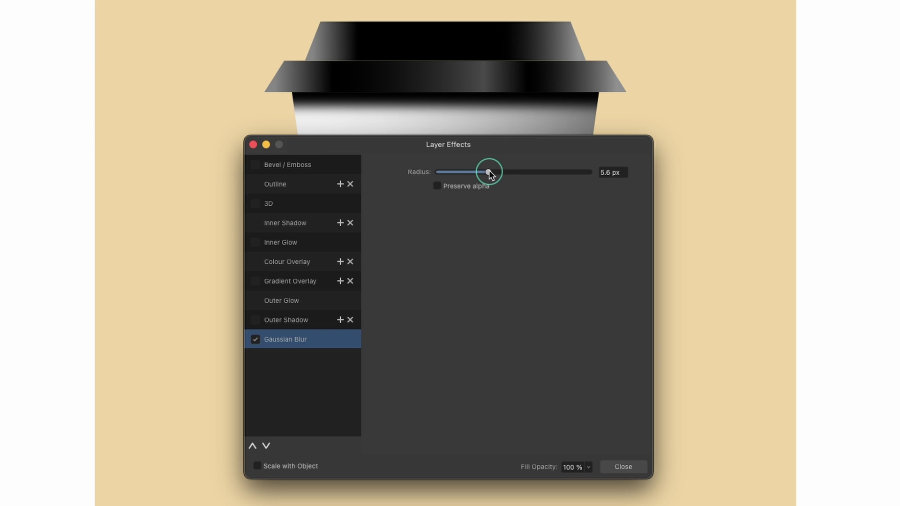
{"action": "left_click_drag", "start_coordinate": [489, 174], "coordinate": [488, 173]}
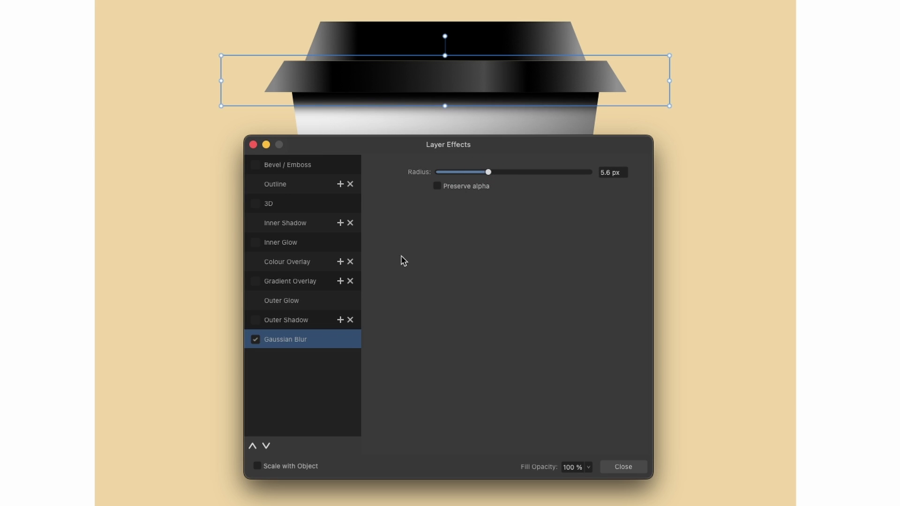
{"action": "left_click", "coordinate": [256, 466]}
{"action": "left_click", "coordinate": [621, 467]}
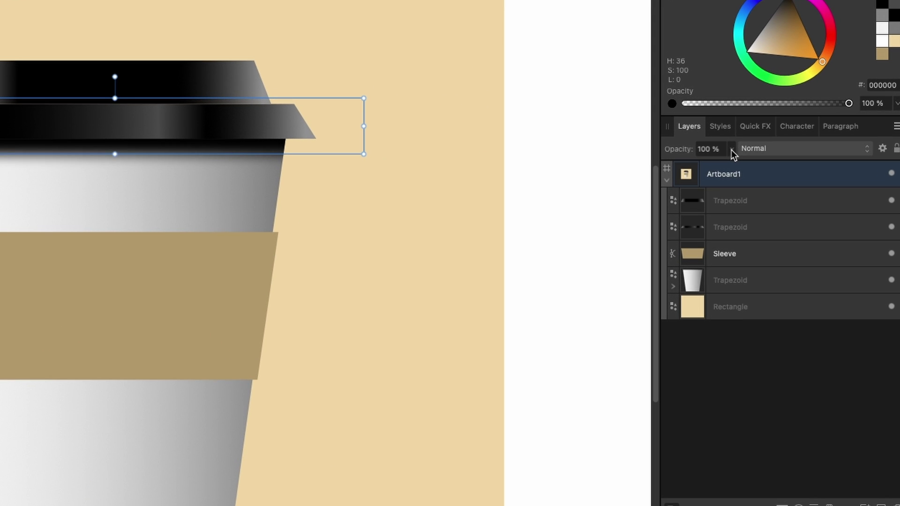
Lower the blurred shadow rectangle's layer opacity to 60 %.
{"action": "left_click", "coordinate": [732, 150]}
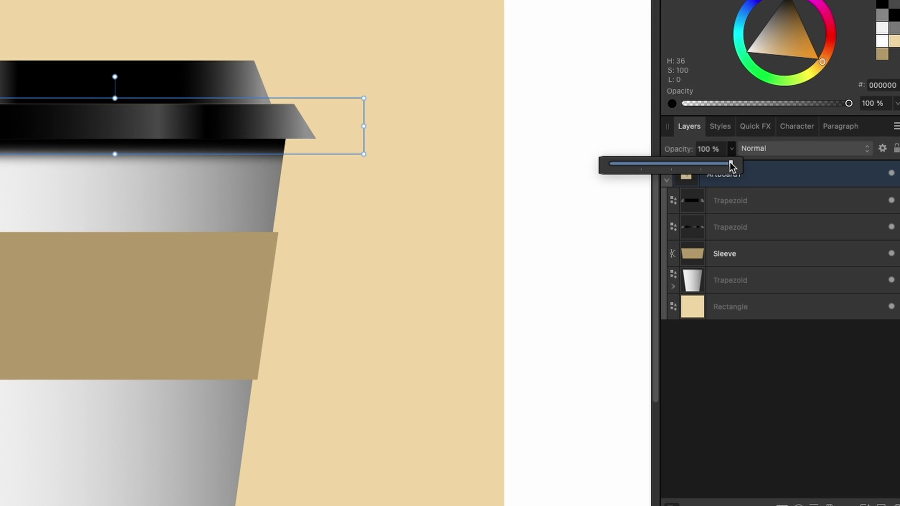
{"action": "left_click_drag", "start_coordinate": [728, 164], "coordinate": [680, 171]}
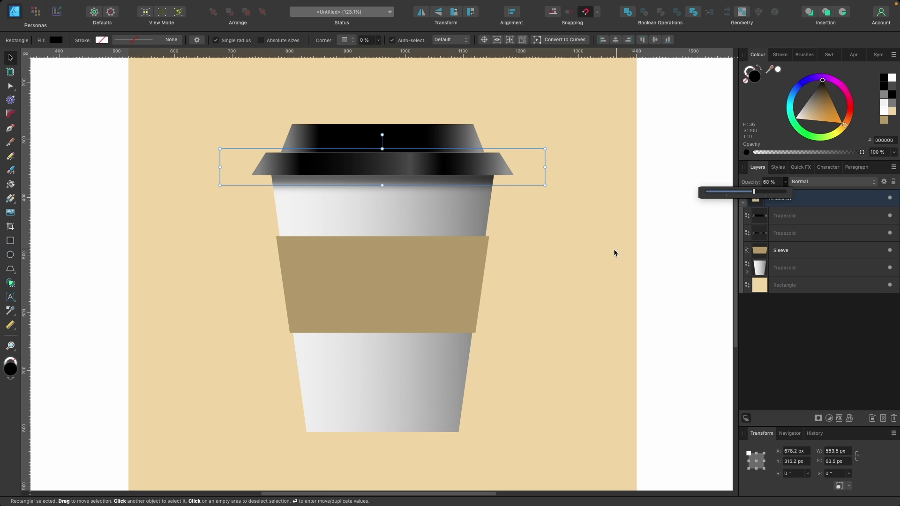
{"action": "left_click", "coordinate": [455, 265]}
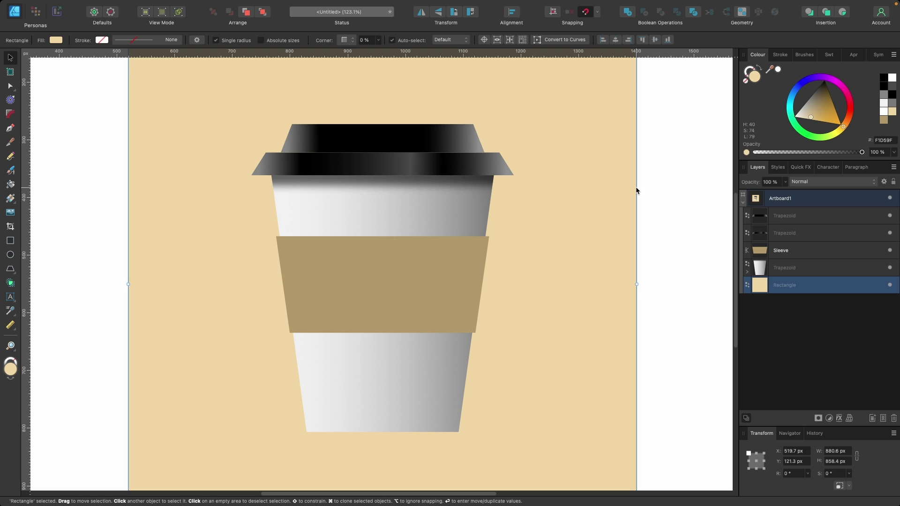
Reselect the blurred shadow rectangle inside the cup body, nudge it slightly upward beneath the lid, and deselect it.
{"action": "left_click", "coordinate": [459, 186]}
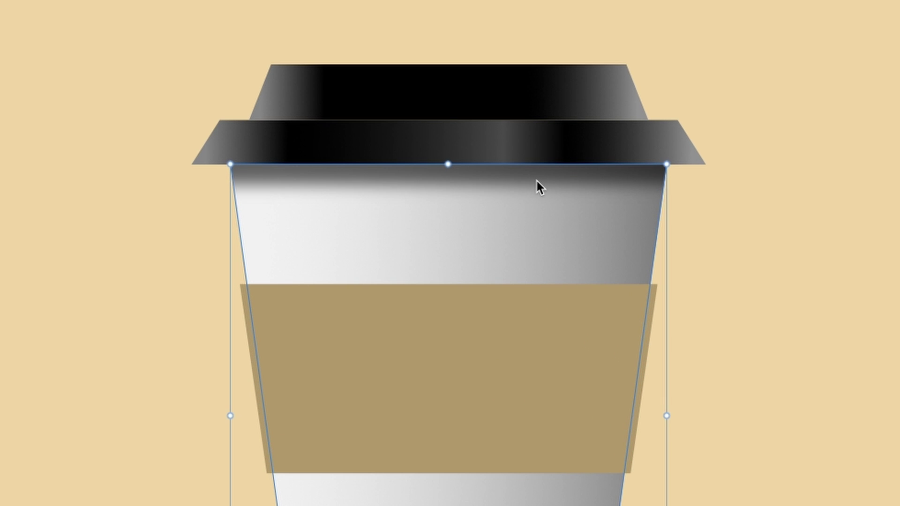
{"action": "left_click", "coordinate": [536, 180]}
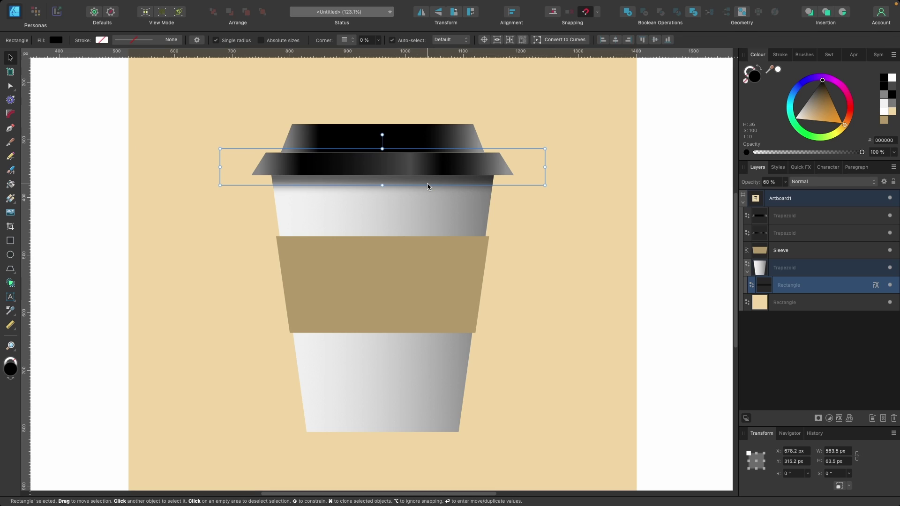
{"action": "left_click", "coordinate": [536, 181]}
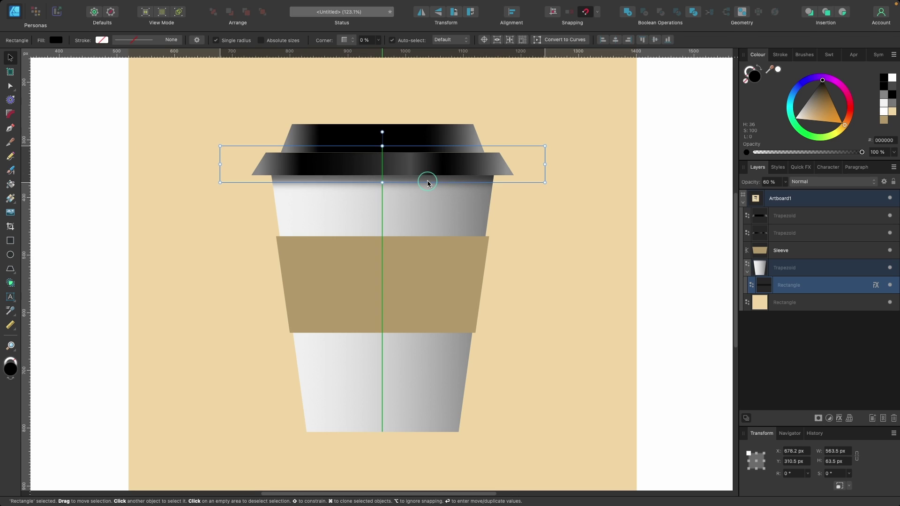
{"action": "left_click", "coordinate": [784, 182]}
{"action": "left_click_drag", "start_coordinate": [784, 192], "coordinate": [781, 195]}
{"action": "left_click", "coordinate": [616, 257]}
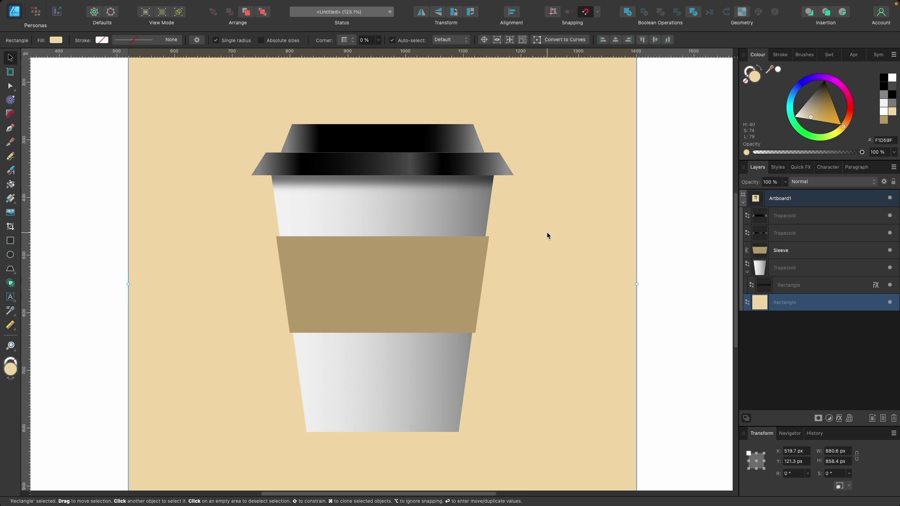
Apply a horizontal linear gradient across the sleeve and set its right end stop to the tan B29865 sampled from the sleeve's left edge.
{"action": "left_click", "coordinate": [446, 291]}
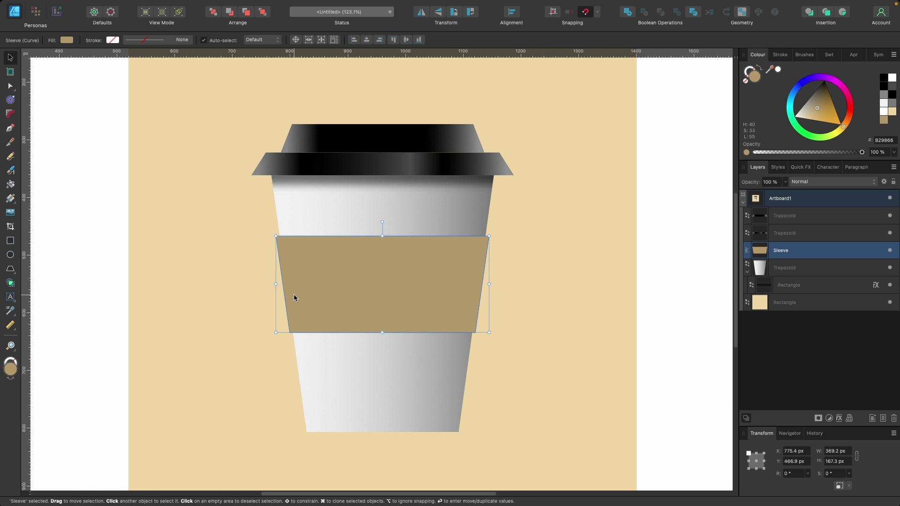
{"action": "key", "text": "g"}
{"action": "left_click_drag", "start_coordinate": [283, 285], "coordinate": [483, 285]}
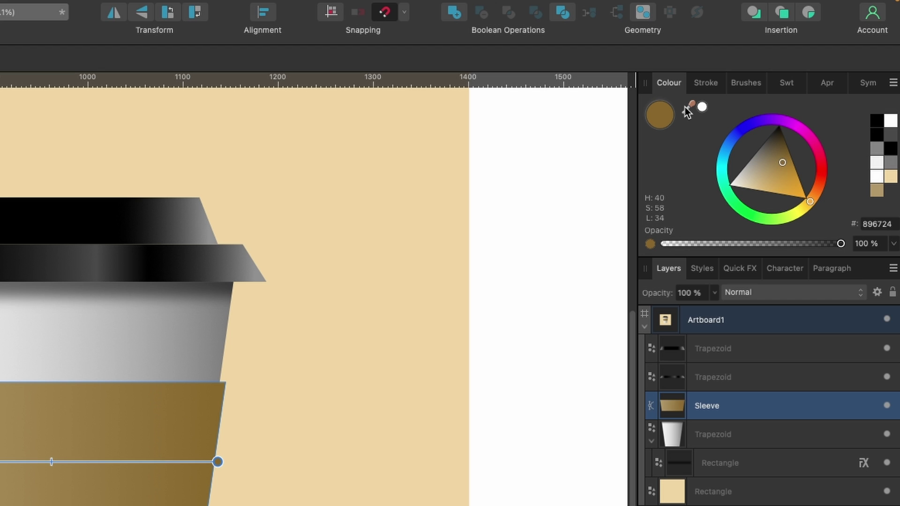
{"action": "left_click_drag", "start_coordinate": [688, 111], "coordinate": [341, 267]}
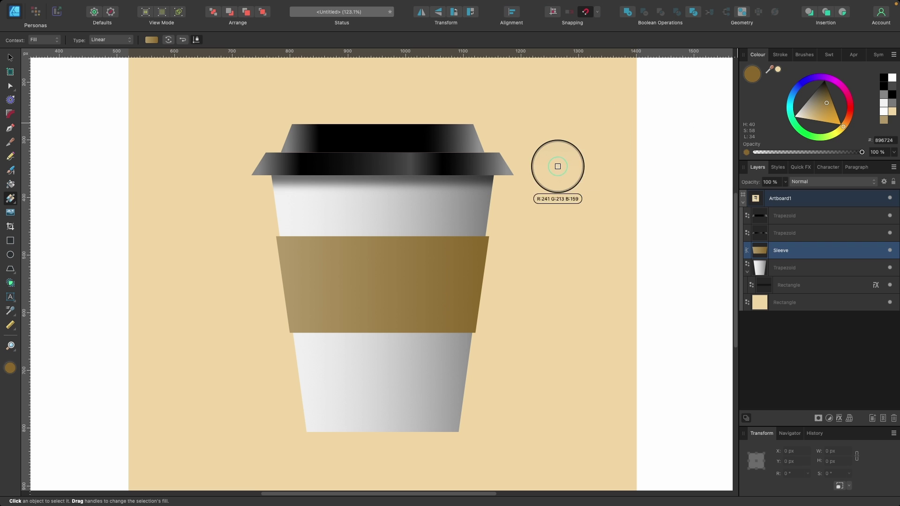
{"action": "left_click_drag", "start_coordinate": [557, 166], "coordinate": [285, 278]}
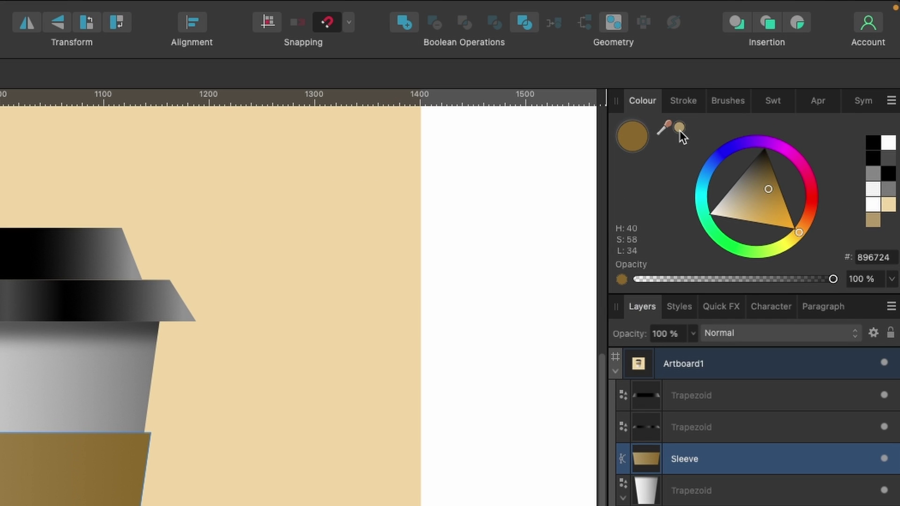
{"action": "left_click", "coordinate": [679, 130]}
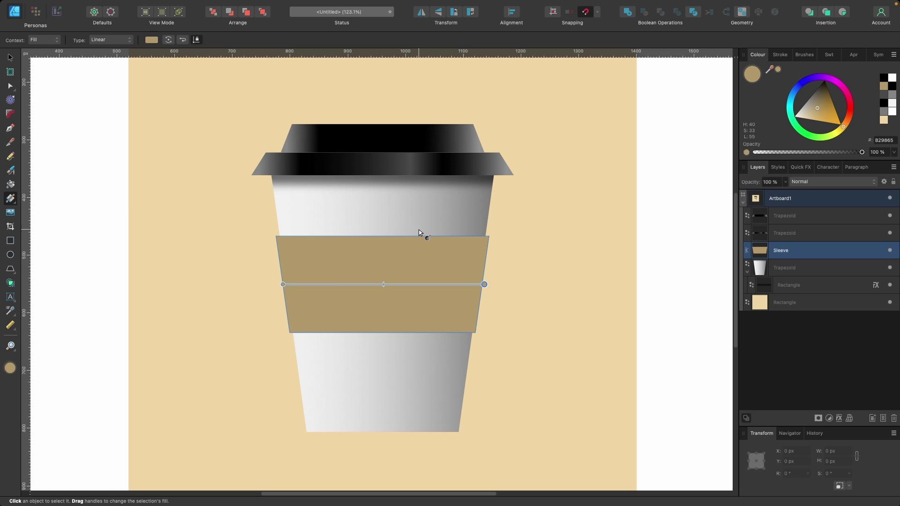
Add a light beige DBC5AD stop to the sleeve gradient and place it about 32 % from the left end.
{"action": "left_click", "coordinate": [387, 284]}
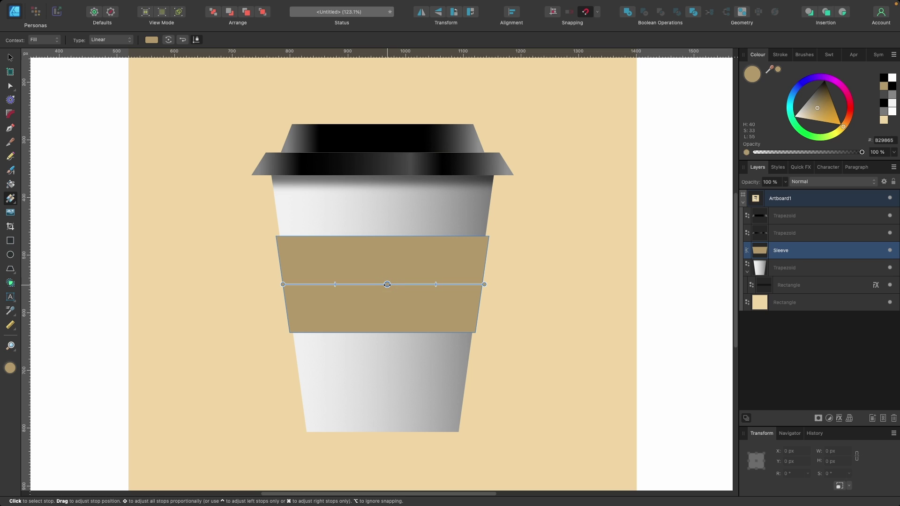
{"action": "left_click_drag", "start_coordinate": [383, 284], "coordinate": [380, 285]}
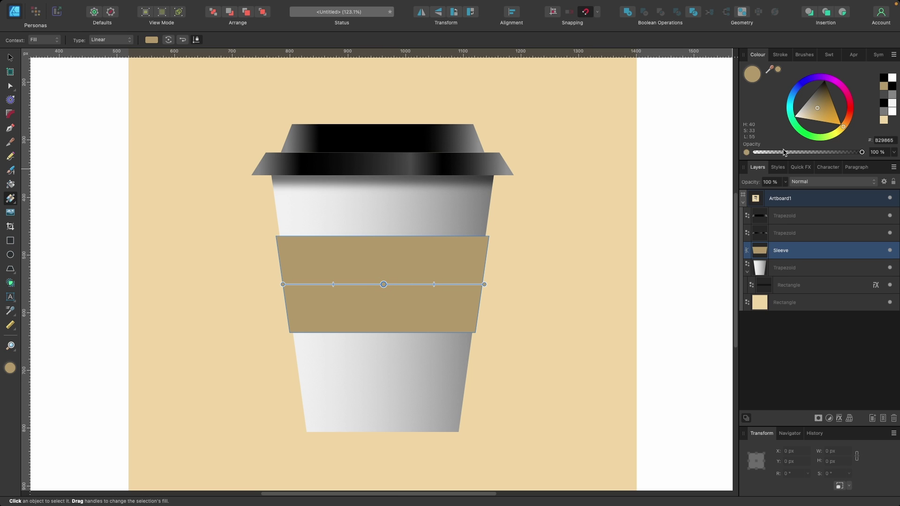
{"action": "left_click_drag", "start_coordinate": [811, 113], "coordinate": [808, 117]}
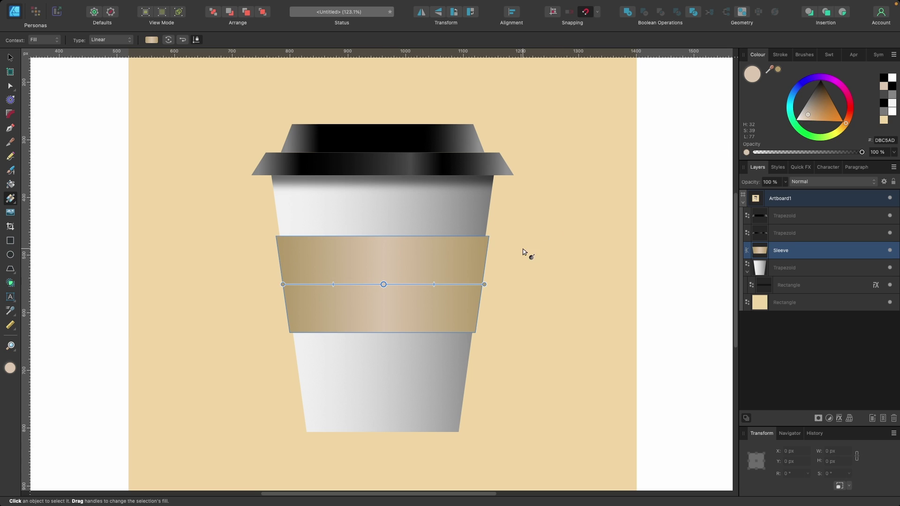
{"action": "left_click_drag", "start_coordinate": [351, 285], "coordinate": [347, 285]}
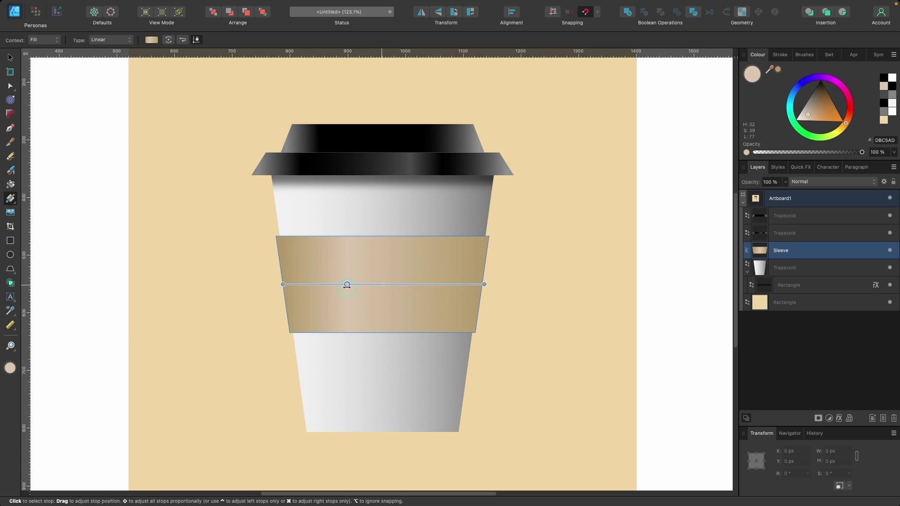
Darken the sleeve gradient's left and right end stops, using 7C6B4C at the right, set the light stop to D6BEA2, and deselect the sleeve.
{"action": "left_click", "coordinate": [484, 284]}
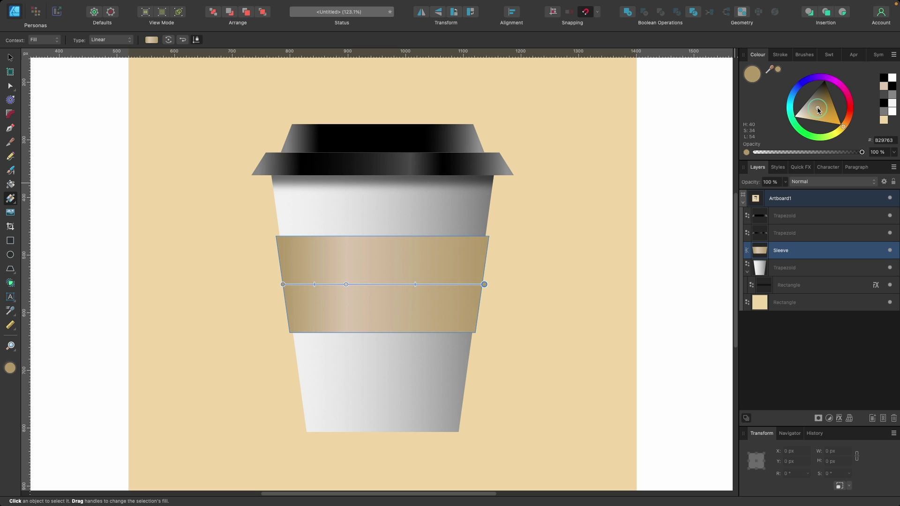
{"action": "left_click_drag", "start_coordinate": [817, 107], "coordinate": [814, 109]}
{"action": "key", "text": "super+z"}
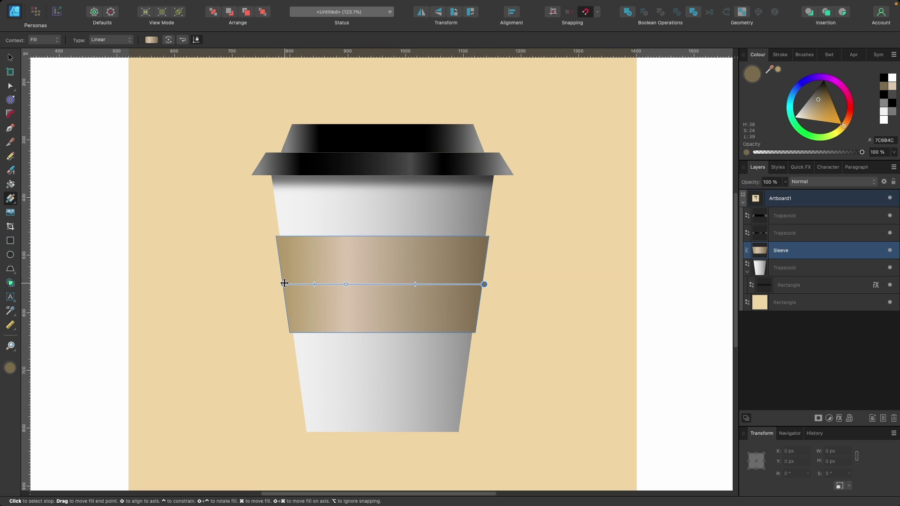
{"action": "left_click_drag", "start_coordinate": [814, 106], "coordinate": [819, 105]}
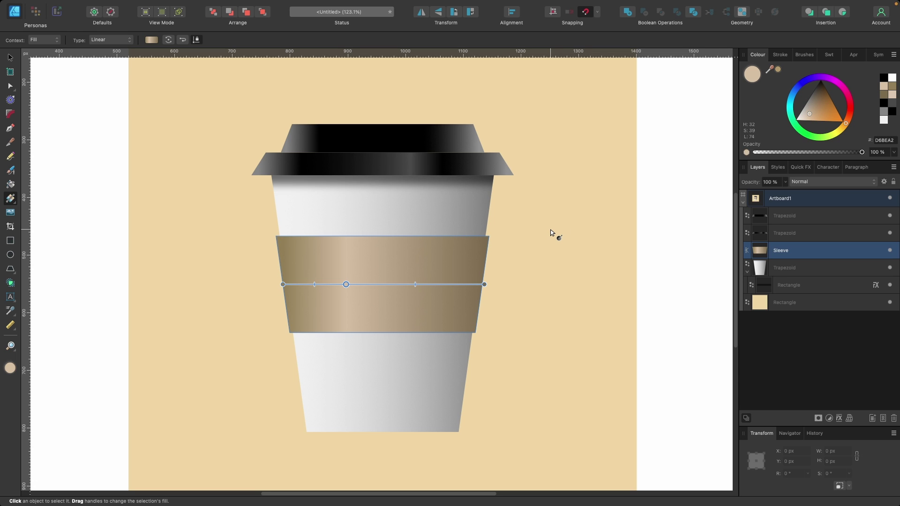
{"action": "key", "text": "v"}
{"action": "left_click", "coordinate": [550, 230]}
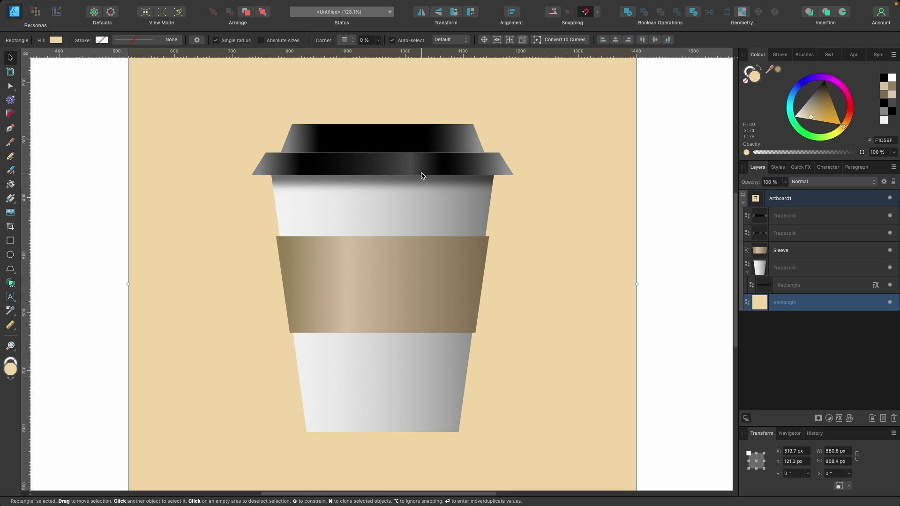
Draw a straight horizontal Pen line about 142 px long just below the top edge of the upper lid piece.
{"action": "left_click", "coordinate": [392, 160]}
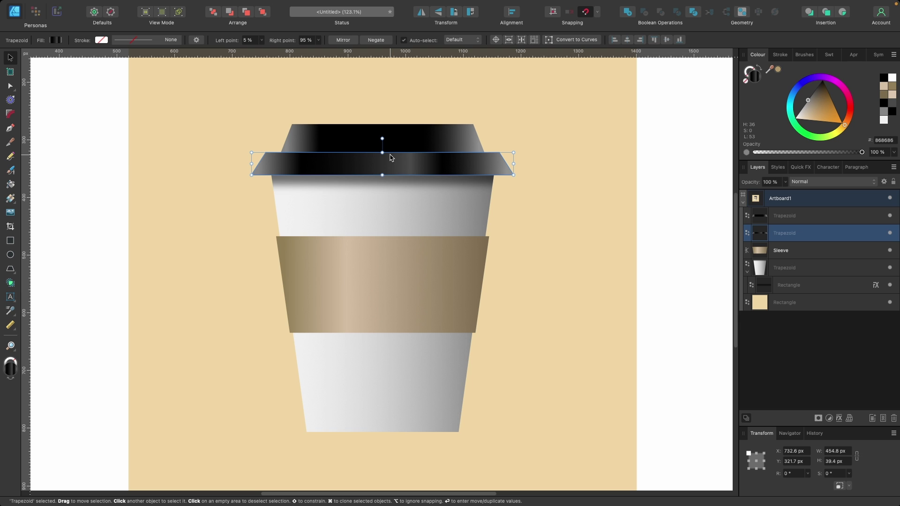
{"action": "left_click", "coordinate": [408, 138]}
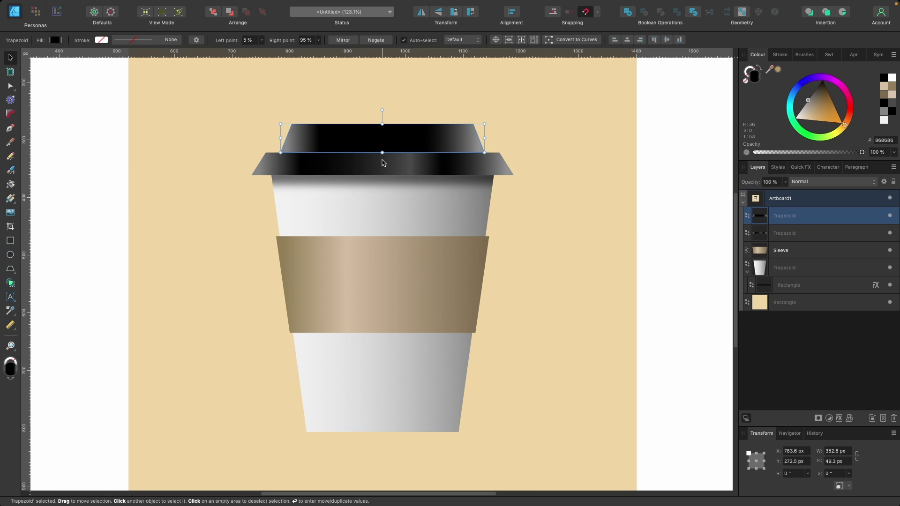
{"action": "scroll", "coordinate": [382, 163], "scroll_direction": "up", "scroll_amount": 10}
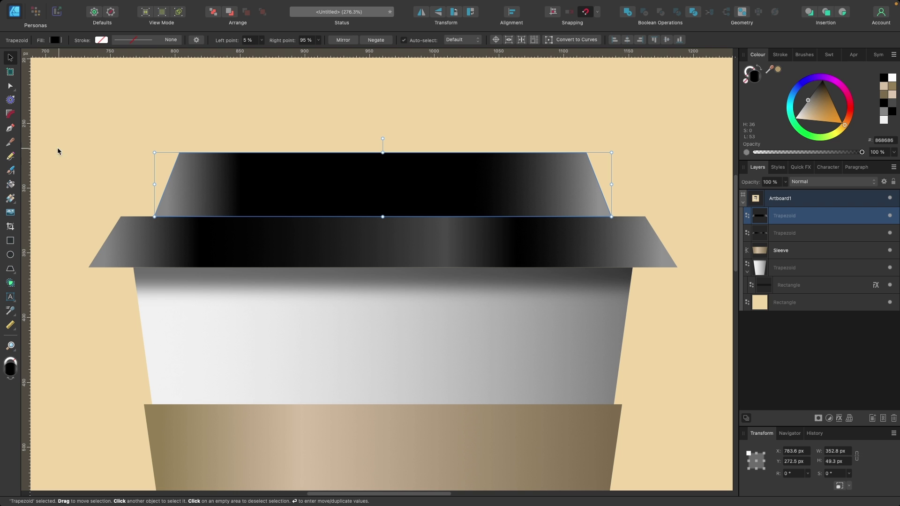
{"action": "left_click", "coordinate": [9, 128]}
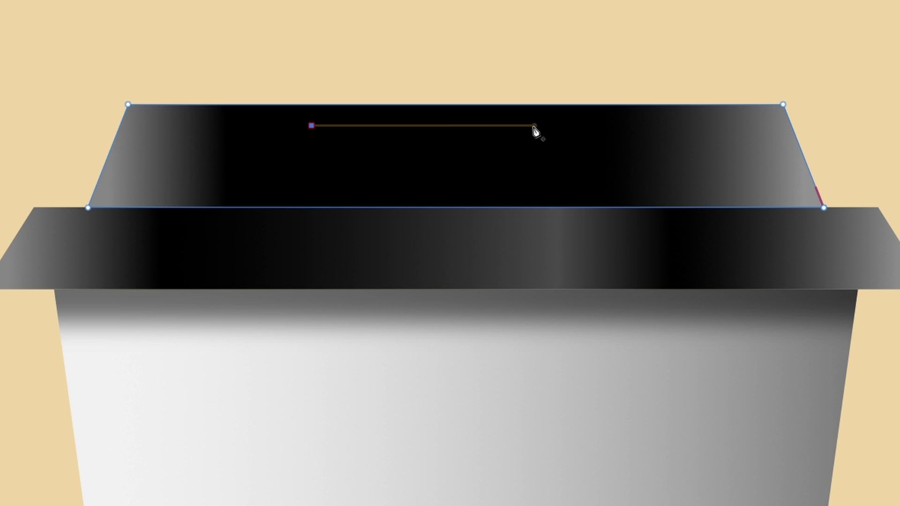
{"action": "left_click", "coordinate": [606, 126]}
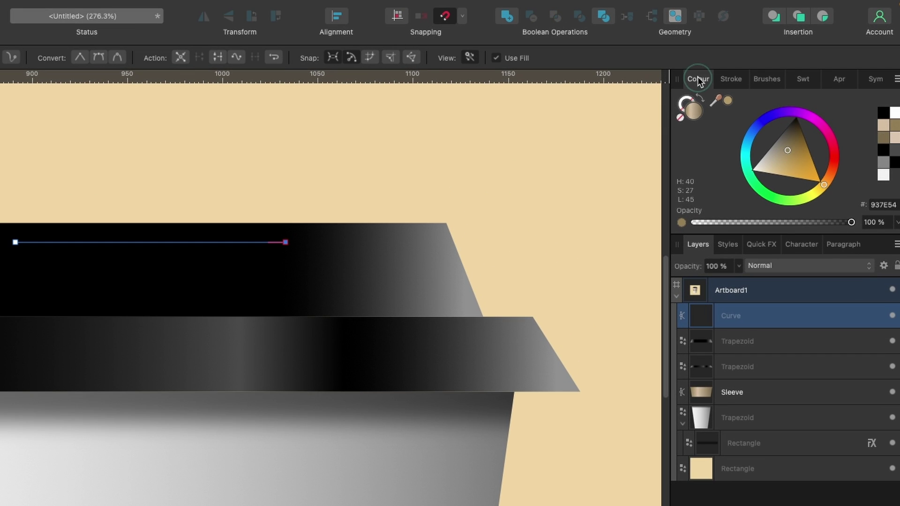
Remove the line's fill and give it a white FFFFFF stroke 3 px wide.
{"action": "left_click", "coordinate": [697, 79]}
{"action": "left_click", "coordinate": [679, 118]}
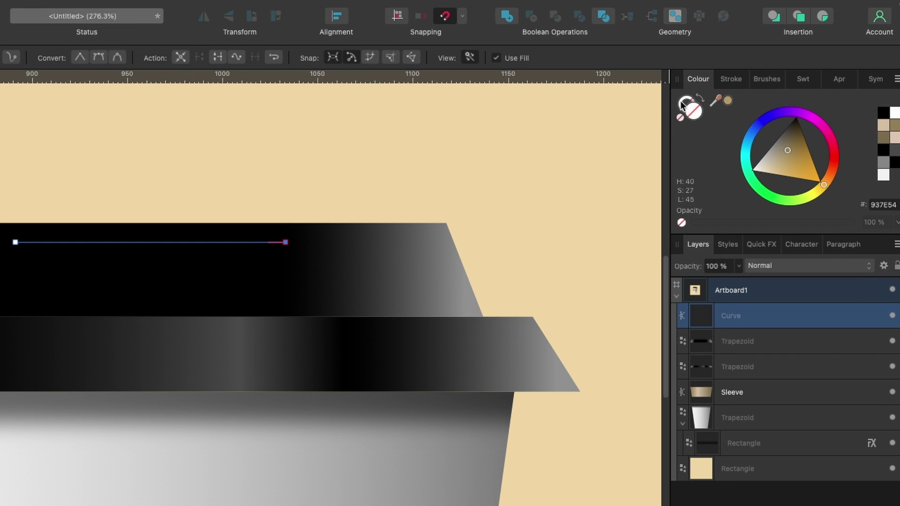
{"action": "left_click", "coordinate": [682, 104]}
{"action": "left_click_drag", "start_coordinate": [768, 160], "coordinate": [715, 189]}
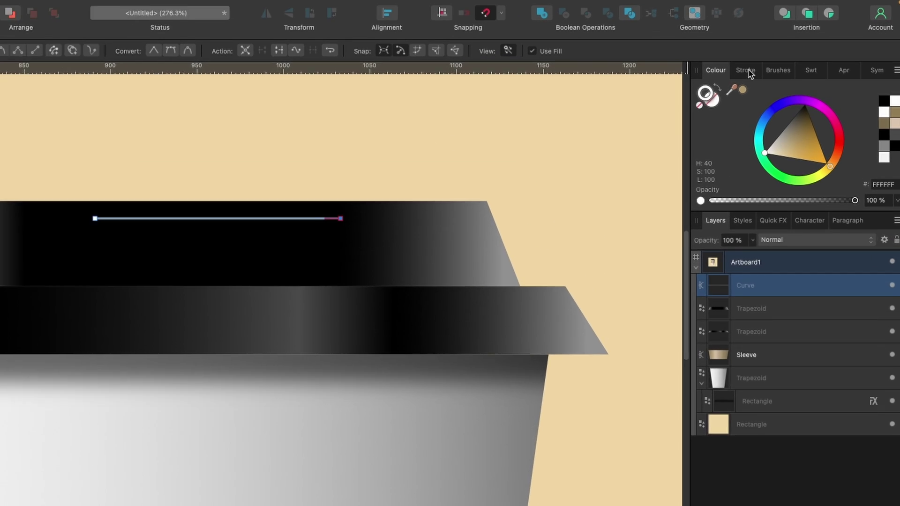
{"action": "left_click", "coordinate": [780, 55]}
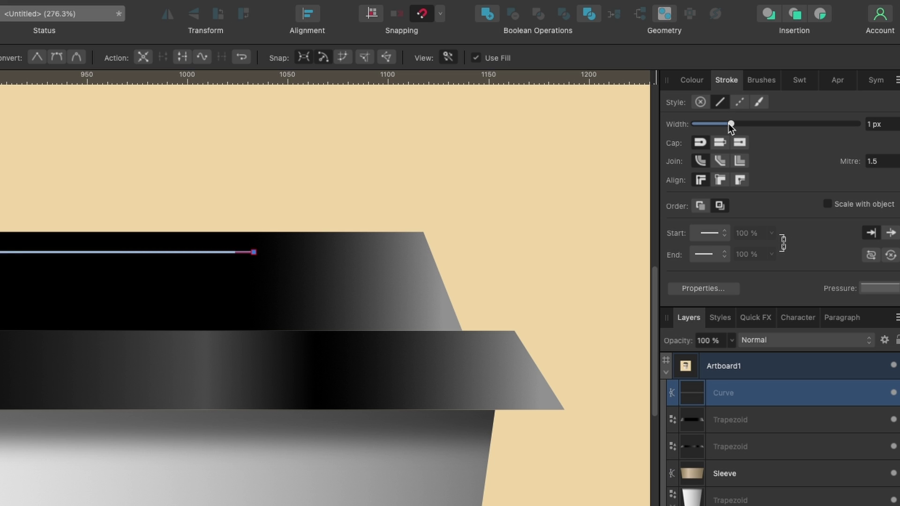
{"action": "left_click_drag", "start_coordinate": [728, 122], "coordinate": [737, 124]}
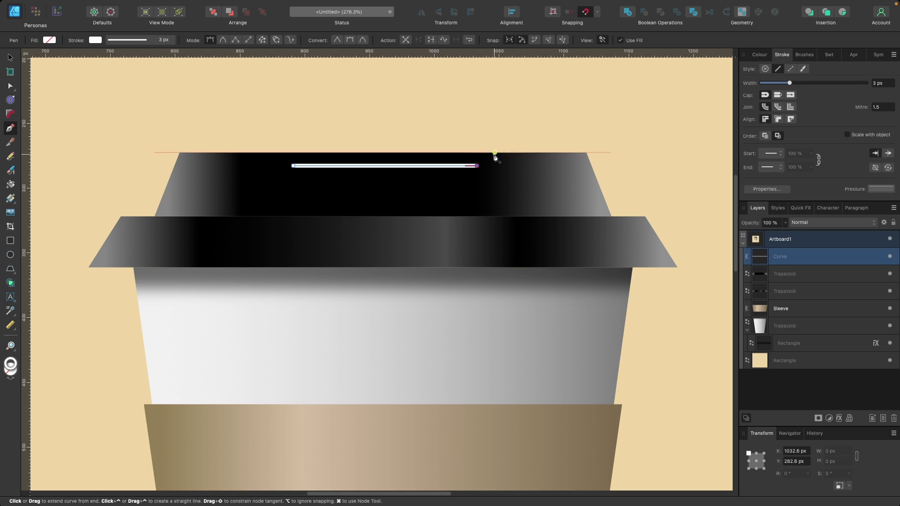
Shape the line's stroke pressure profile to full width in the middle and tapered to zero at both ends.
{"action": "scroll", "coordinate": [163, 255], "scroll_direction": "up", "scroll_amount": 5}
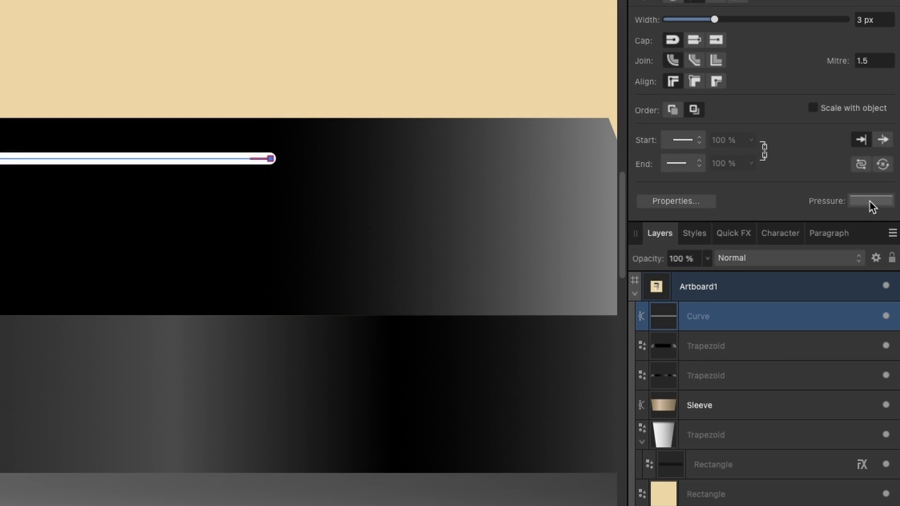
{"action": "left_click", "coordinate": [875, 188]}
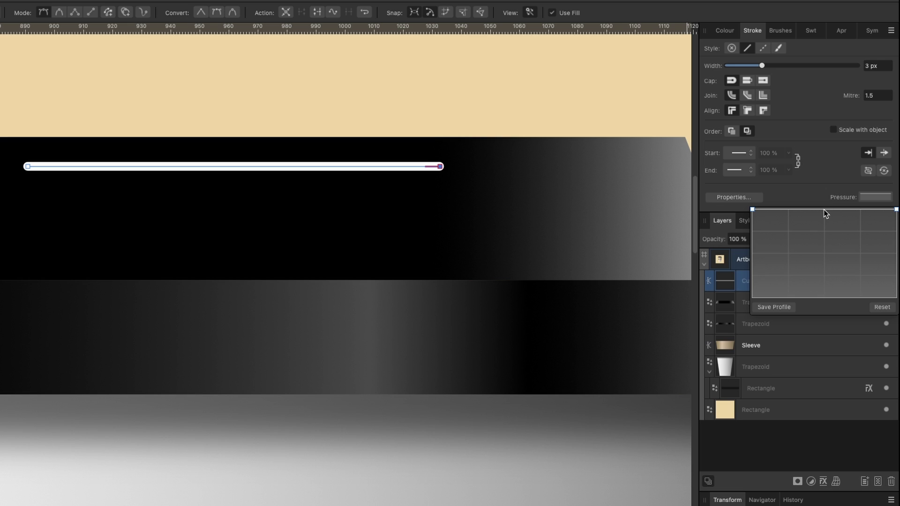
{"action": "left_click", "coordinate": [824, 209]}
{"action": "left_click_drag", "start_coordinate": [750, 211], "coordinate": [740, 313]}
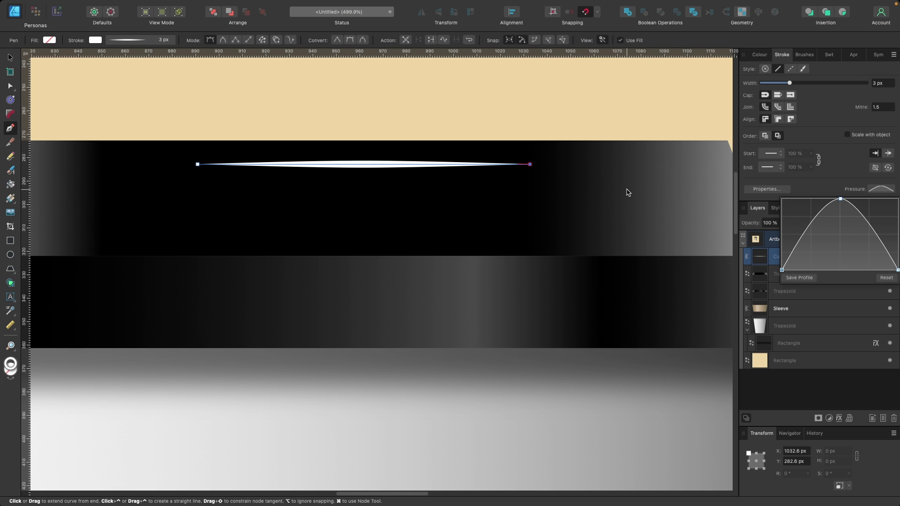
Move the tapered white line onto the upper lid's top edge and lengthen it to about 177 px.
{"action": "key", "text": "v"}
{"action": "scroll", "coordinate": [364, 149], "scroll_direction": "down", "scroll_amount": 3}
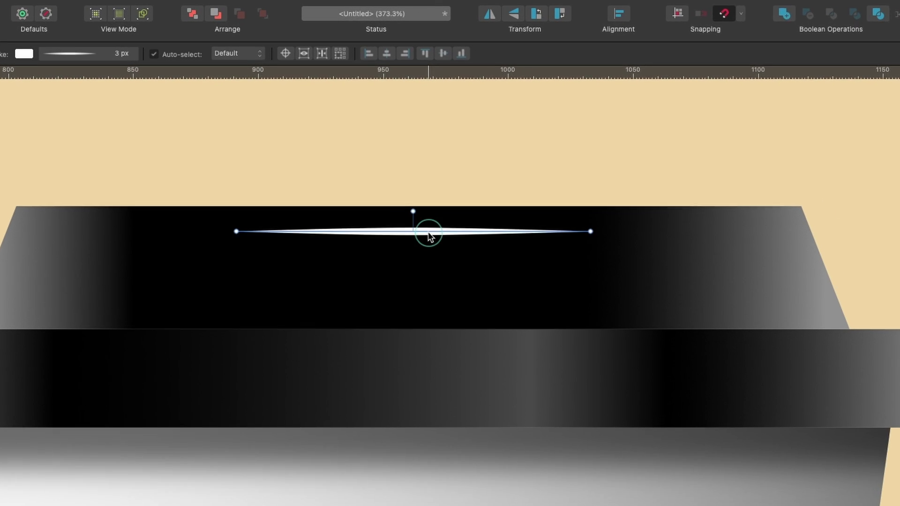
{"action": "left_click_drag", "start_coordinate": [376, 161], "coordinate": [377, 152]}
{"action": "left_click_drag", "start_coordinate": [430, 218], "coordinate": [431, 217]}
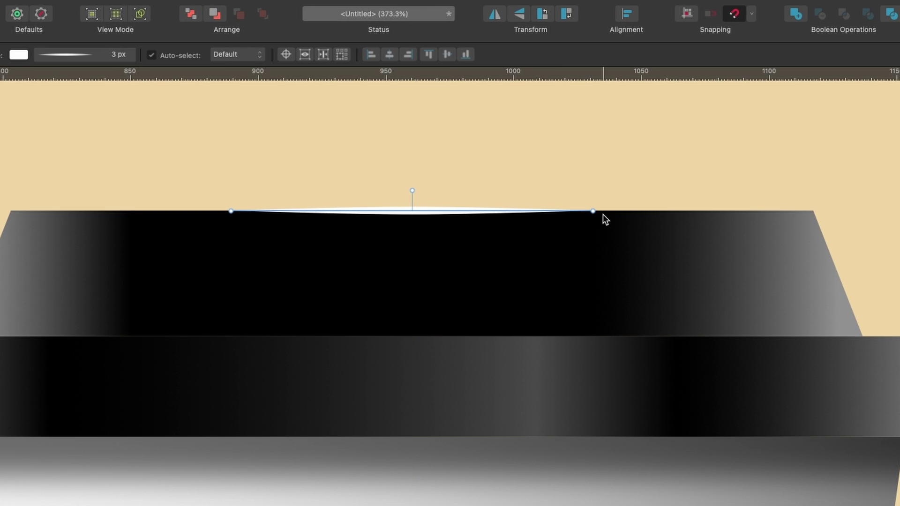
{"action": "left_click_drag", "start_coordinate": [592, 211], "coordinate": [683, 212]}
{"action": "mouse_move", "coordinate": [466, 215]}
{"action": "left_mouse_down"}
{"action": "mouse_move", "coordinate": [446, 209]}
{"action": "mouse_move", "coordinate": [454, 215]}
{"action": "left_mouse_up"}
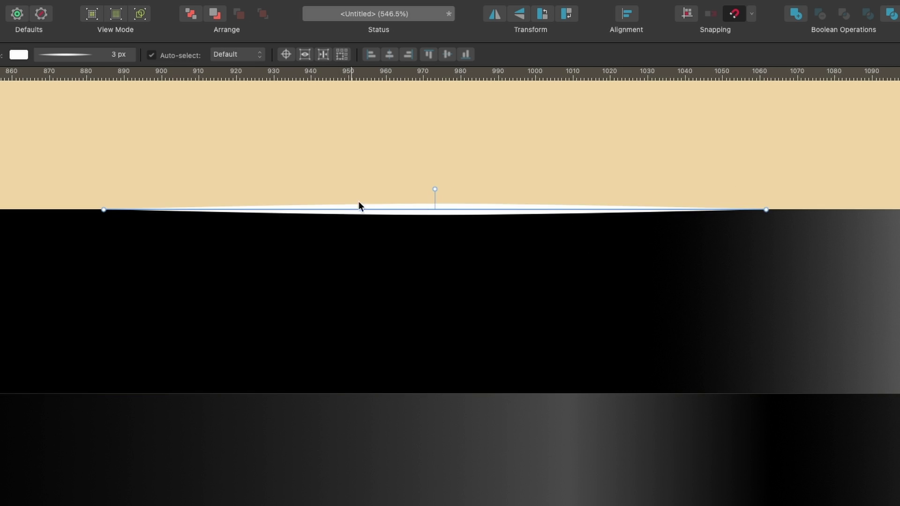
{"action": "scroll", "coordinate": [499, 221], "scroll_direction": "down", "scroll_amount": 3}
{"action": "left_click", "coordinate": [499, 221]}
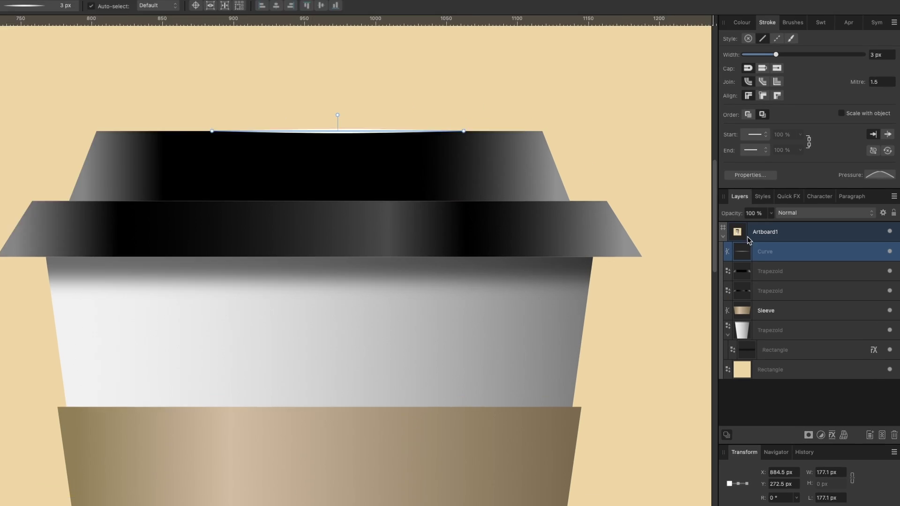
Rename the upper lid trapezoid layer as Top Lid and the white curve layer as Reflection.
{"action": "left_click", "coordinate": [778, 269]}
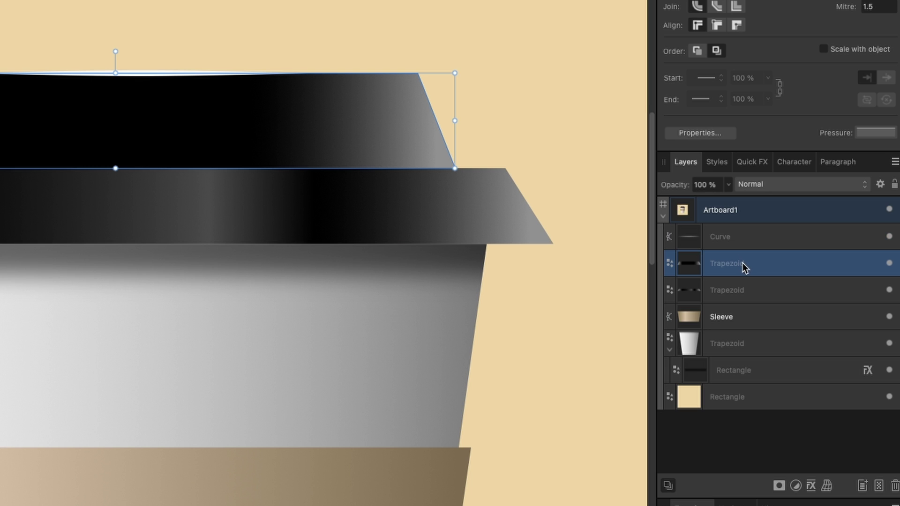
{"action": "double_click", "coordinate": [743, 263]}
{"action": "type", "text": "T"}
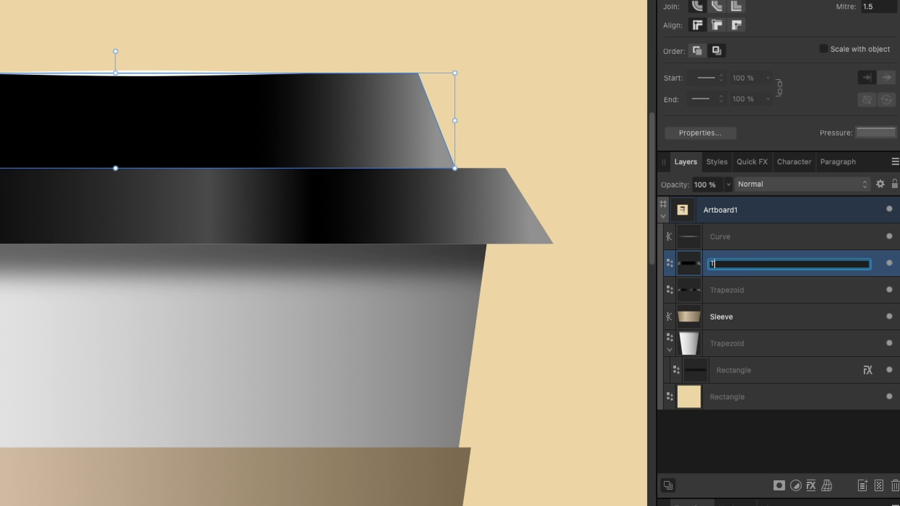
{"action": "type", "text": "op Lid"}
{"action": "key", "text": "Return"}
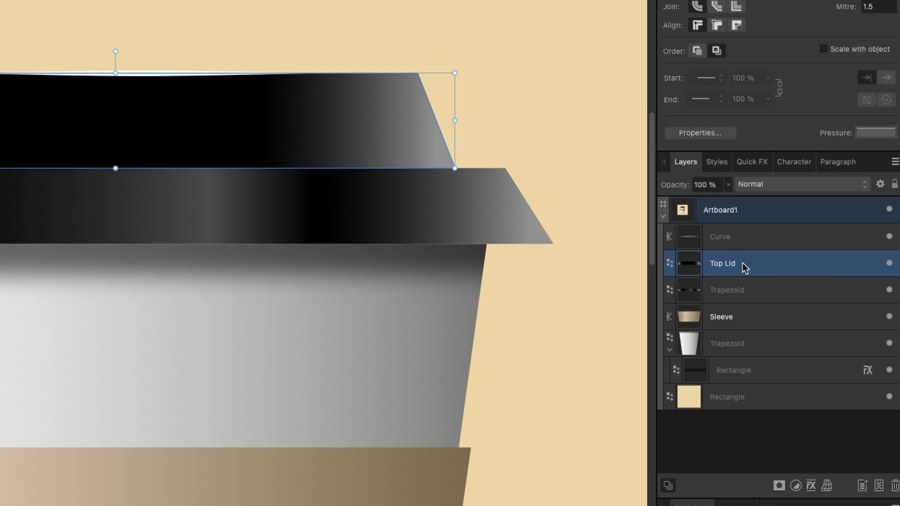
{"action": "left_click", "coordinate": [757, 237]}
{"action": "double_click", "coordinate": [735, 237]}
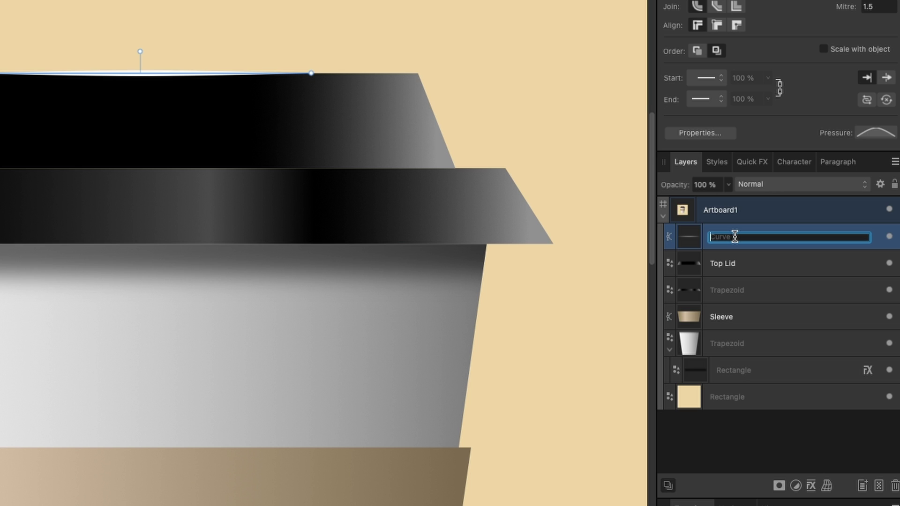
{"action": "type", "text": "Reflection"}
{"action": "key", "text": "Return"}
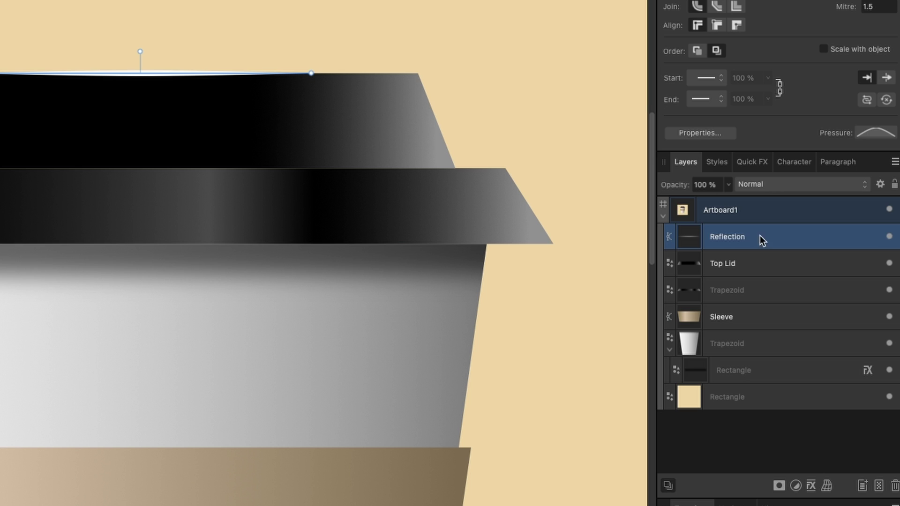
Nest the Reflection layer inside Top Lid to clip it to the lid shape, and check the clipped edge up close.
{"action": "left_click_drag", "start_coordinate": [757, 237], "coordinate": [761, 266]}
{"action": "left_click", "coordinate": [238, 134]}
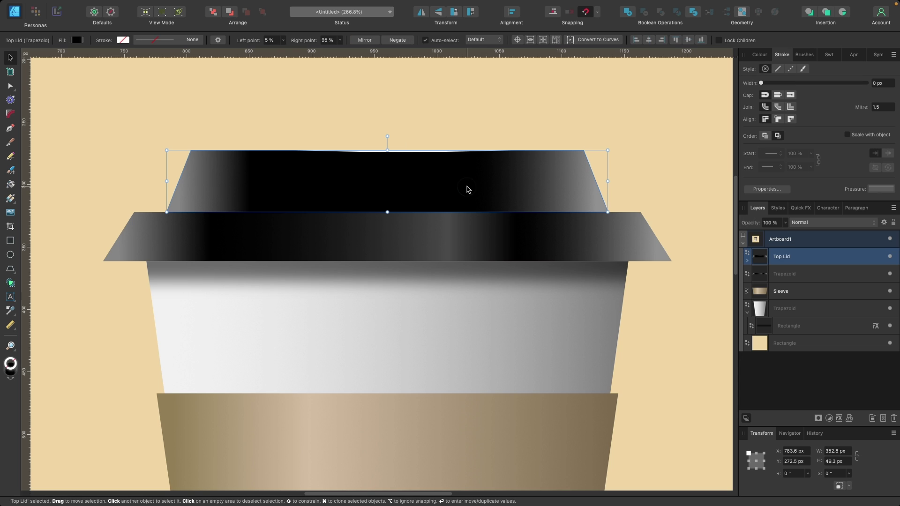
{"action": "left_click", "coordinate": [446, 130]}
{"action": "scroll", "coordinate": [417, 142], "scroll_direction": "up", "scroll_amount": 5}
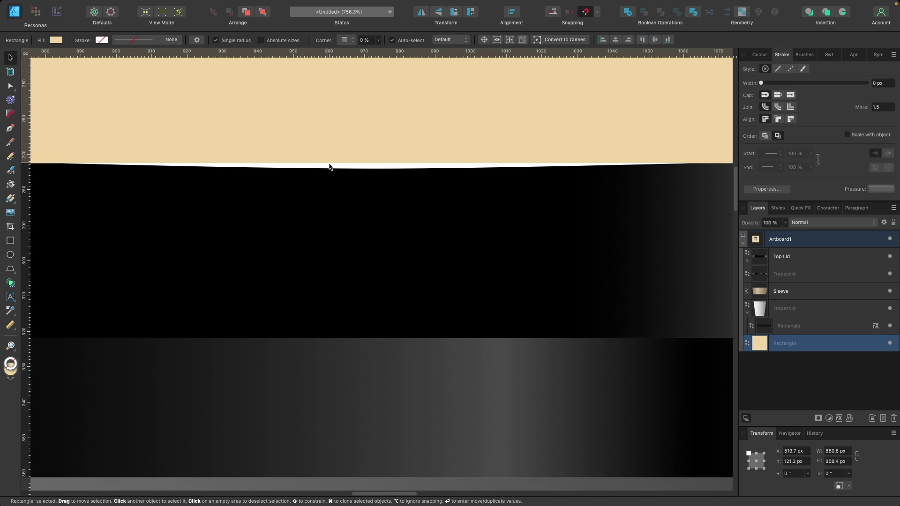
Copy the Reflection curve from inside Top Lid and paste it directly above the lower lid trapezoid layer.
{"action": "left_click", "coordinate": [782, 257]}
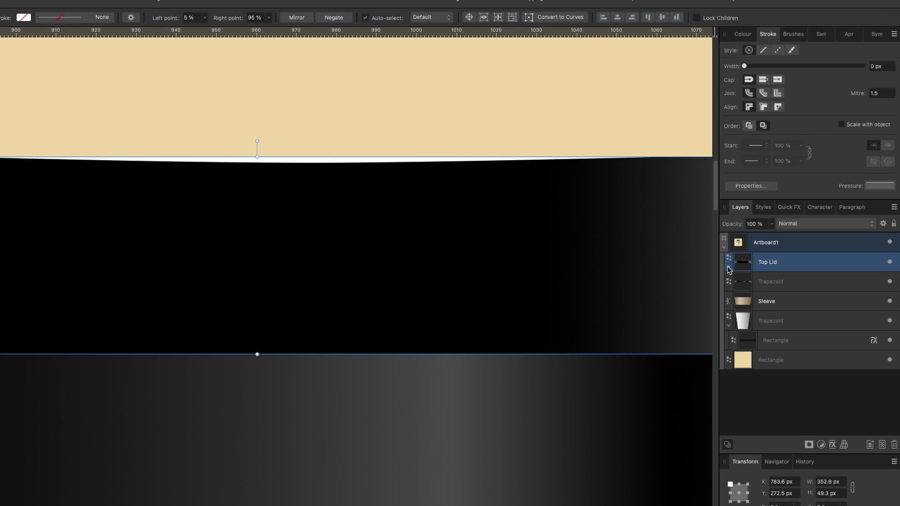
{"action": "left_click", "coordinate": [747, 260]}
{"action": "left_click", "coordinate": [793, 275]}
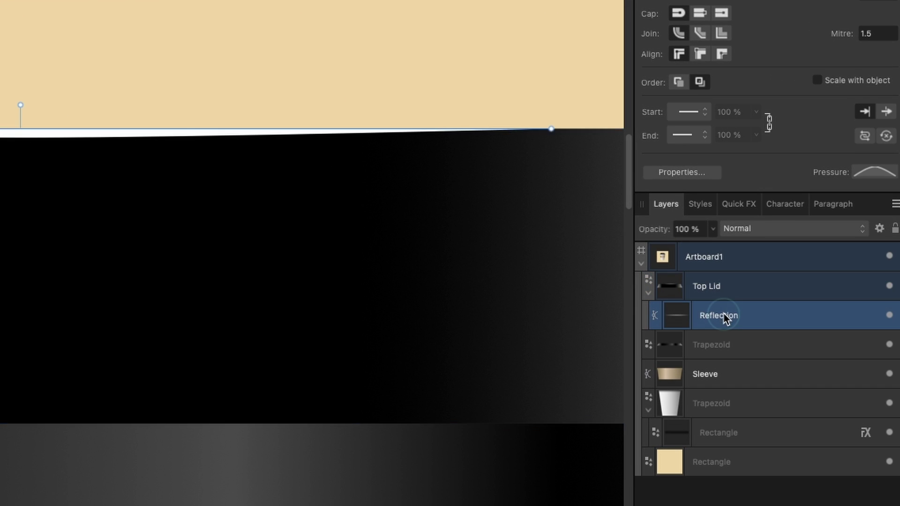
{"action": "scroll", "coordinate": [353, 351], "scroll_direction": "down", "scroll_amount": 5}
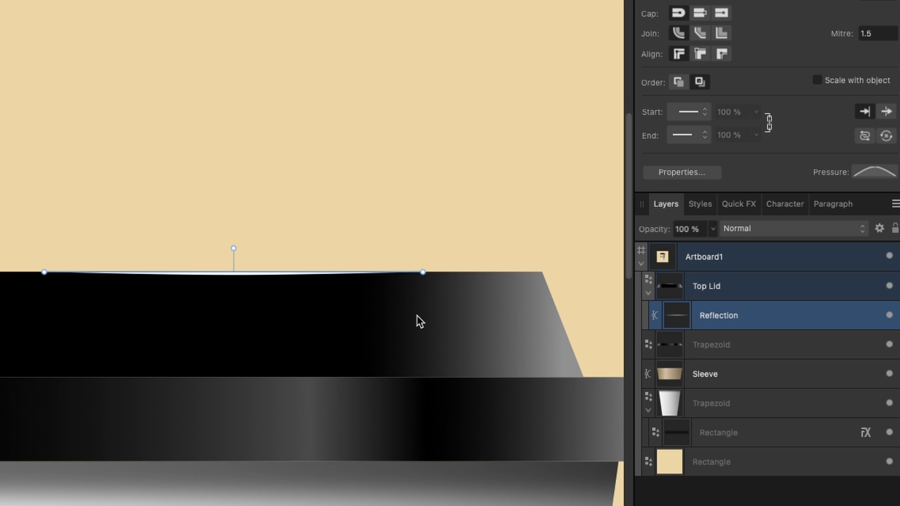
{"action": "left_click", "coordinate": [241, 400]}
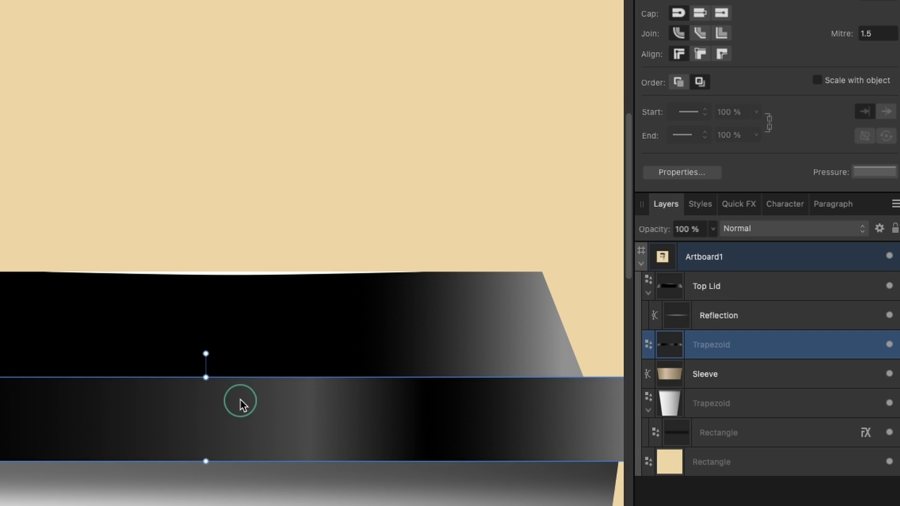
{"action": "scroll", "coordinate": [274, 410], "scroll_direction": "down", "scroll_amount": 3}
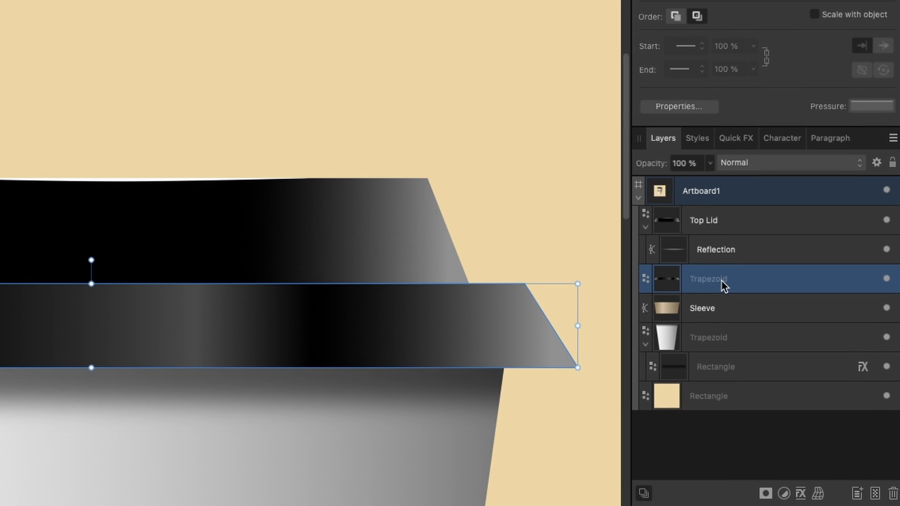
{"action": "key", "text": "ctrl+v"}
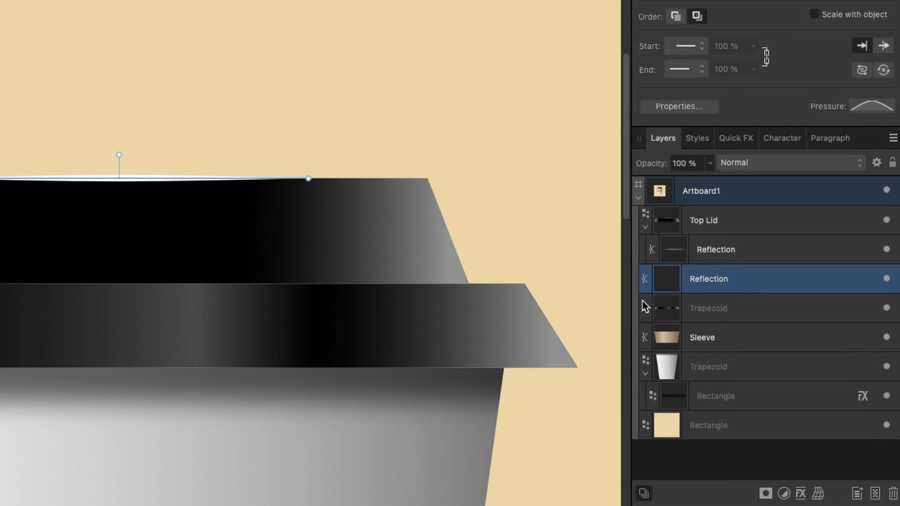
Nest the pasted Reflection inside the lower lid trapezoid and move it onto that piece's top edge, left of centre.
{"action": "left_click_drag", "start_coordinate": [670, 305], "coordinate": [647, 297]}
{"action": "left_click_drag", "start_coordinate": [740, 285], "coordinate": [742, 312]}
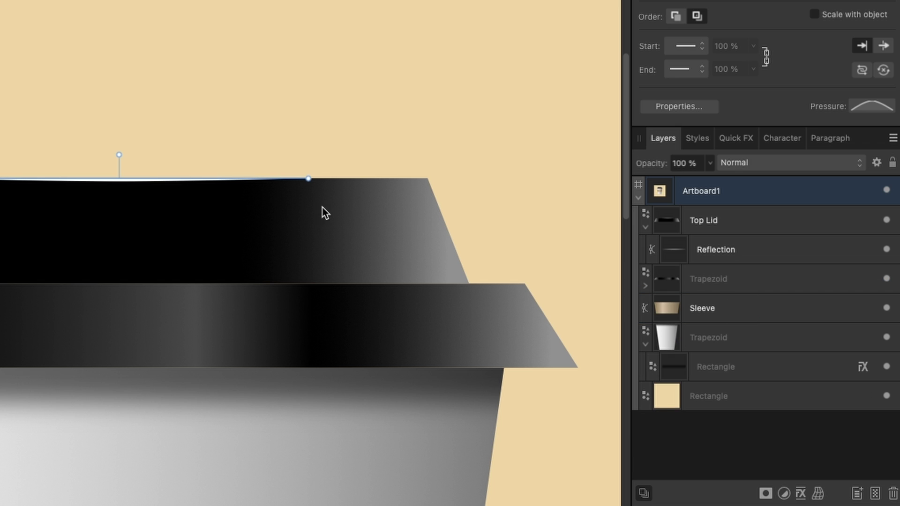
{"action": "left_click_drag", "start_coordinate": [148, 180], "coordinate": [0, 292]}
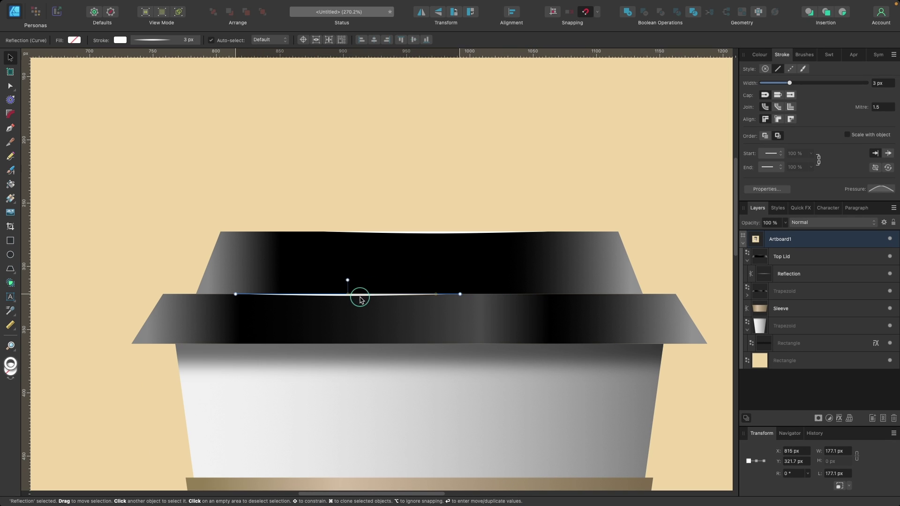
Shift the lower lid's white reflection slightly left along that piece's top edge and check the whole cup.
{"action": "left_click_drag", "start_coordinate": [360, 300], "coordinate": [339, 305]}
{"action": "left_click", "coordinate": [561, 162]}
{"action": "scroll", "coordinate": [562, 159], "scroll_direction": "down", "scroll_amount": 5}
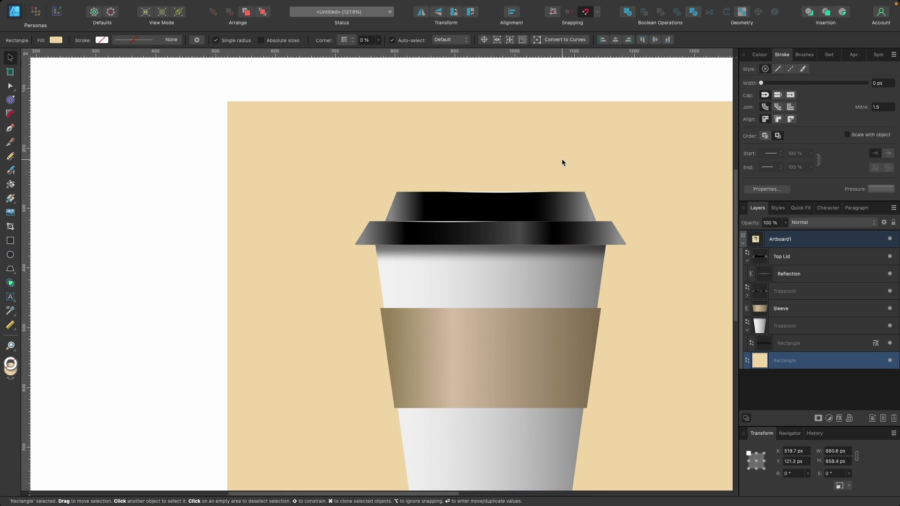
{"action": "scroll", "coordinate": [562, 162], "scroll_direction": "down", "scroll_amount": 3}
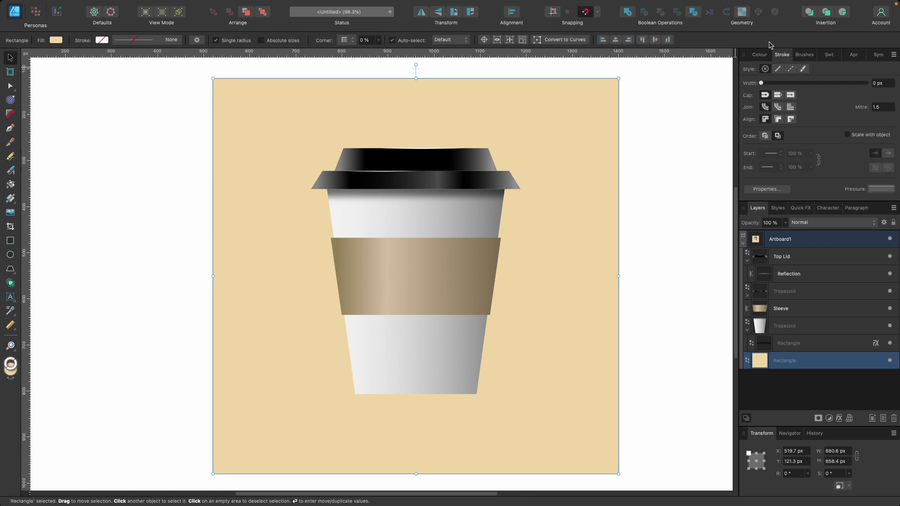
Recolour the cream background rectangle's fill to dark grey 434343.
{"action": "left_click", "coordinate": [759, 55]}
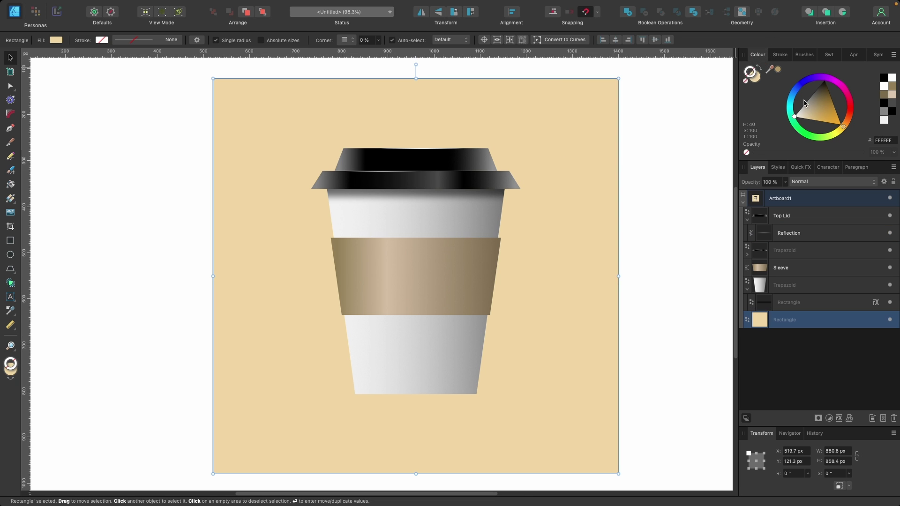
{"action": "left_click", "coordinate": [758, 78]}
{"action": "mouse_move", "coordinate": [812, 105]}
{"action": "left_mouse_down"}
{"action": "mouse_move", "coordinate": [802, 104]}
{"action": "mouse_move", "coordinate": [816, 89]}
{"action": "left_mouse_up"}
{"action": "left_click", "coordinate": [655, 221]}
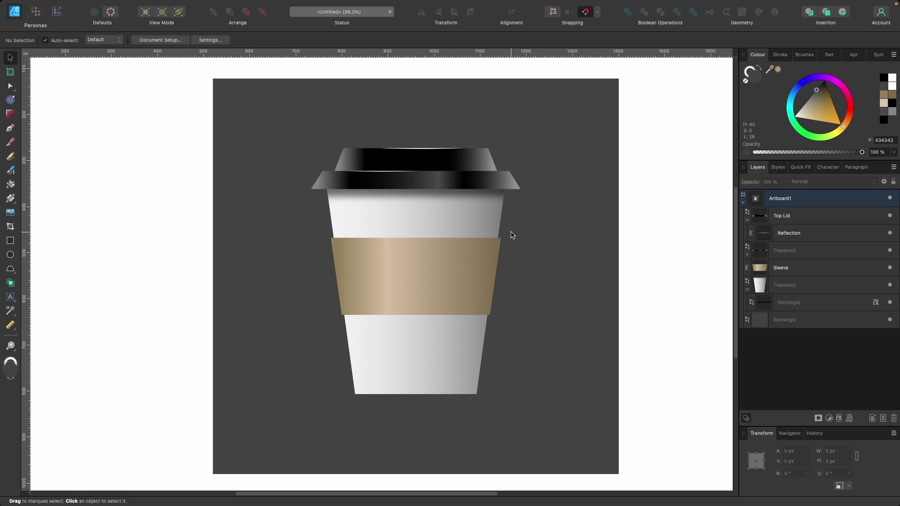
Convert the white cup body trapezoid to curves and bow its straight bottom edge downward from the centre.
{"action": "left_click", "coordinate": [440, 335]}
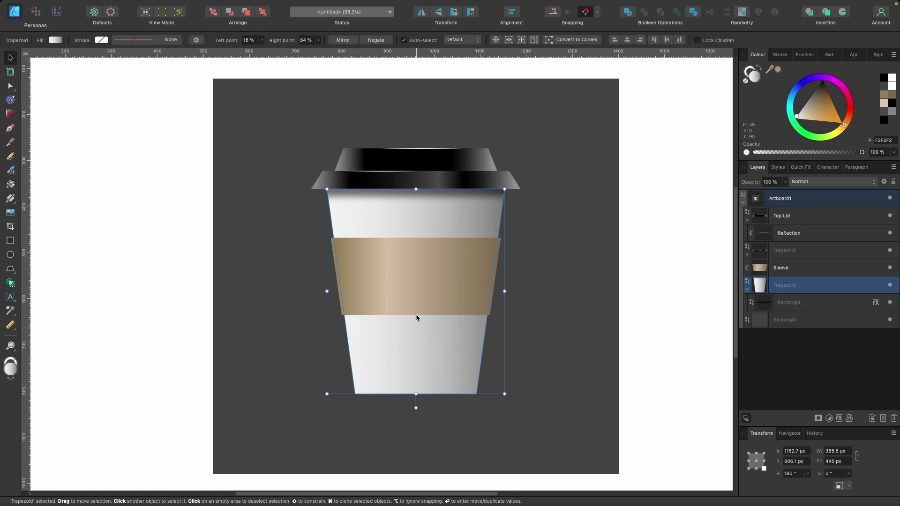
{"action": "scroll", "coordinate": [416, 314], "scroll_direction": "down", "scroll_amount": 1}
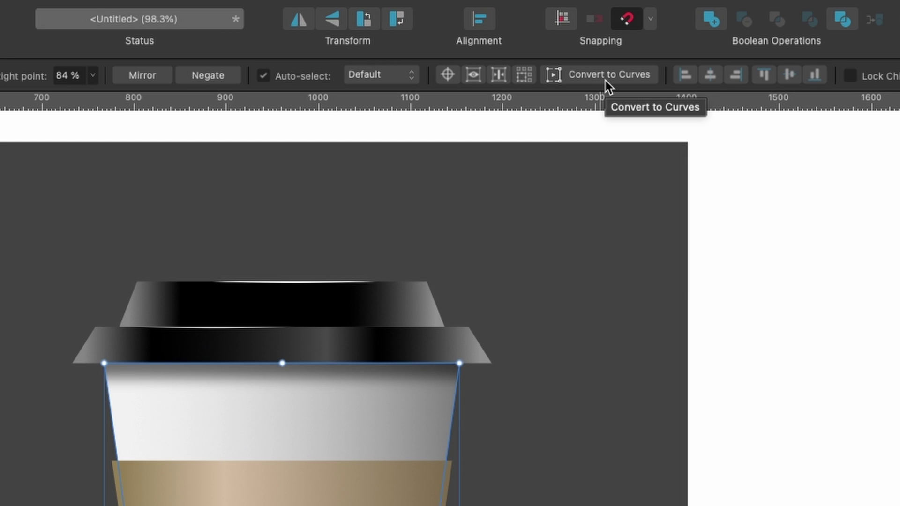
{"action": "left_click", "coordinate": [606, 77]}
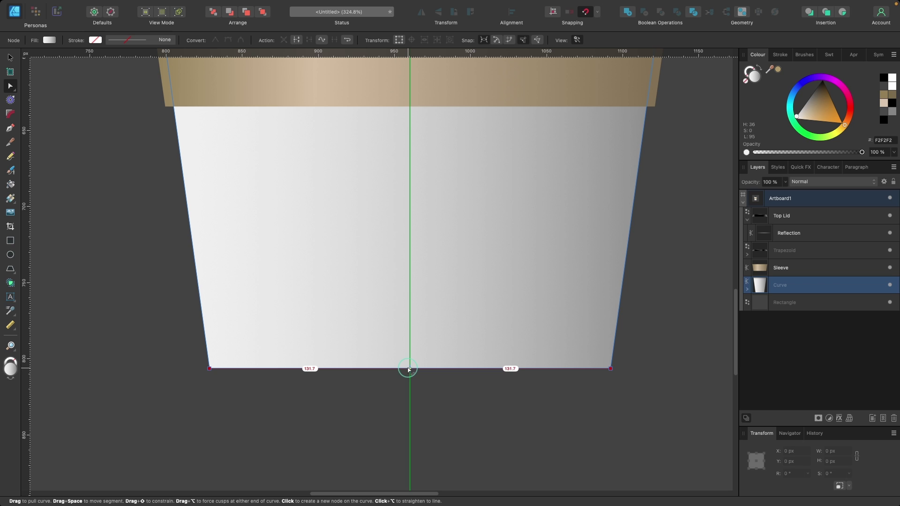
{"action": "left_click_drag", "start_coordinate": [408, 370], "coordinate": [409, 402]}
{"action": "scroll", "coordinate": [409, 402], "scroll_direction": "down", "scroll_amount": 5}
{"action": "scroll", "coordinate": [410, 402], "scroll_direction": "up", "scroll_amount": 2}
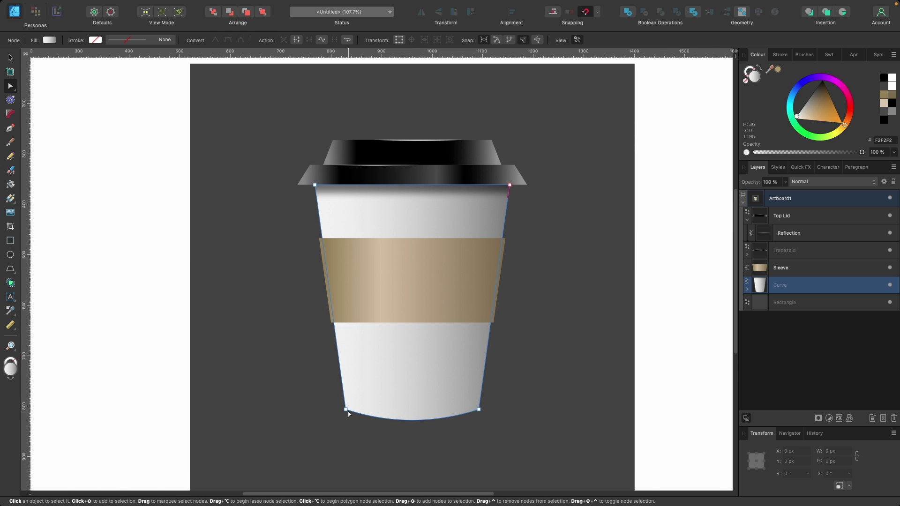
Place a horizontal guide just below the cup base and pull both base curve handles outward to it, rounding the bottom corners.
{"action": "scroll", "coordinate": [351, 416], "scroll_direction": "up", "scroll_amount": 4}
{"action": "scroll", "coordinate": [366, 419], "scroll_direction": "down", "scroll_amount": 2}
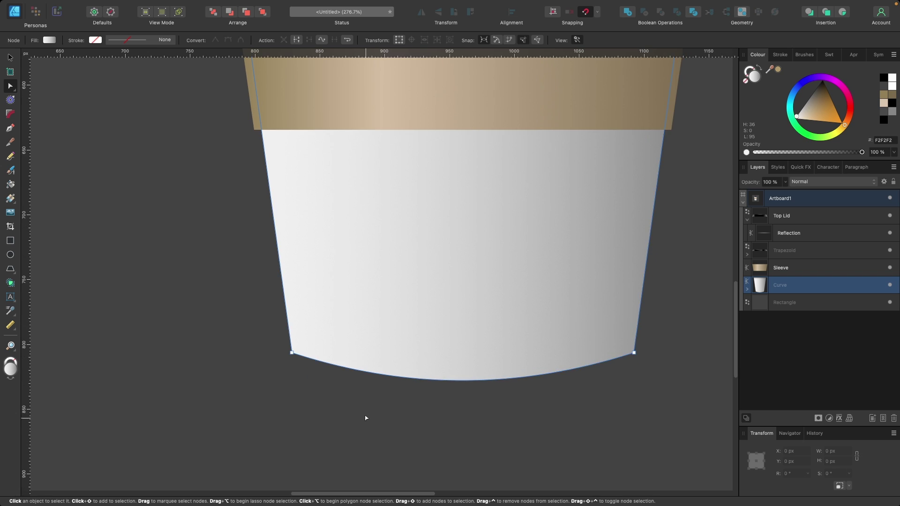
{"action": "left_click_drag", "start_coordinate": [230, 54], "coordinate": [228, 71]}
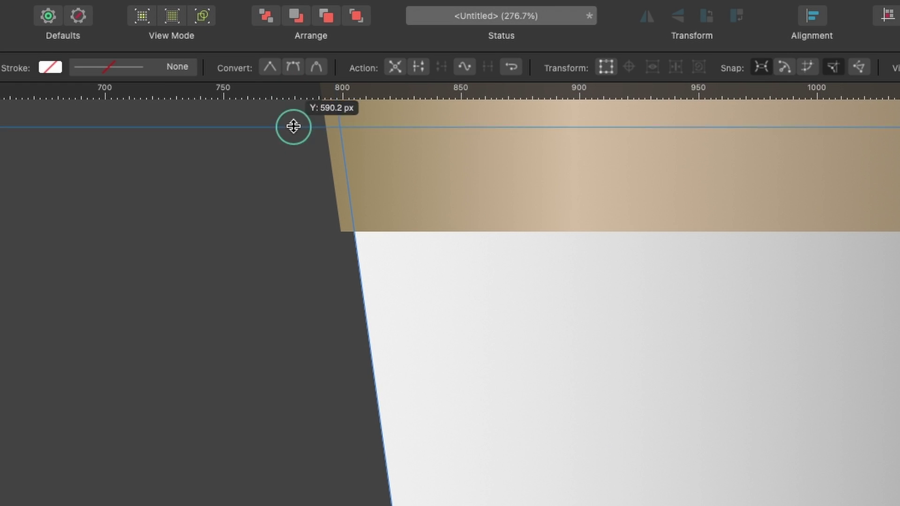
{"action": "left_click_drag", "start_coordinate": [294, 126], "coordinate": [259, 367]}
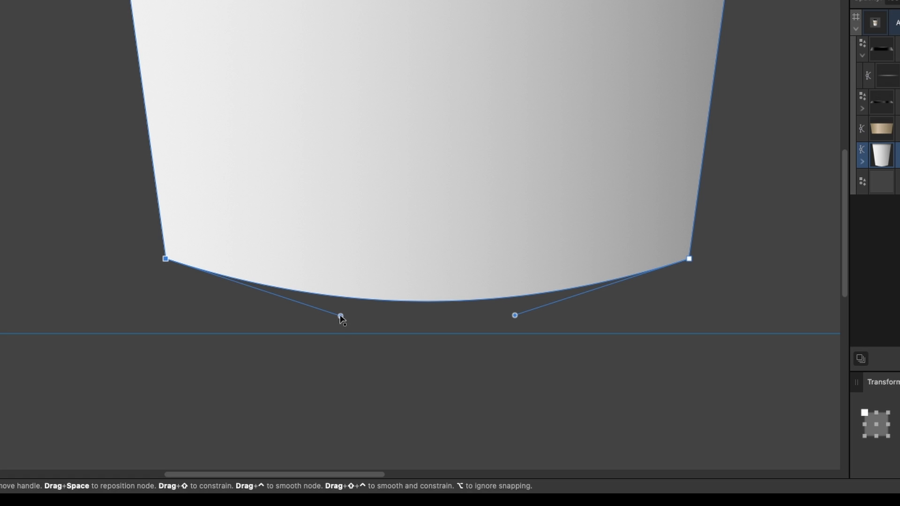
{"action": "left_click_drag", "start_coordinate": [341, 316], "coordinate": [182, 331]}
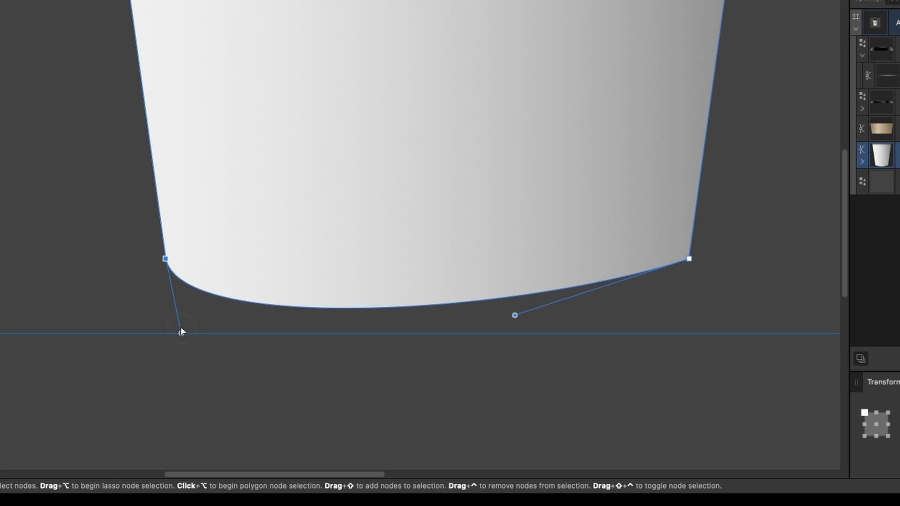
{"action": "left_click", "coordinate": [516, 317]}
{"action": "left_click_drag", "start_coordinate": [515, 316], "coordinate": [676, 333]}
{"action": "key", "text": "super+0"}
Bend the sleeve's bottom edge slightly downward from its centre to follow the cup's curvature.
{"action": "key", "text": "v"}
{"action": "left_click", "coordinate": [521, 227]}
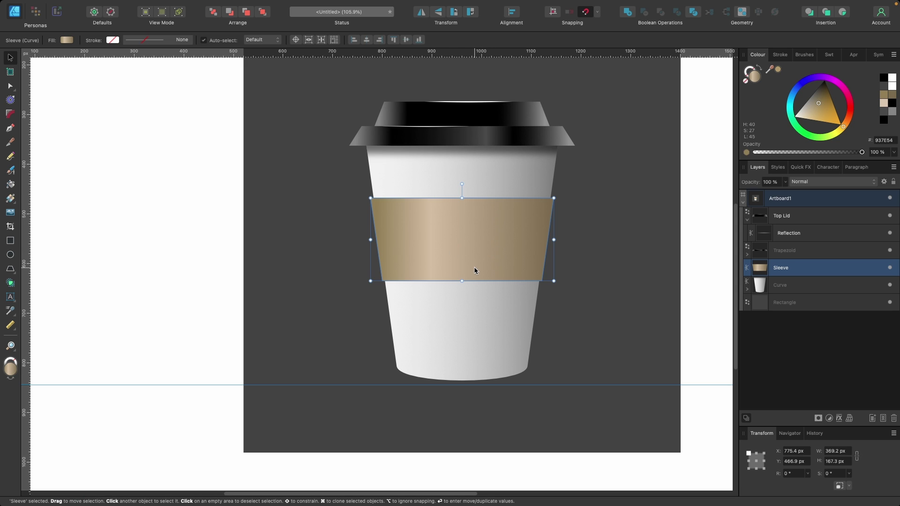
{"action": "key", "text": "a"}
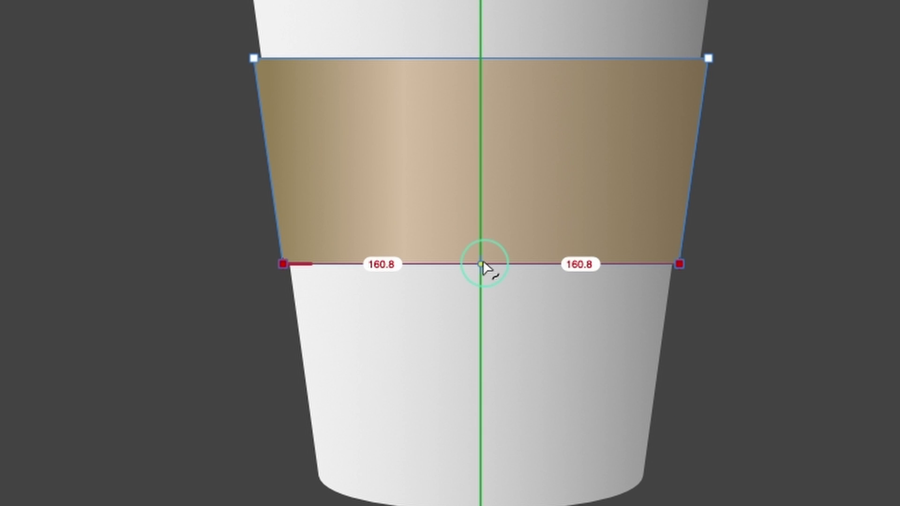
{"action": "left_click_drag", "start_coordinate": [482, 263], "coordinate": [483, 277]}
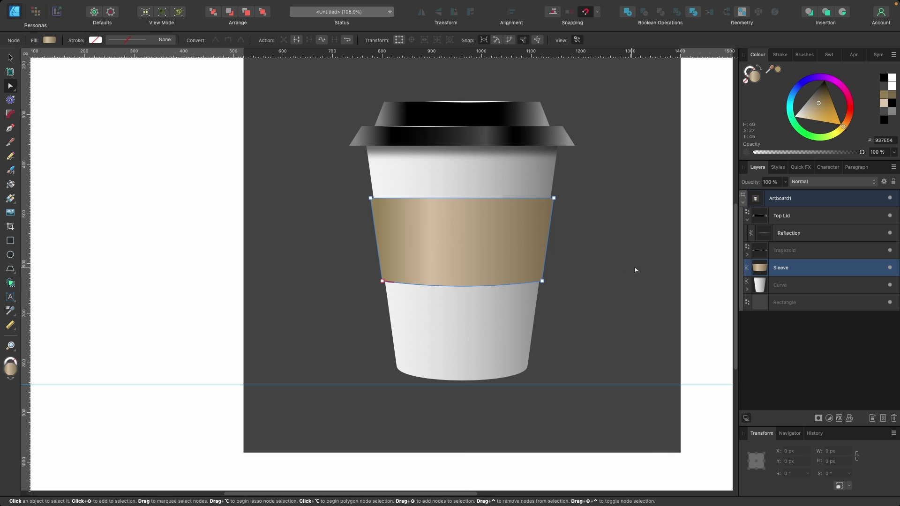
{"action": "key", "text": "v"}
{"action": "left_click", "coordinate": [637, 267]}
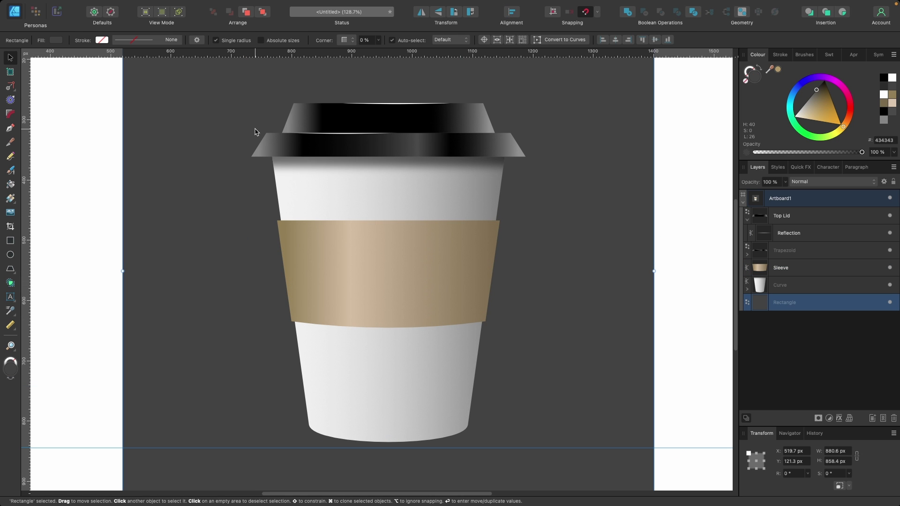
Add 19% noise to the sleeve's fill for a cardboard texture and view the whole artwork.
{"action": "left_click", "coordinate": [316, 264]}
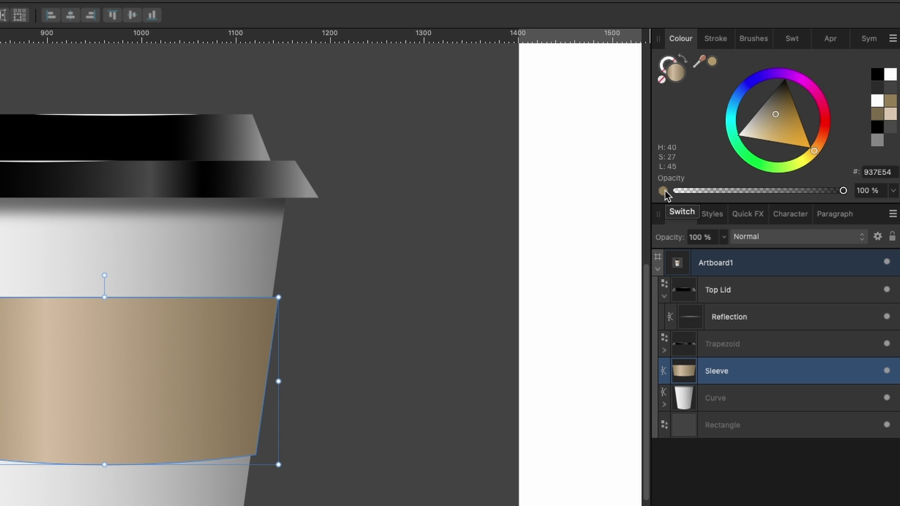
{"action": "left_click", "coordinate": [663, 190]}
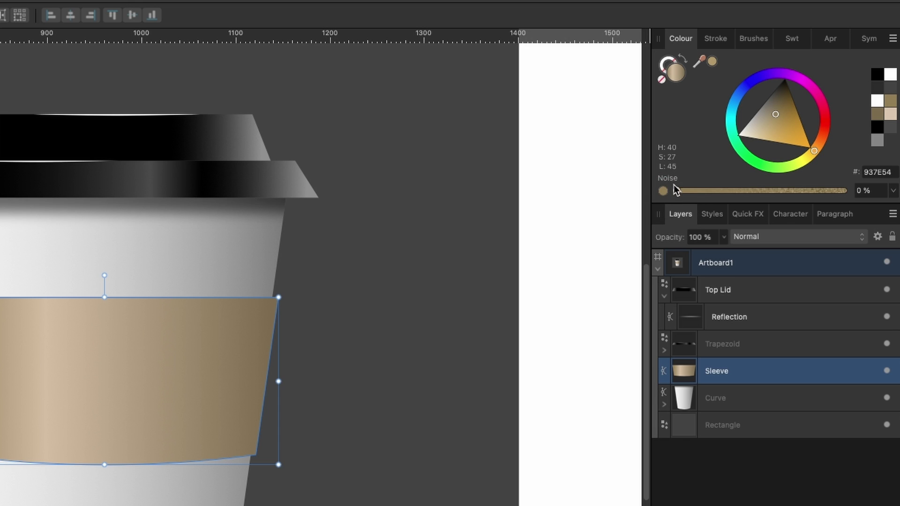
{"action": "left_click_drag", "start_coordinate": [676, 190], "coordinate": [826, 188]}
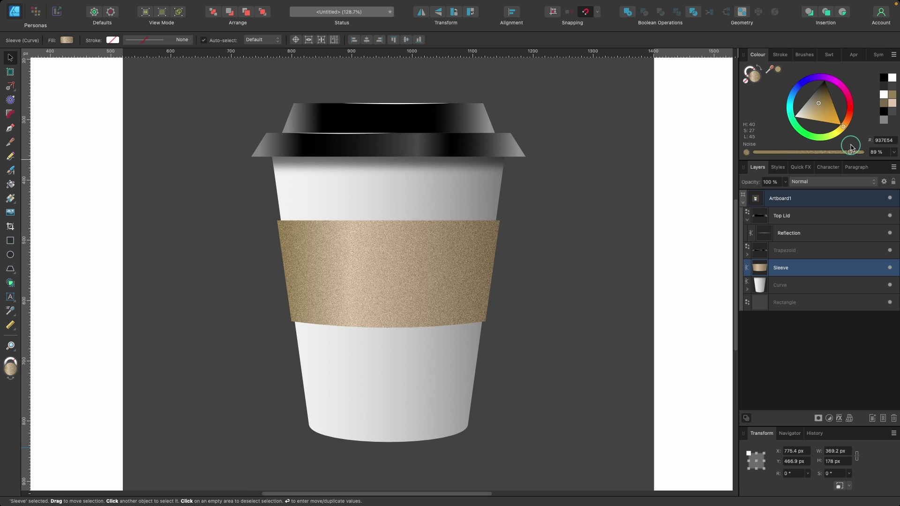
{"action": "left_click_drag", "start_coordinate": [851, 147], "coordinate": [775, 152]}
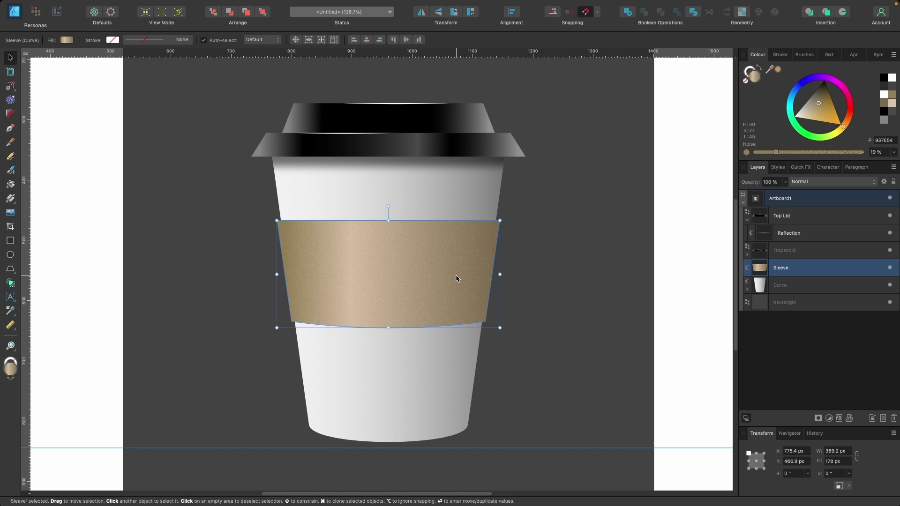
{"action": "left_click", "coordinate": [551, 268]}
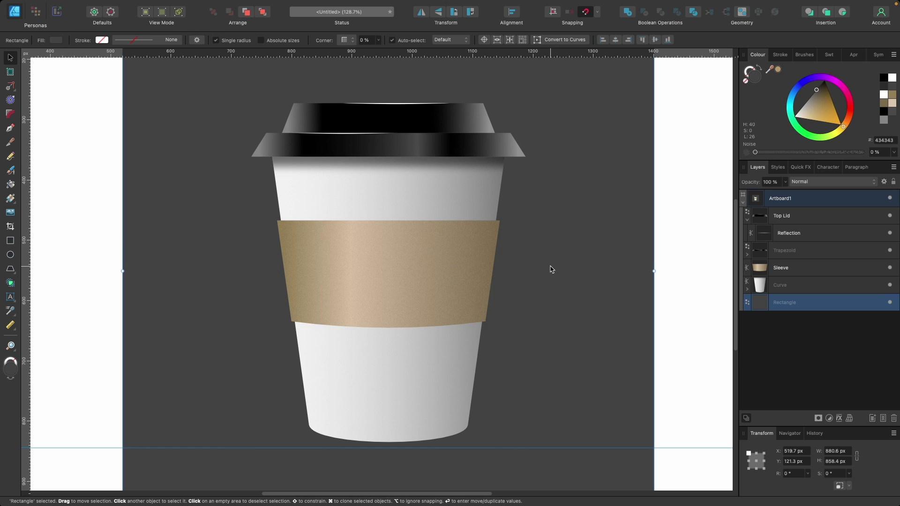
{"action": "key", "text": "super+0"}
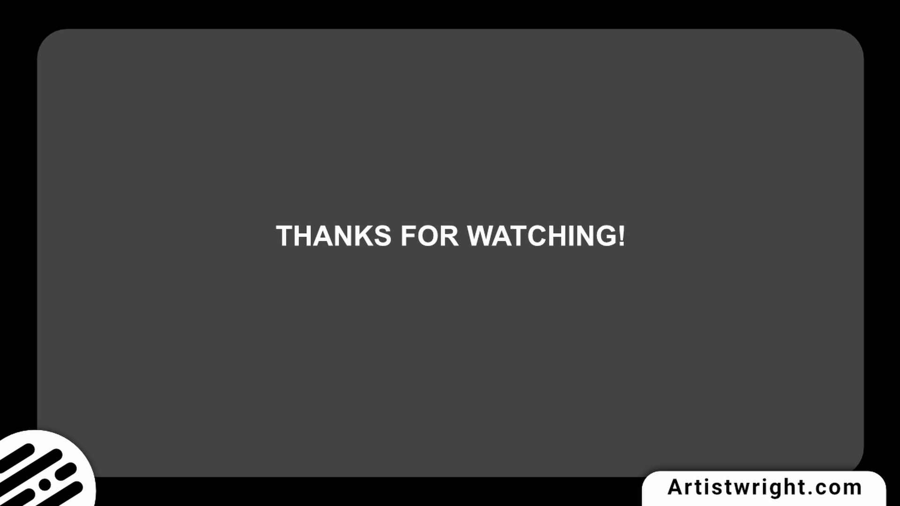